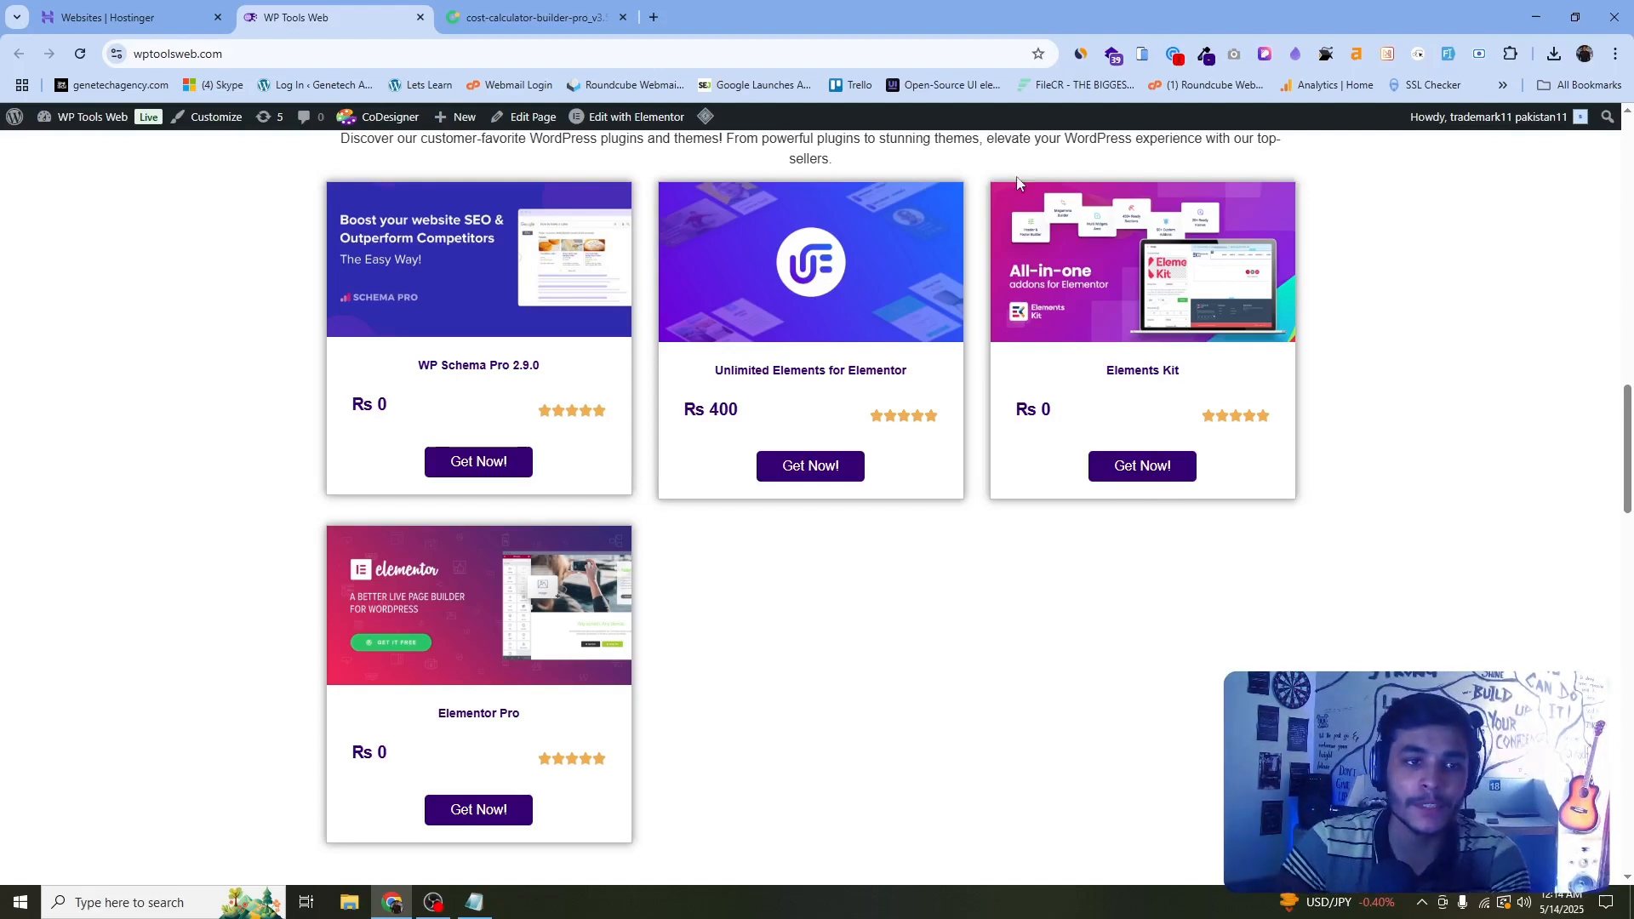
# - Open the WordPress admin dashboard and bring up the list of all WooCommerce products
pyautogui.click(65, 147)
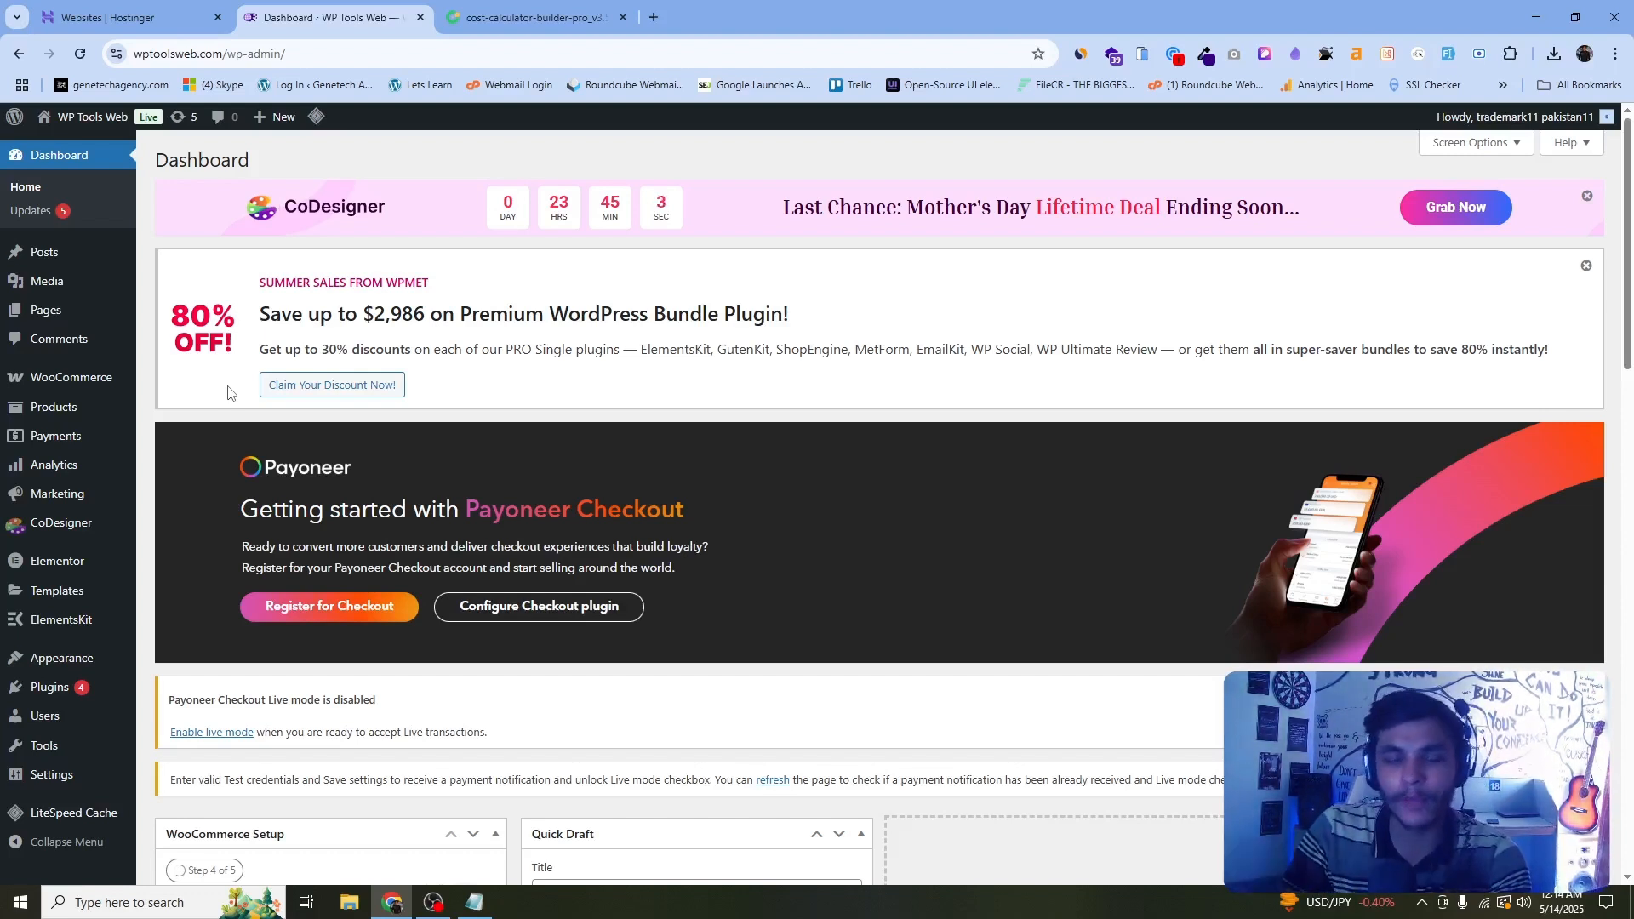
pyautogui.moveTo(60, 376)
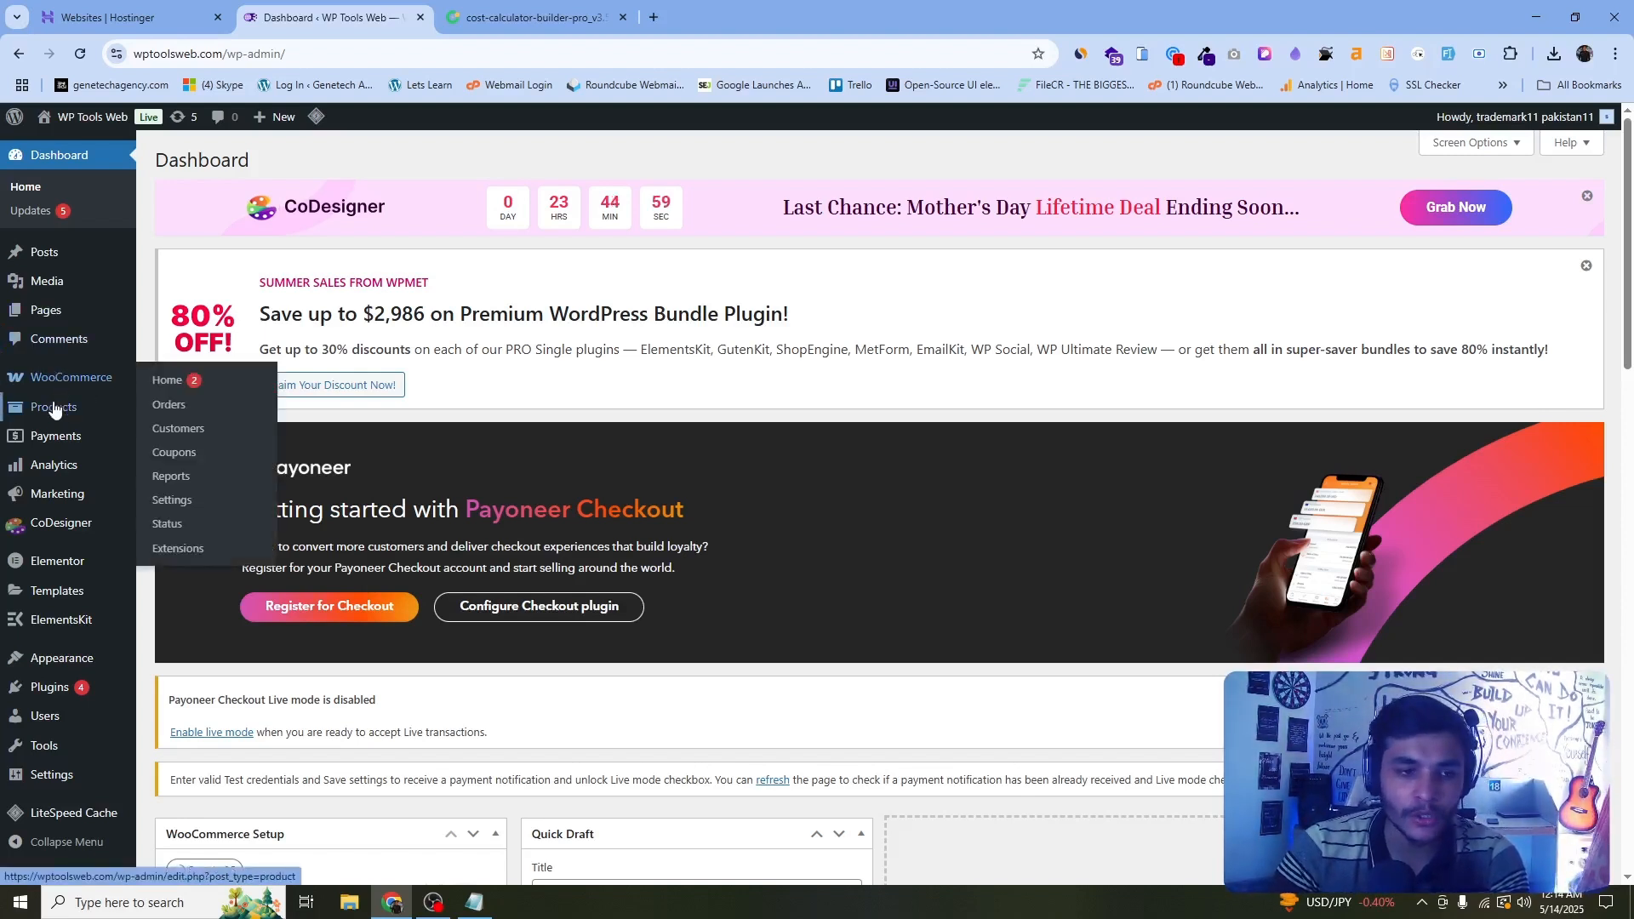
pyautogui.moveTo(32, 409)
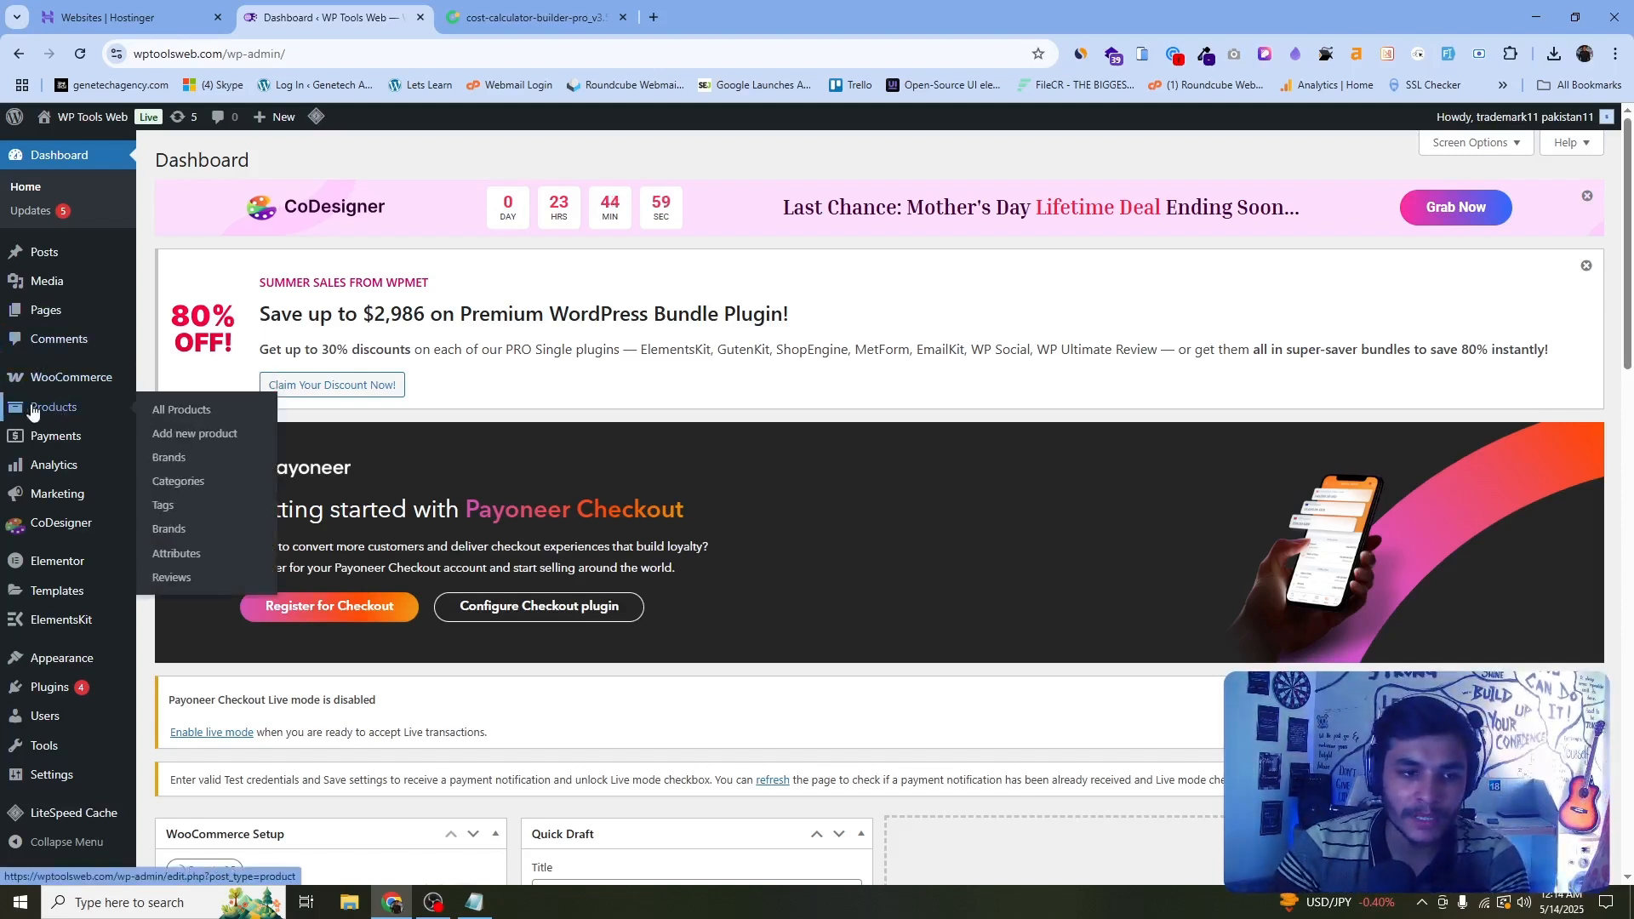
pyautogui.click(178, 417)
pyautogui.scroll(-5, 591, 471)
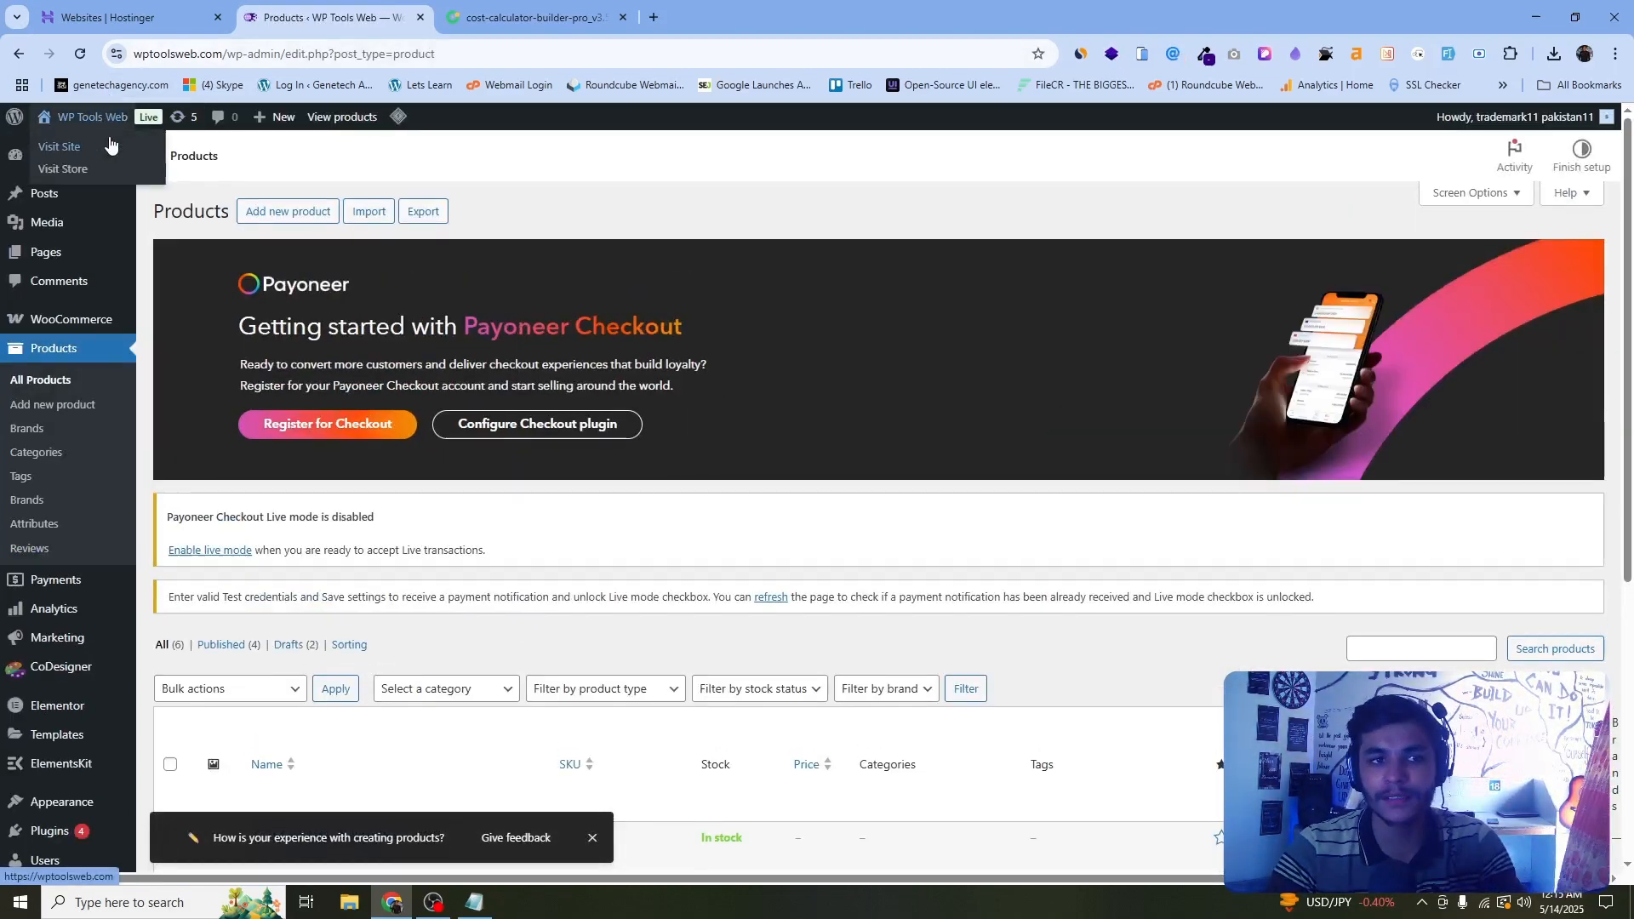
# - Open the live site in a separate tab and view its section of best-selling plugins and themes
pyautogui.middleClick(109, 146)
pyautogui.click(464, 7)
pyautogui.scroll(-15, 820, 426)
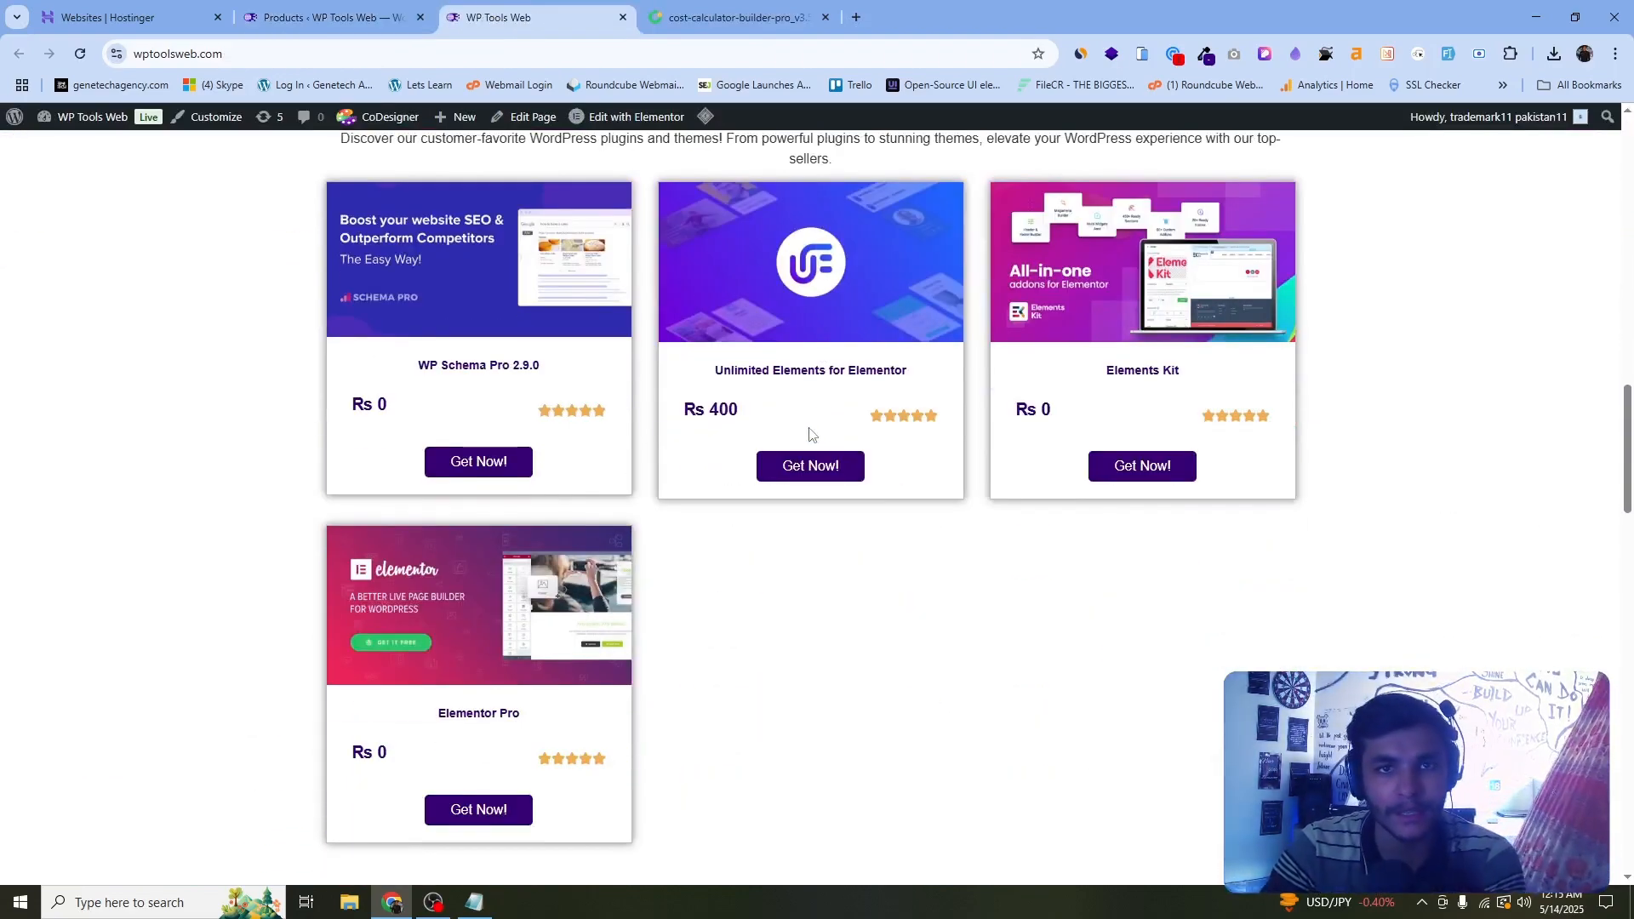
# - Return to the admin product list and start a new product
pyautogui.click(340, 10)
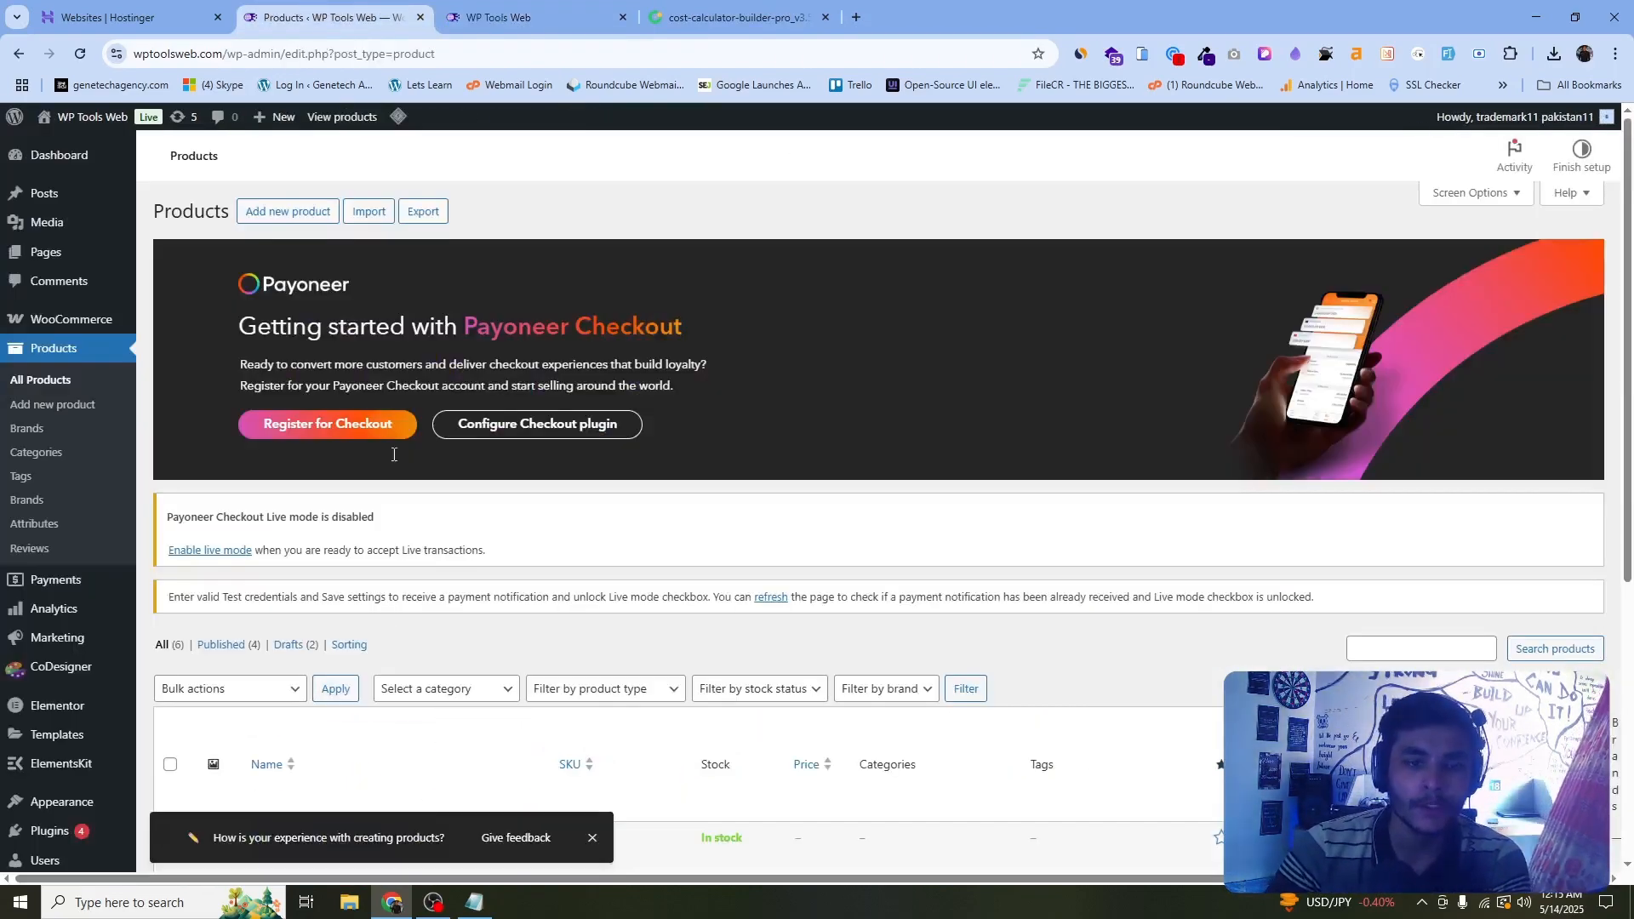
pyautogui.click(290, 210)
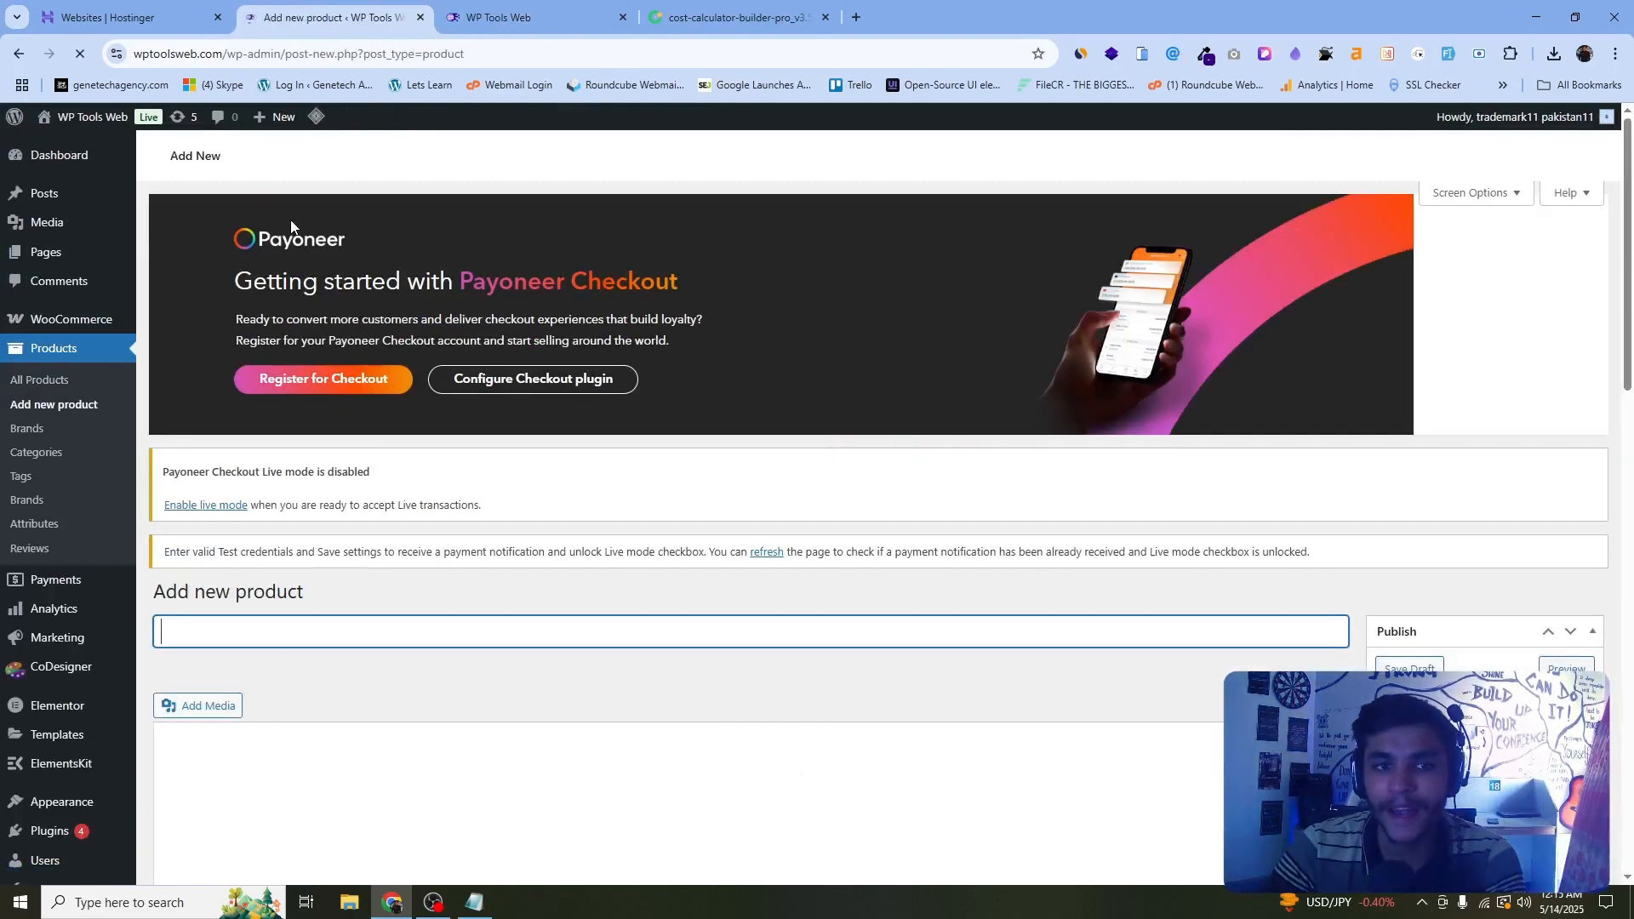
pyautogui.scroll(-4, 486, 434)
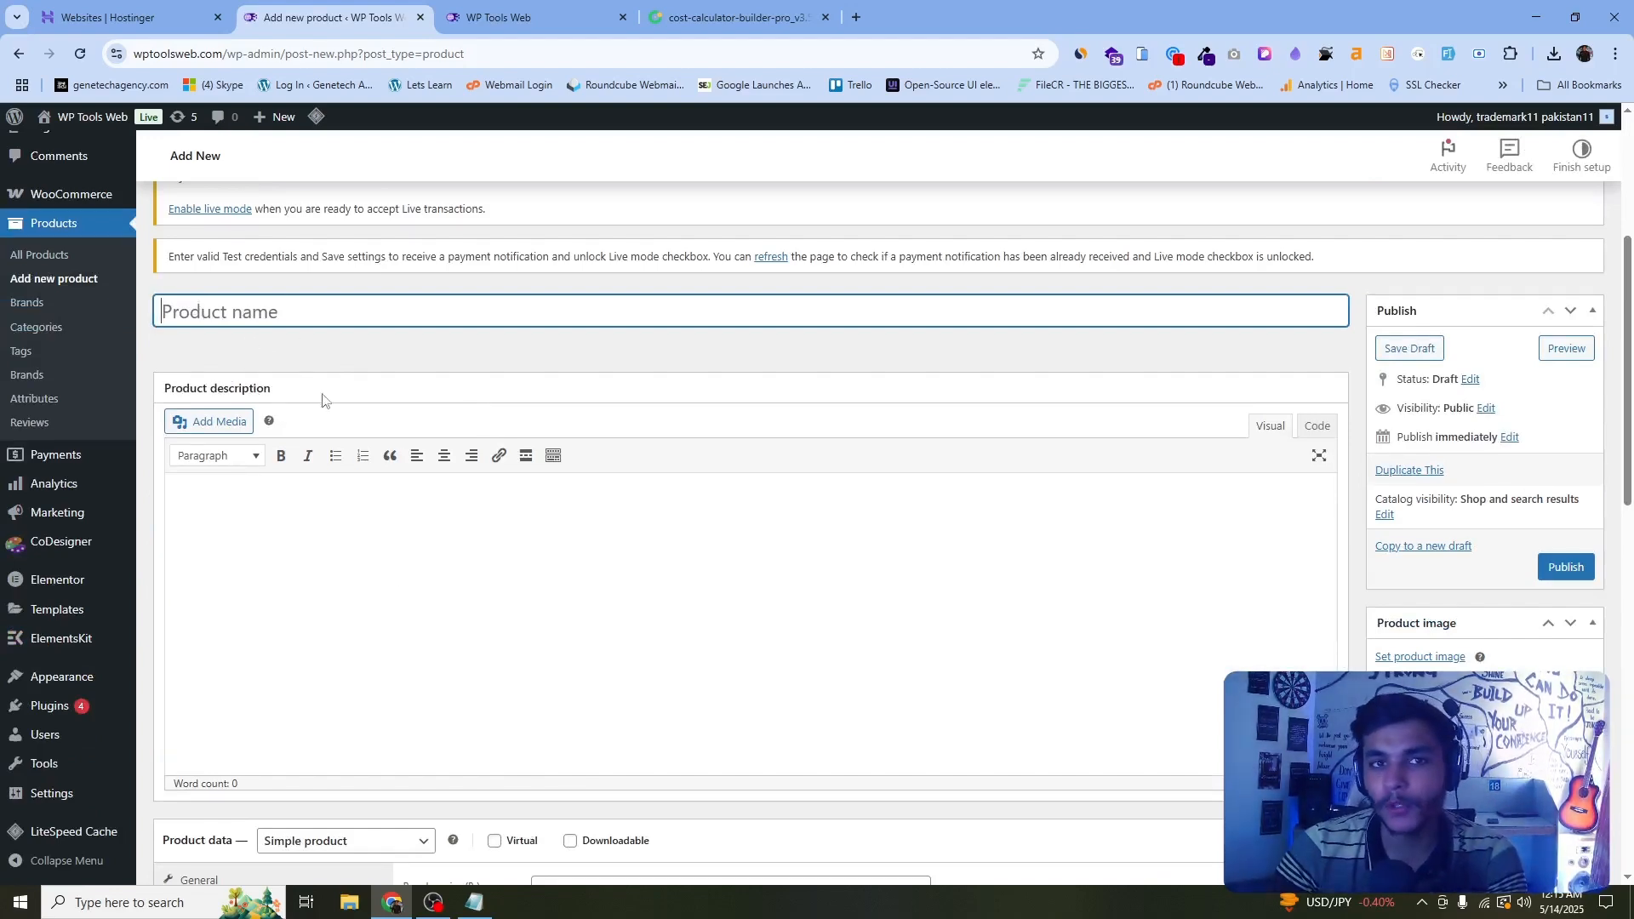
# - Name the product "Cost Calculator Builder Pro" using the text from the Notepad notes, without the extra space after "Cost"
pyautogui.click(474, 902)
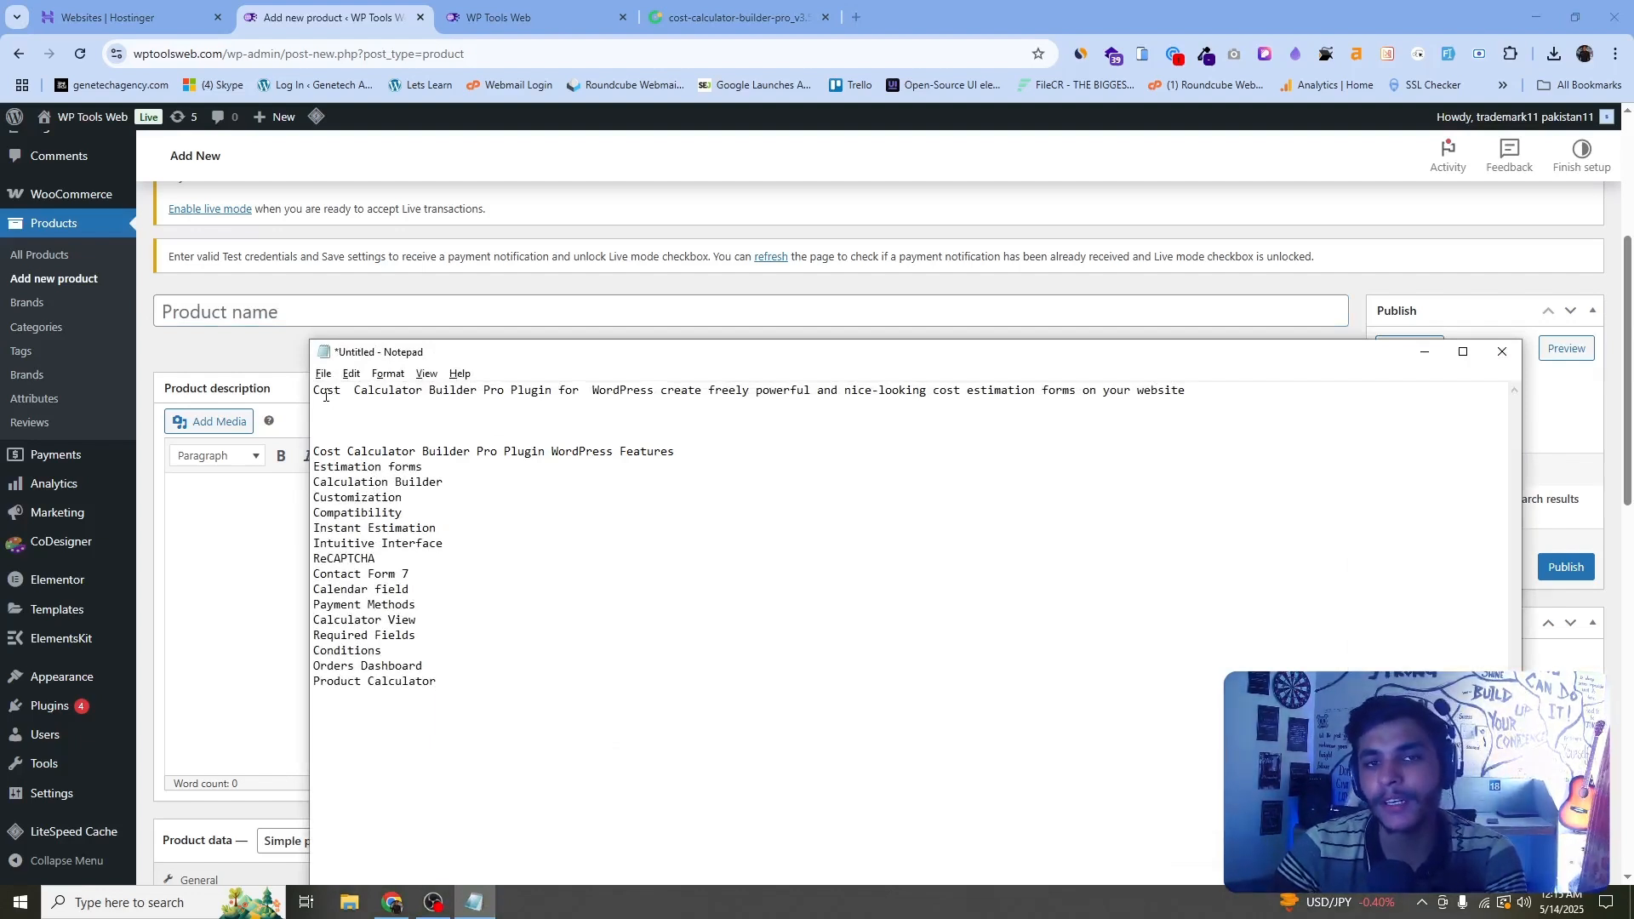
pyautogui.moveTo(484, 391); pyautogui.dragTo(273, 399)
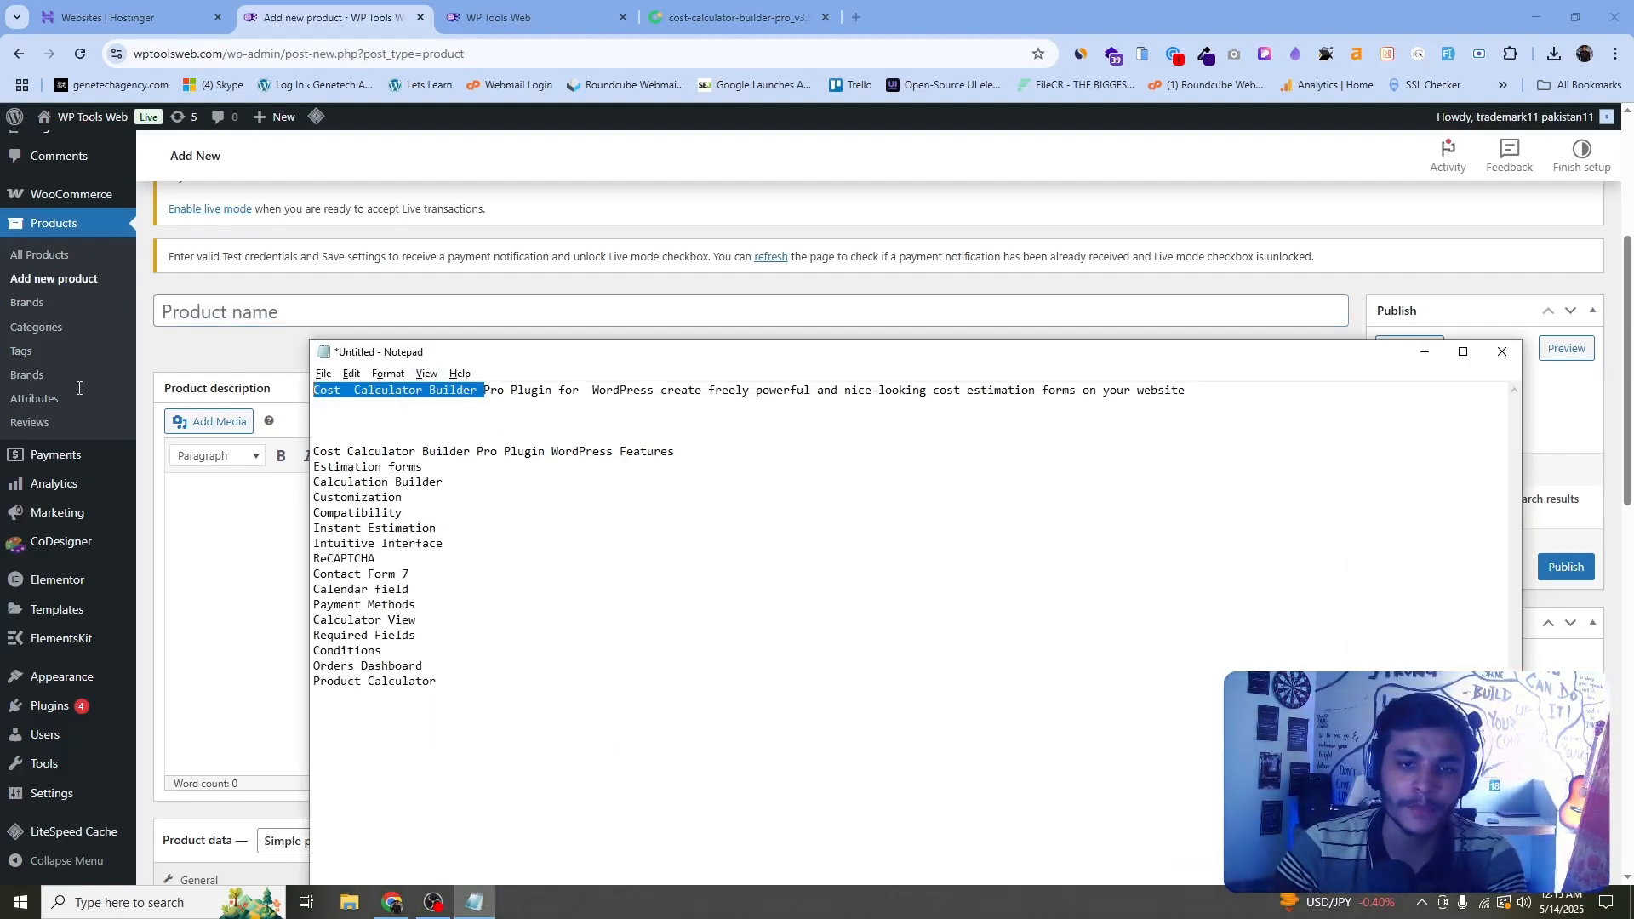
pyautogui.moveTo(508, 391); pyautogui.dragTo(179, 390)
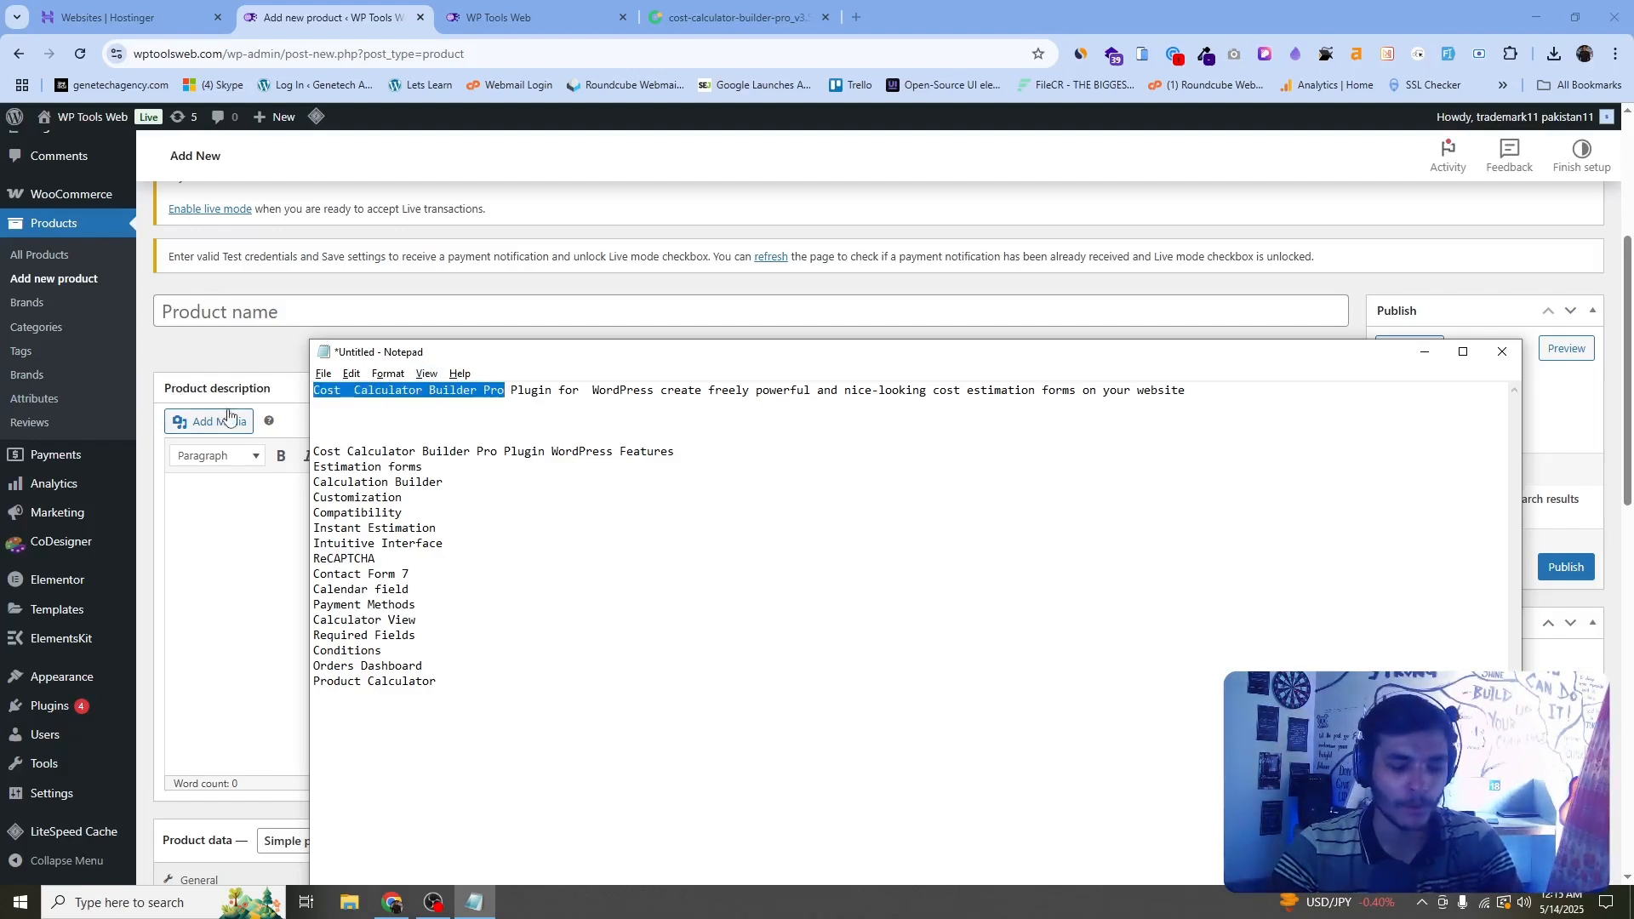
pyautogui.hotkey('ctrl', 'c')
pyautogui.click(247, 316)
pyautogui.hotkey('ctrl', 'v')
pyautogui.click(205, 312)
pyautogui.press('BackSpace')
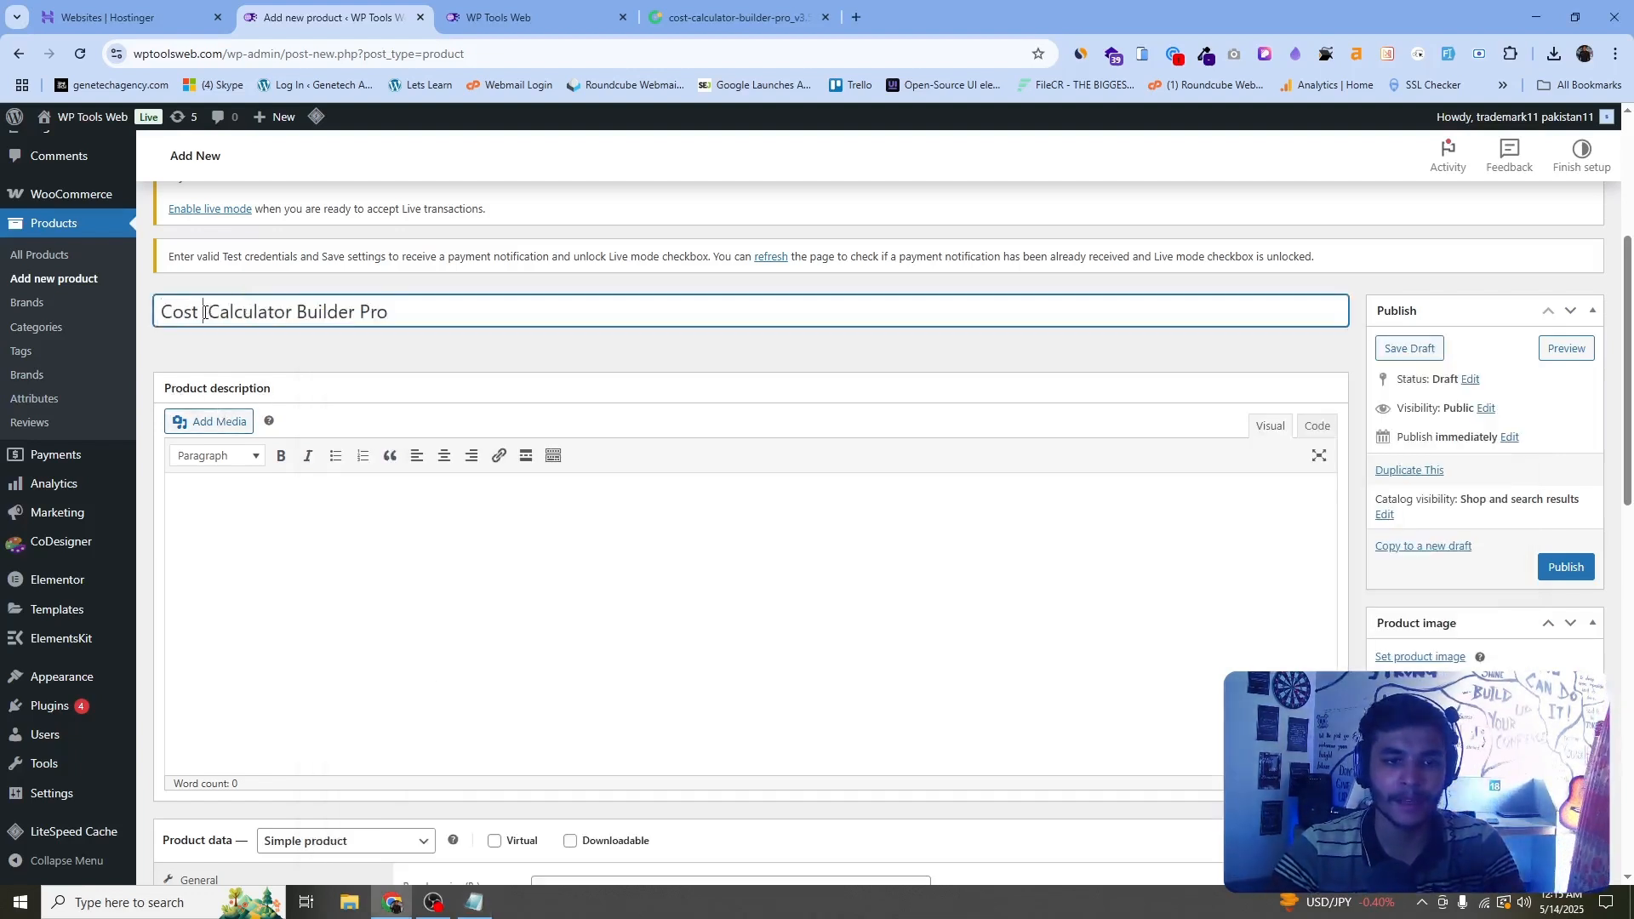
pyautogui.press('BackSpace')
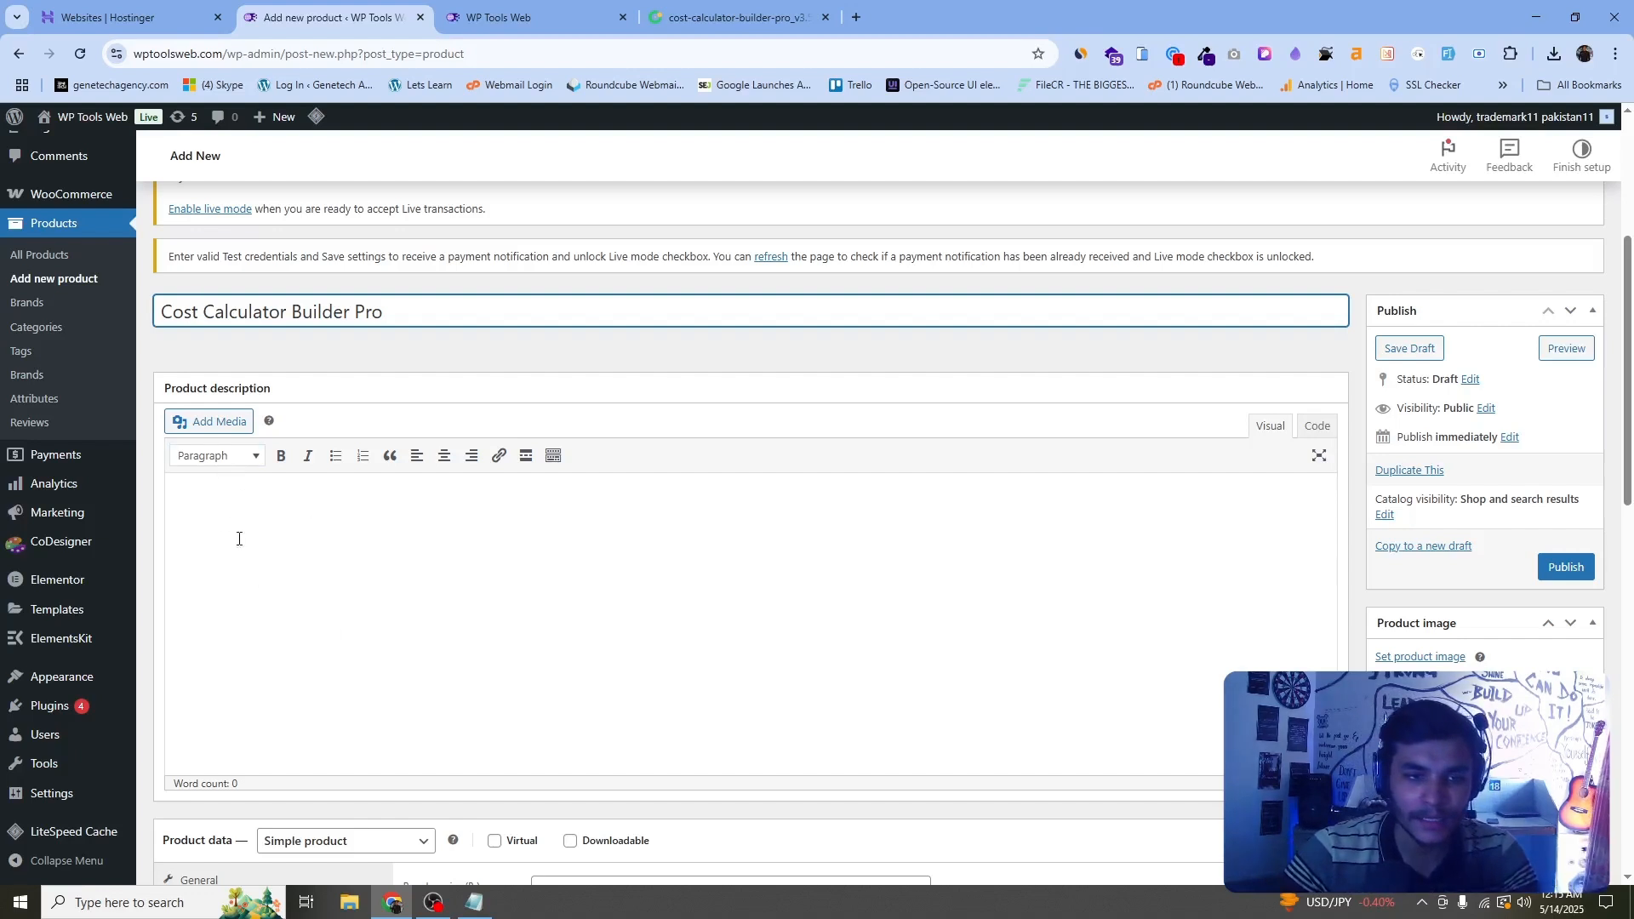
# - Copy the features list from Notepad, from "Cost Calculator Builder Pro Plugin WordPress Features" to "Product Calculator", into the product description
pyautogui.click(475, 902)
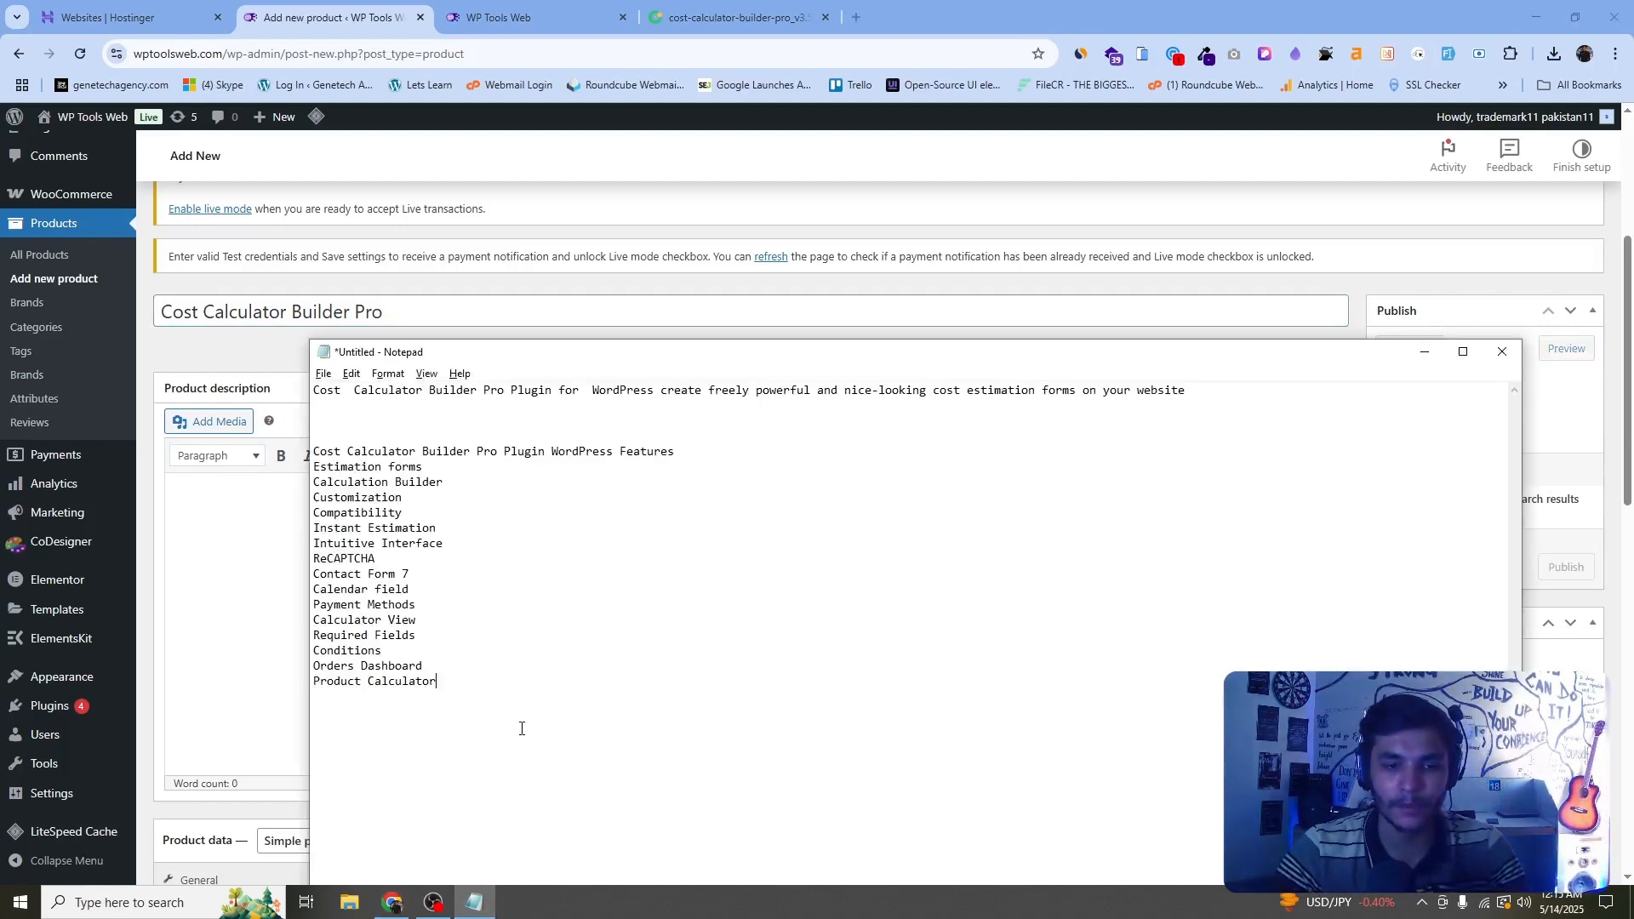
pyautogui.moveTo(521, 729); pyautogui.dragTo(255, 447)
pyautogui.click(236, 554)
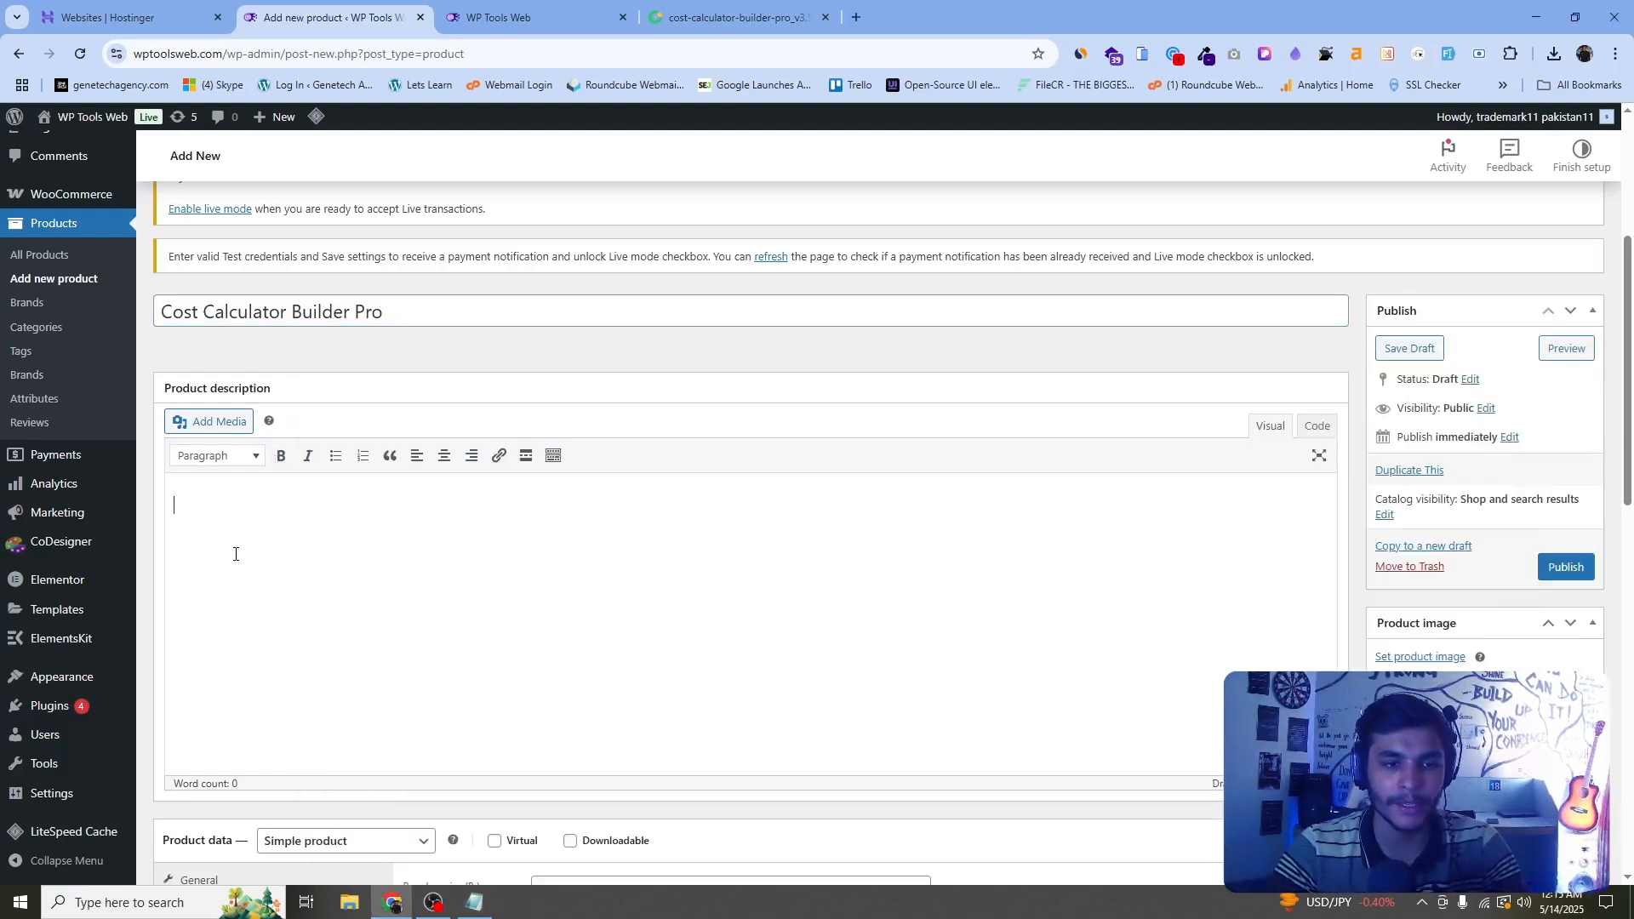
pyautogui.hotkey('ctrl', 'v')
# - Copy the Notepad sentence about creating cost estimation forms on your website into the product short description
pyautogui.click(474, 903)
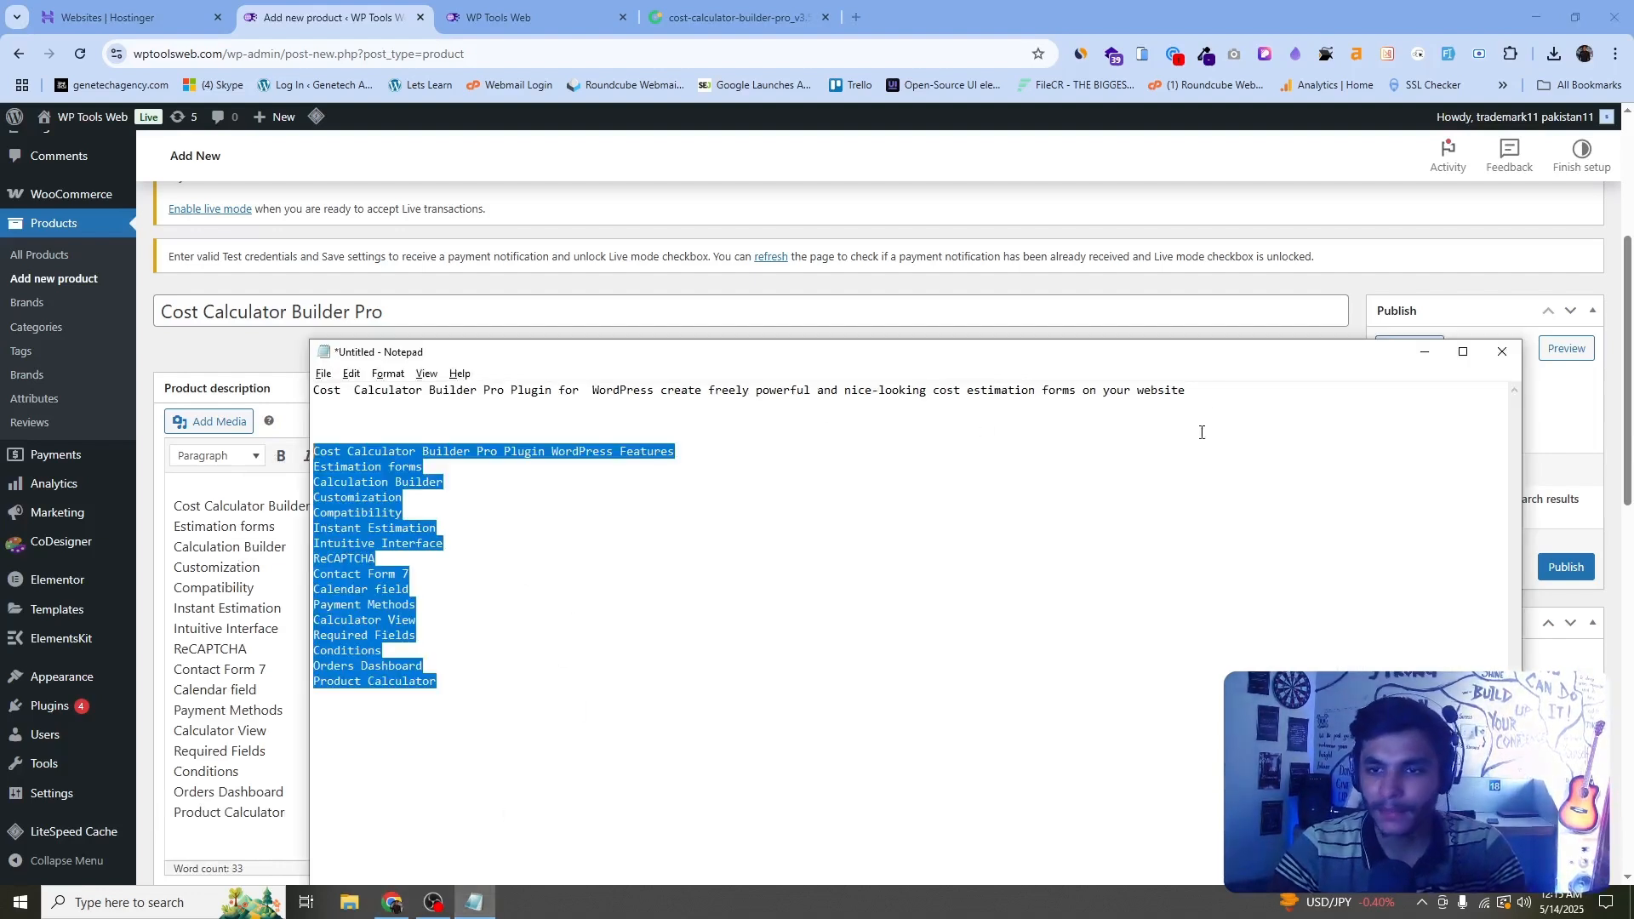
pyautogui.moveTo(1262, 391); pyautogui.dragTo(316, 382)
pyautogui.click(268, 552)
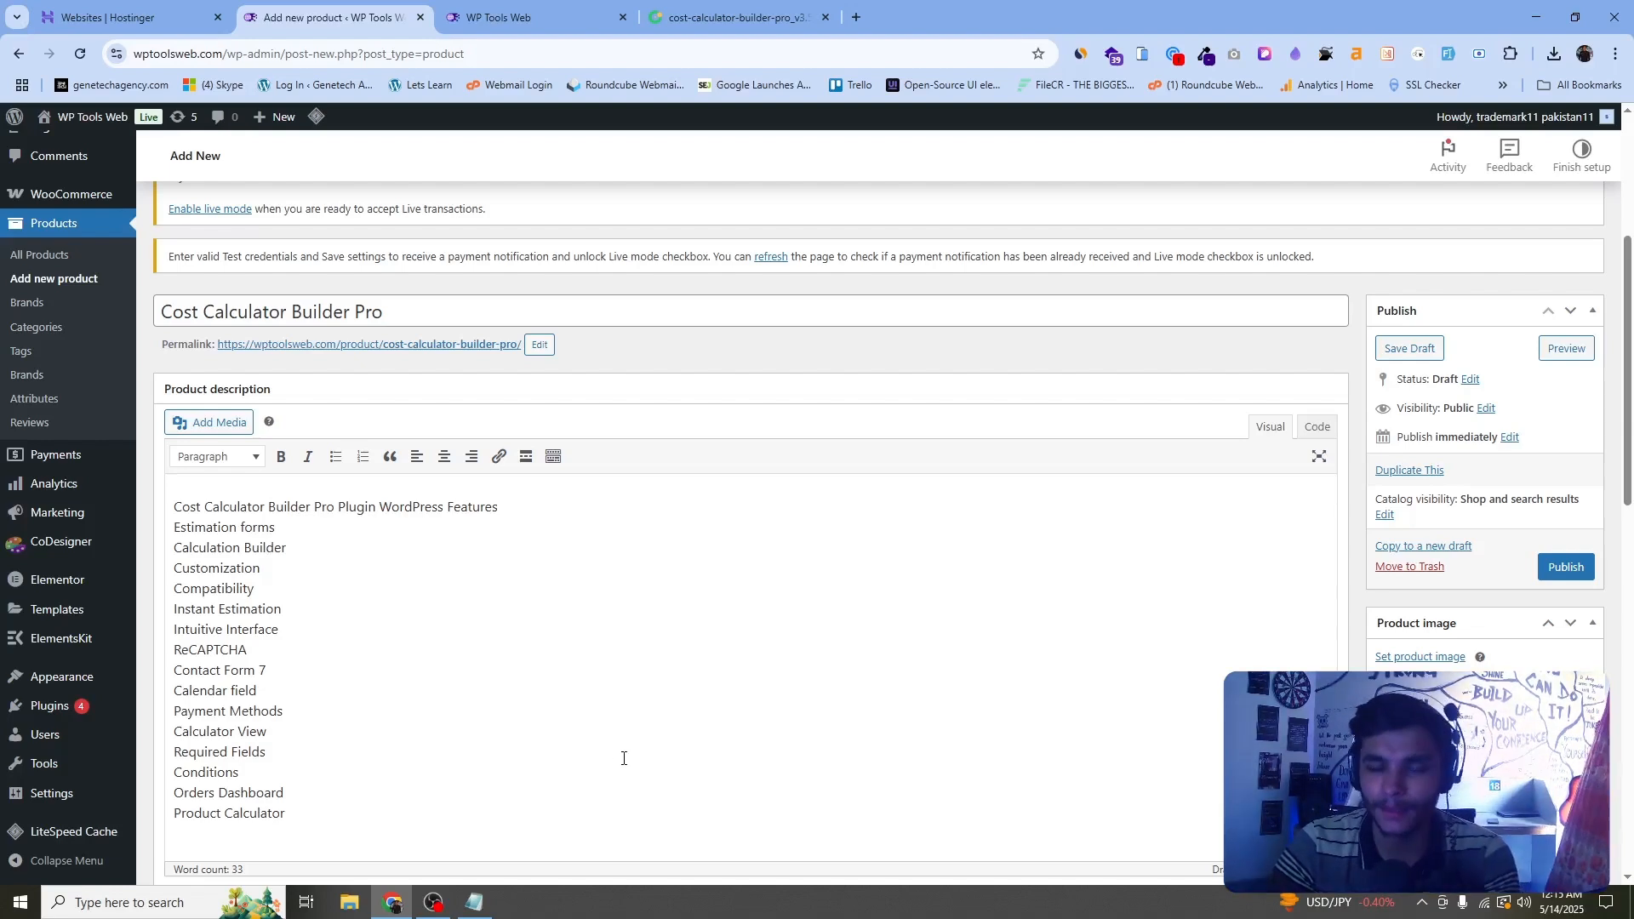
pyautogui.scroll(-10, 623, 758)
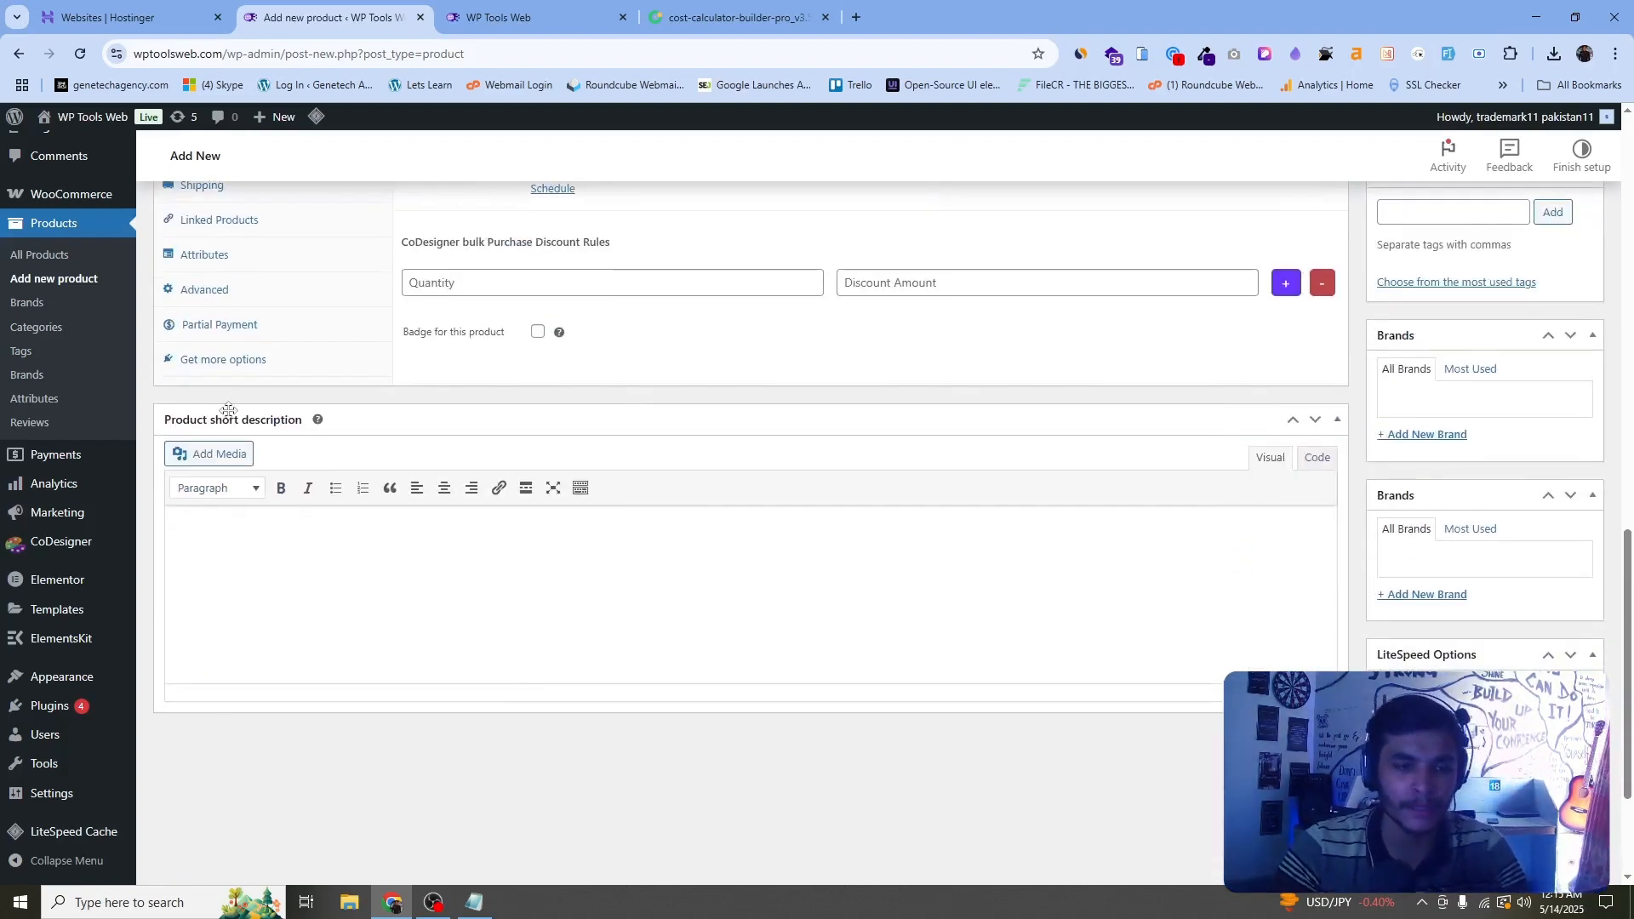
pyautogui.click(265, 547)
pyautogui.hotkey('ctrl', 'v')
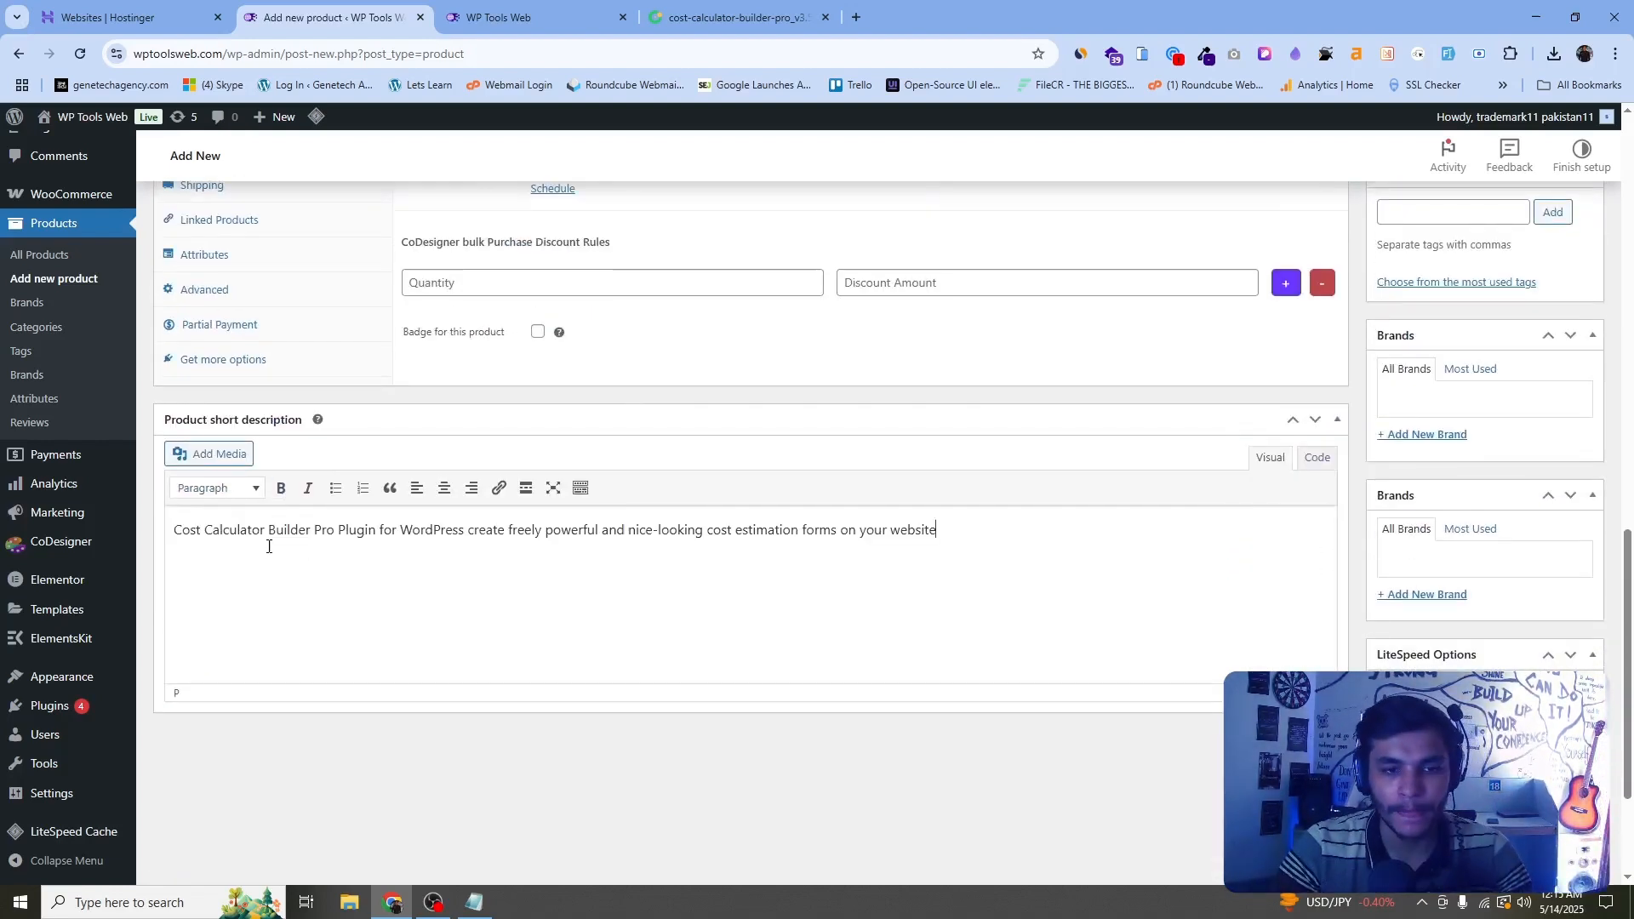
# - Upload the Cost-Calculator-Builder-Pro image from Downloads and set it as the product image
pyautogui.scroll(4, 383, 553)
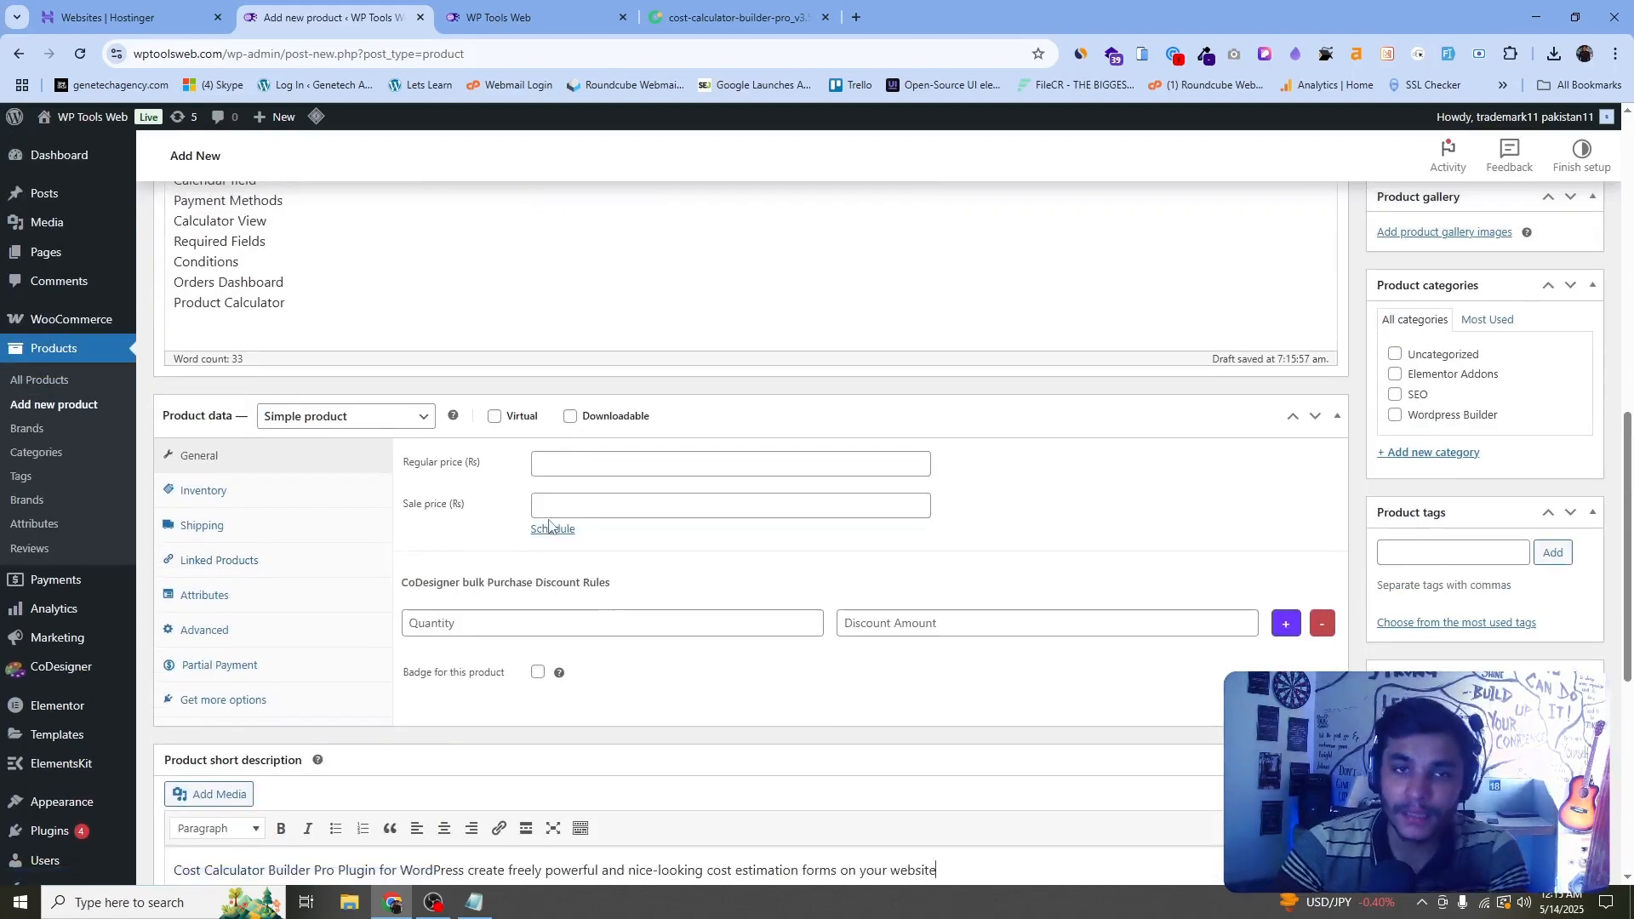
pyautogui.scroll(2, 549, 527)
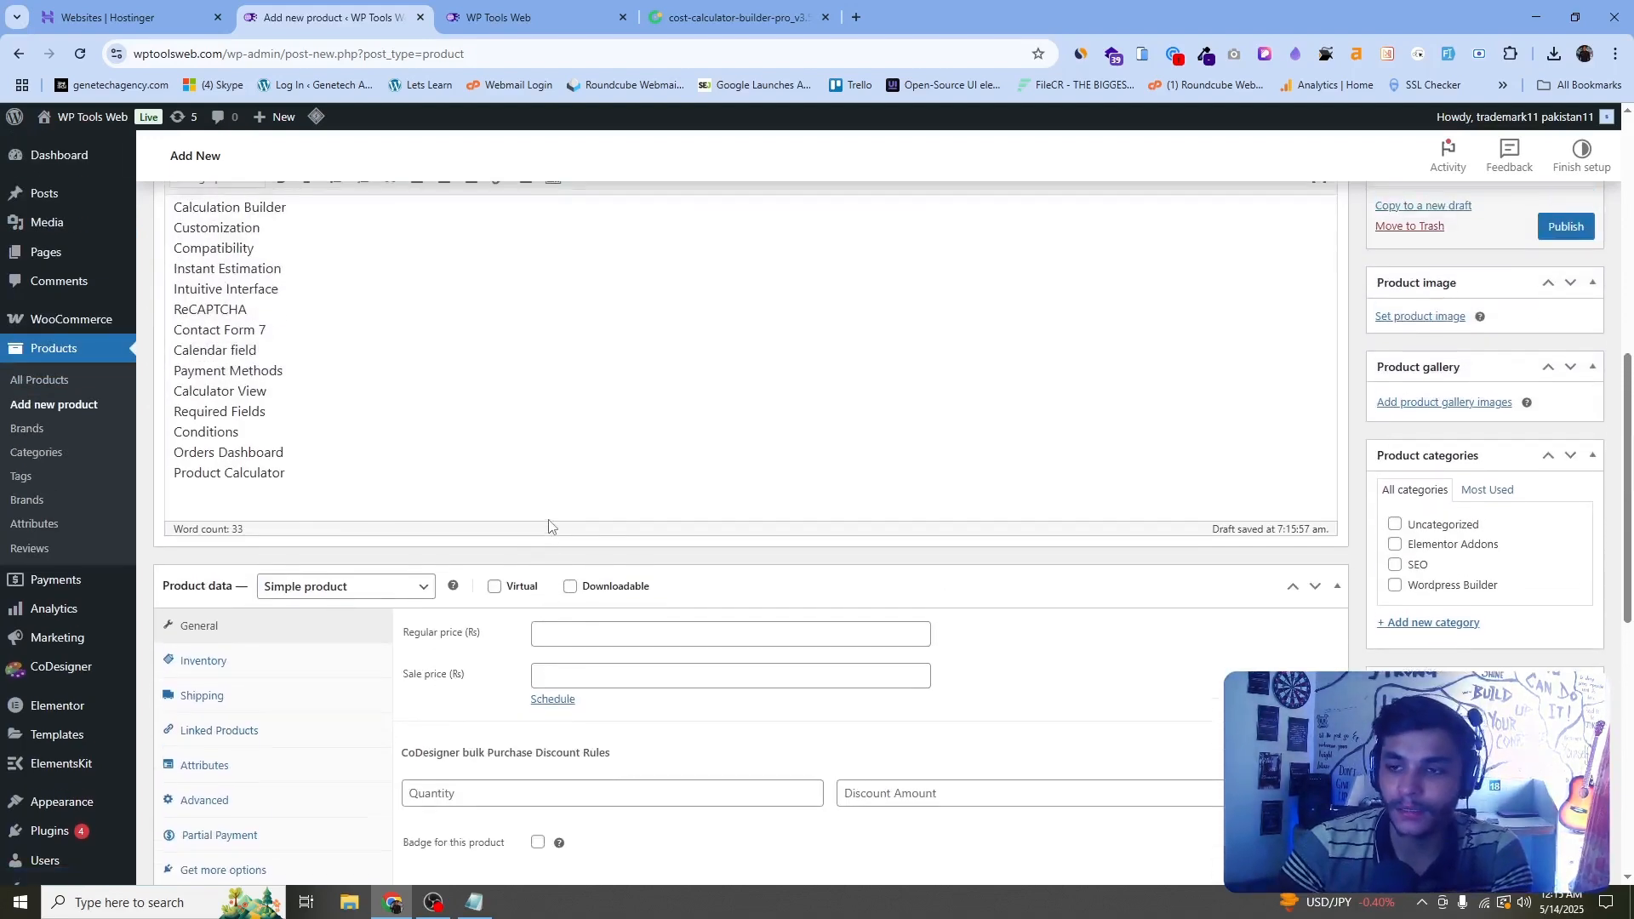
pyautogui.click(1431, 316)
pyautogui.click(68, 186)
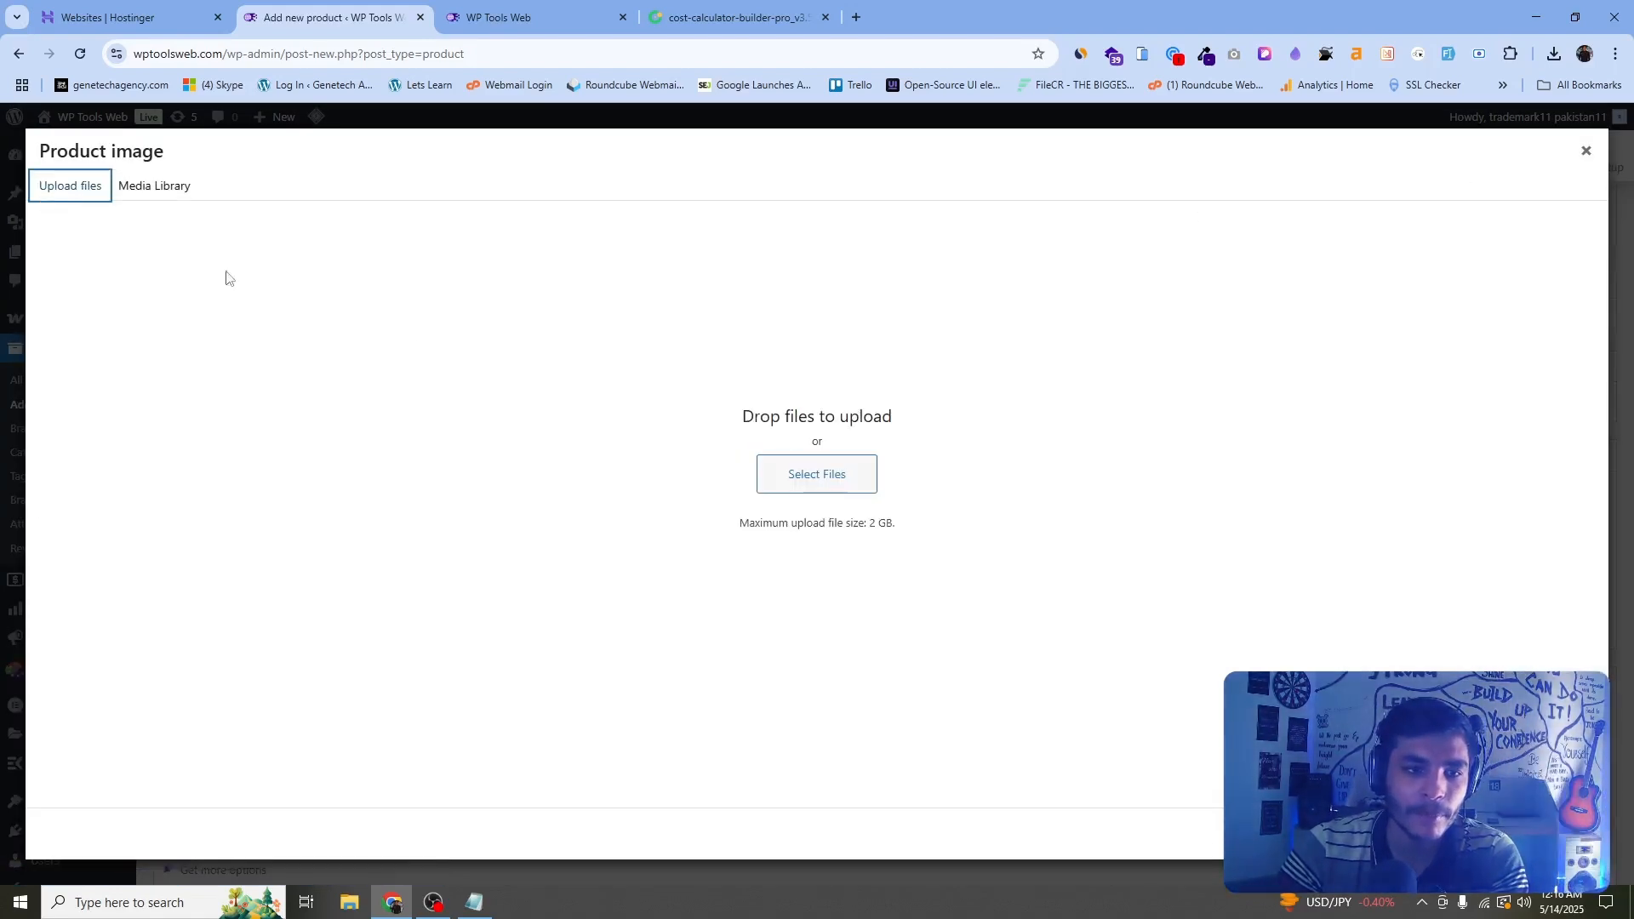
pyautogui.click(818, 474)
pyautogui.click(199, 149)
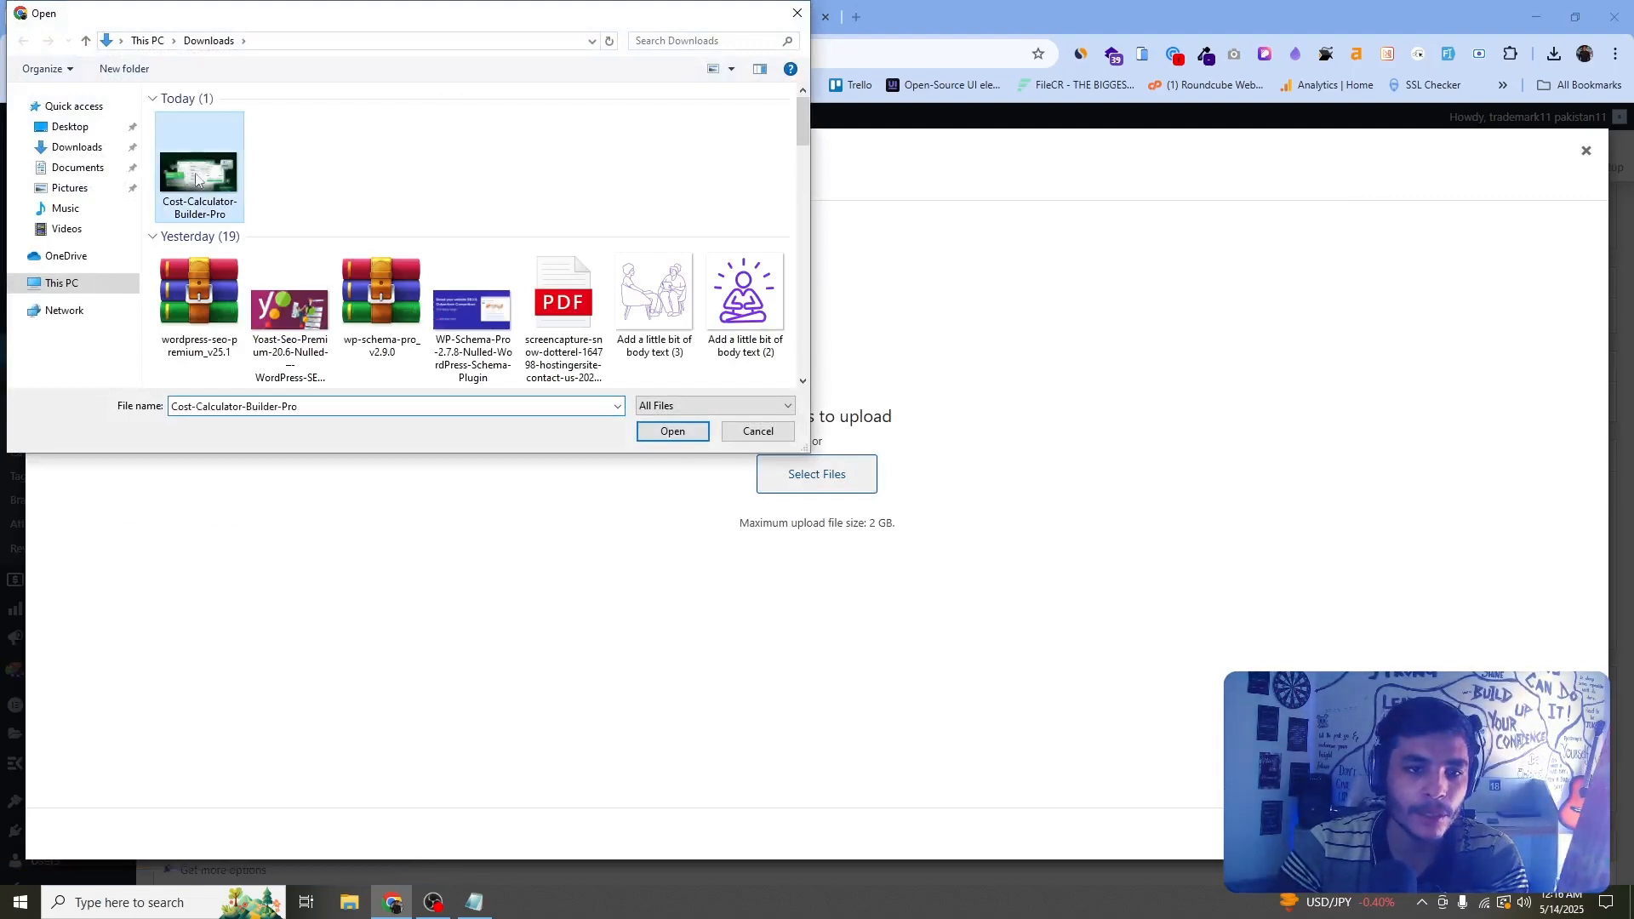
pyautogui.click(672, 432)
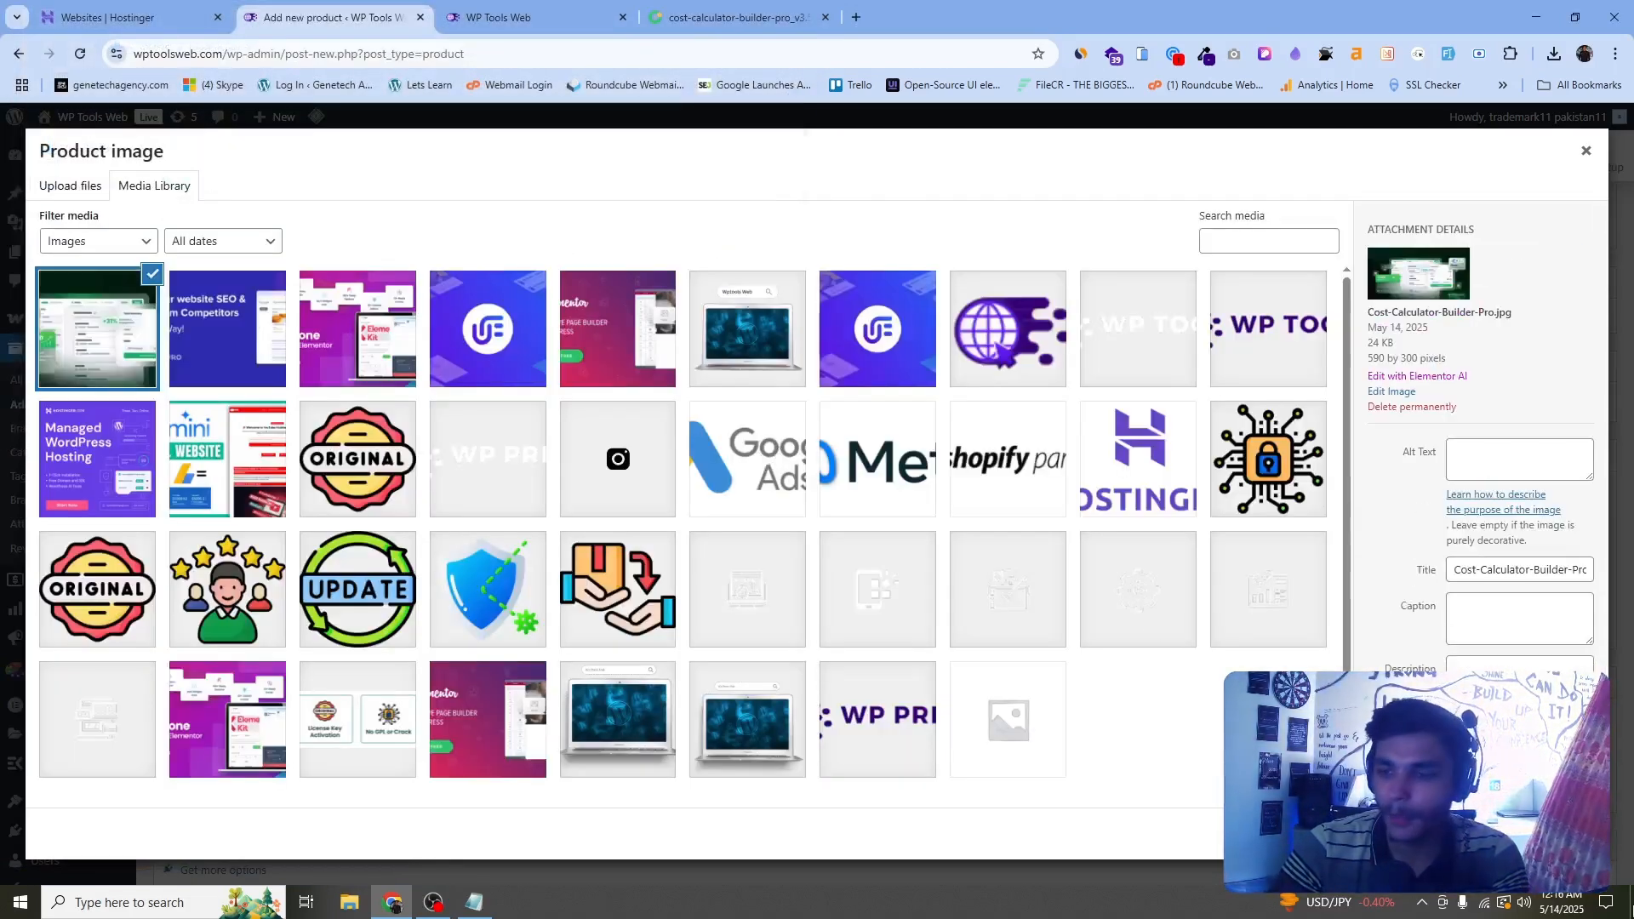
pyautogui.click(1532, 834)
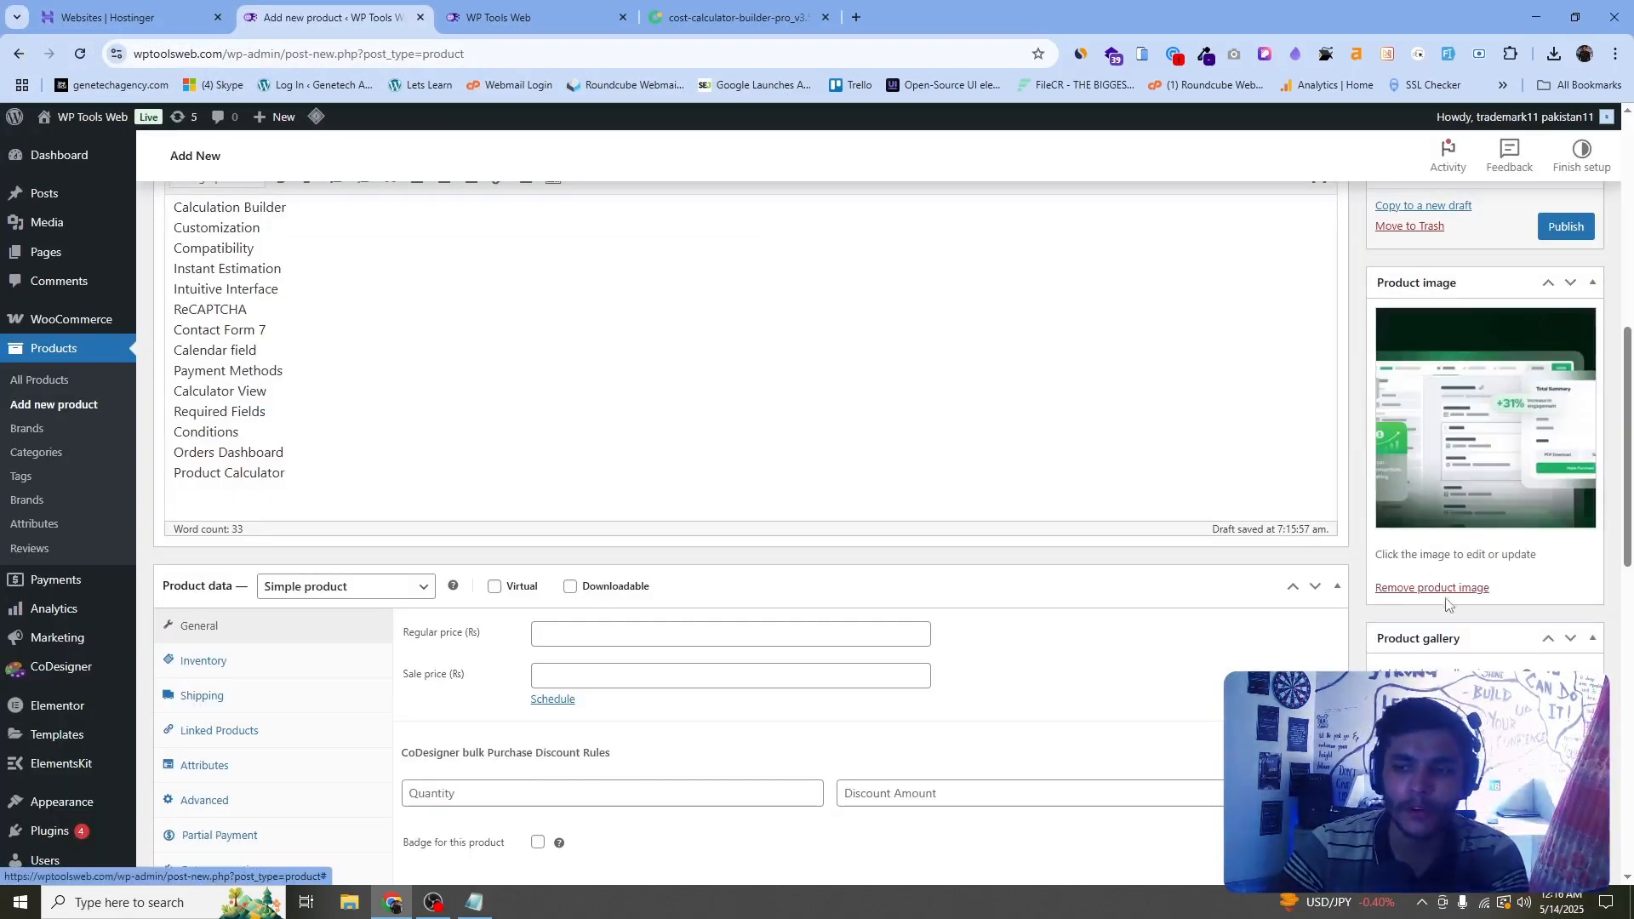
# - Assign the product to the Wordpress Builder category and open the entry for adding a new category
pyautogui.scroll(-1, 1447, 574)
pyautogui.scroll(-2, 1450, 575)
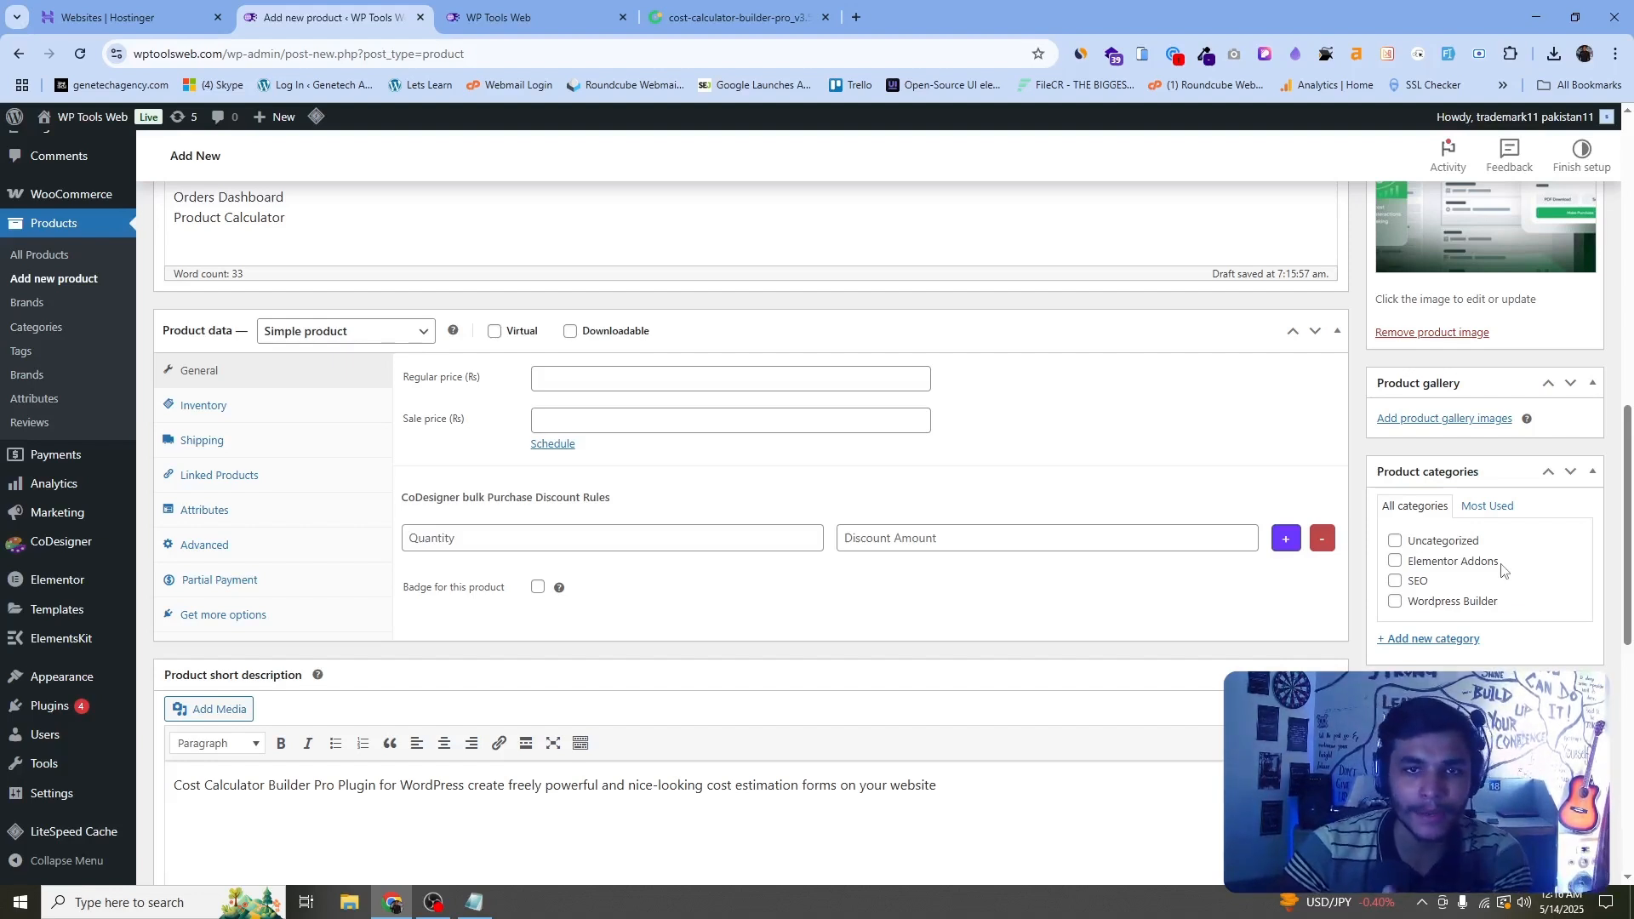
pyautogui.click(1428, 606)
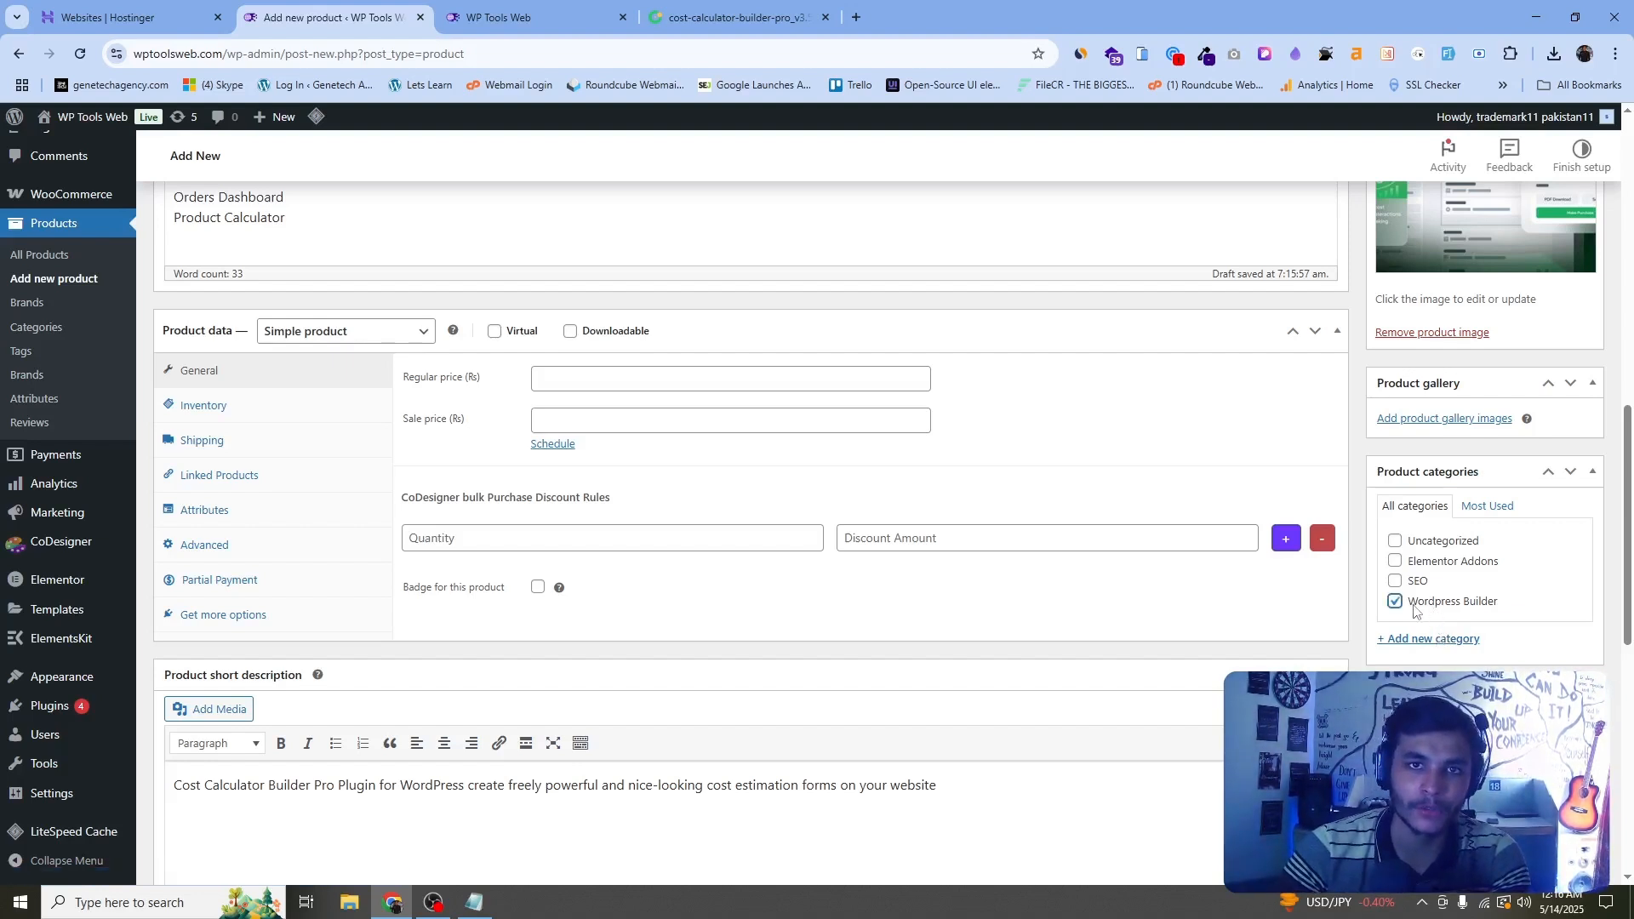
pyautogui.click(1426, 640)
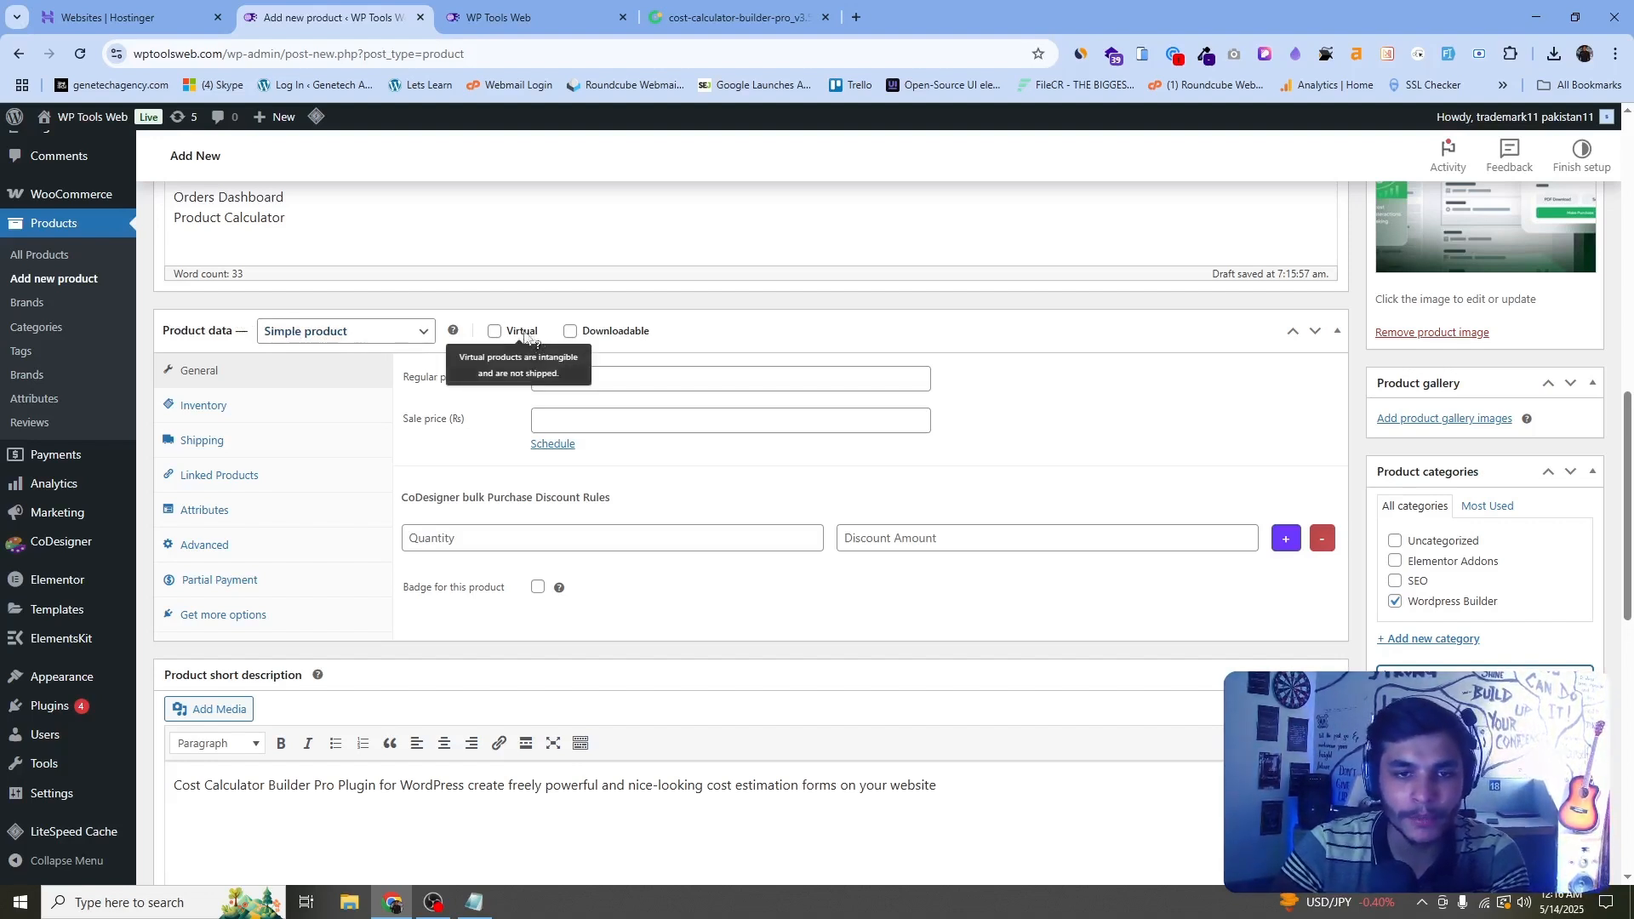
# - Mark the simple product as both Virtual and Downloadable
pyautogui.click(495, 331)
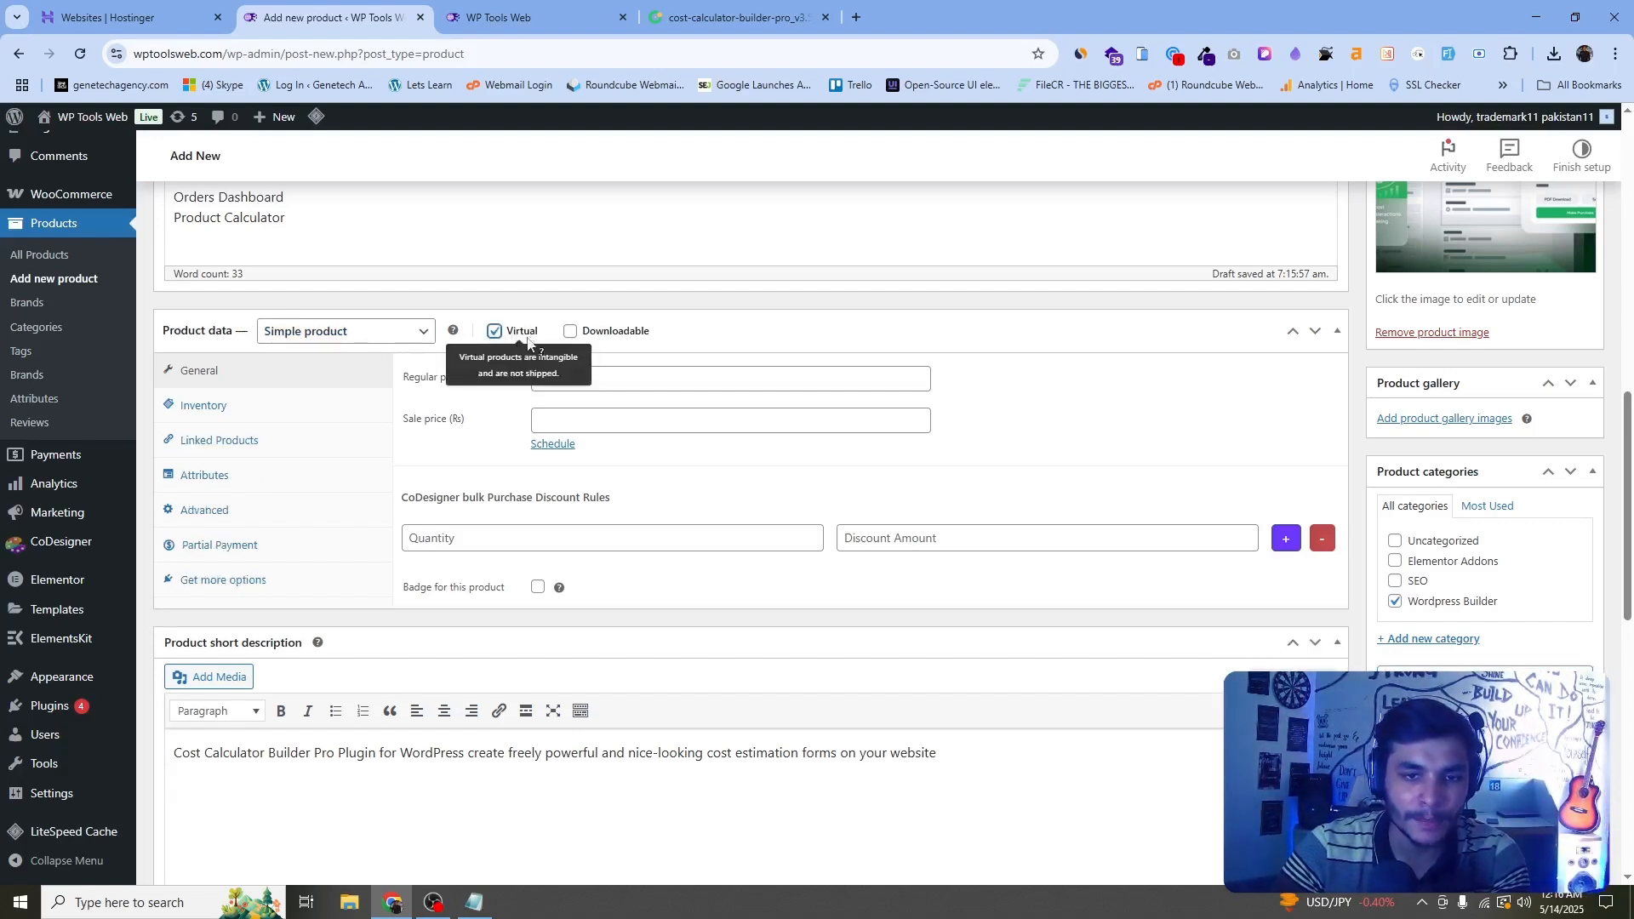
pyautogui.click(572, 332)
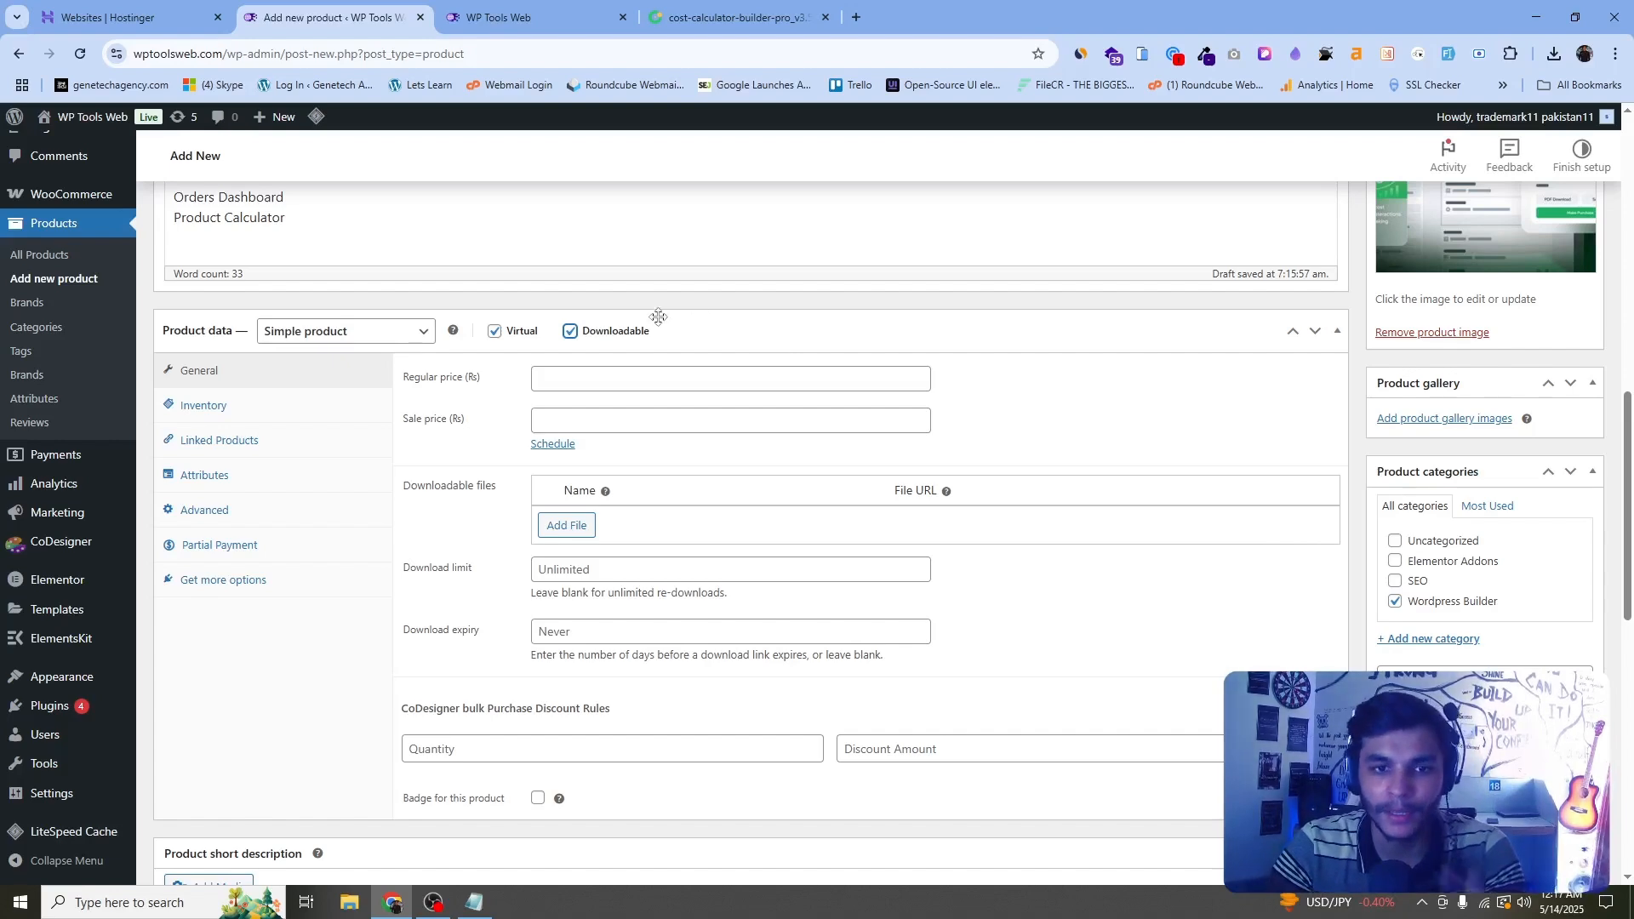
# - Review the regular and sale price labels, and check how the Unlimited Elements for Elementor price appears on the live site
pyautogui.moveTo(484, 375); pyautogui.dragTo(394, 375)
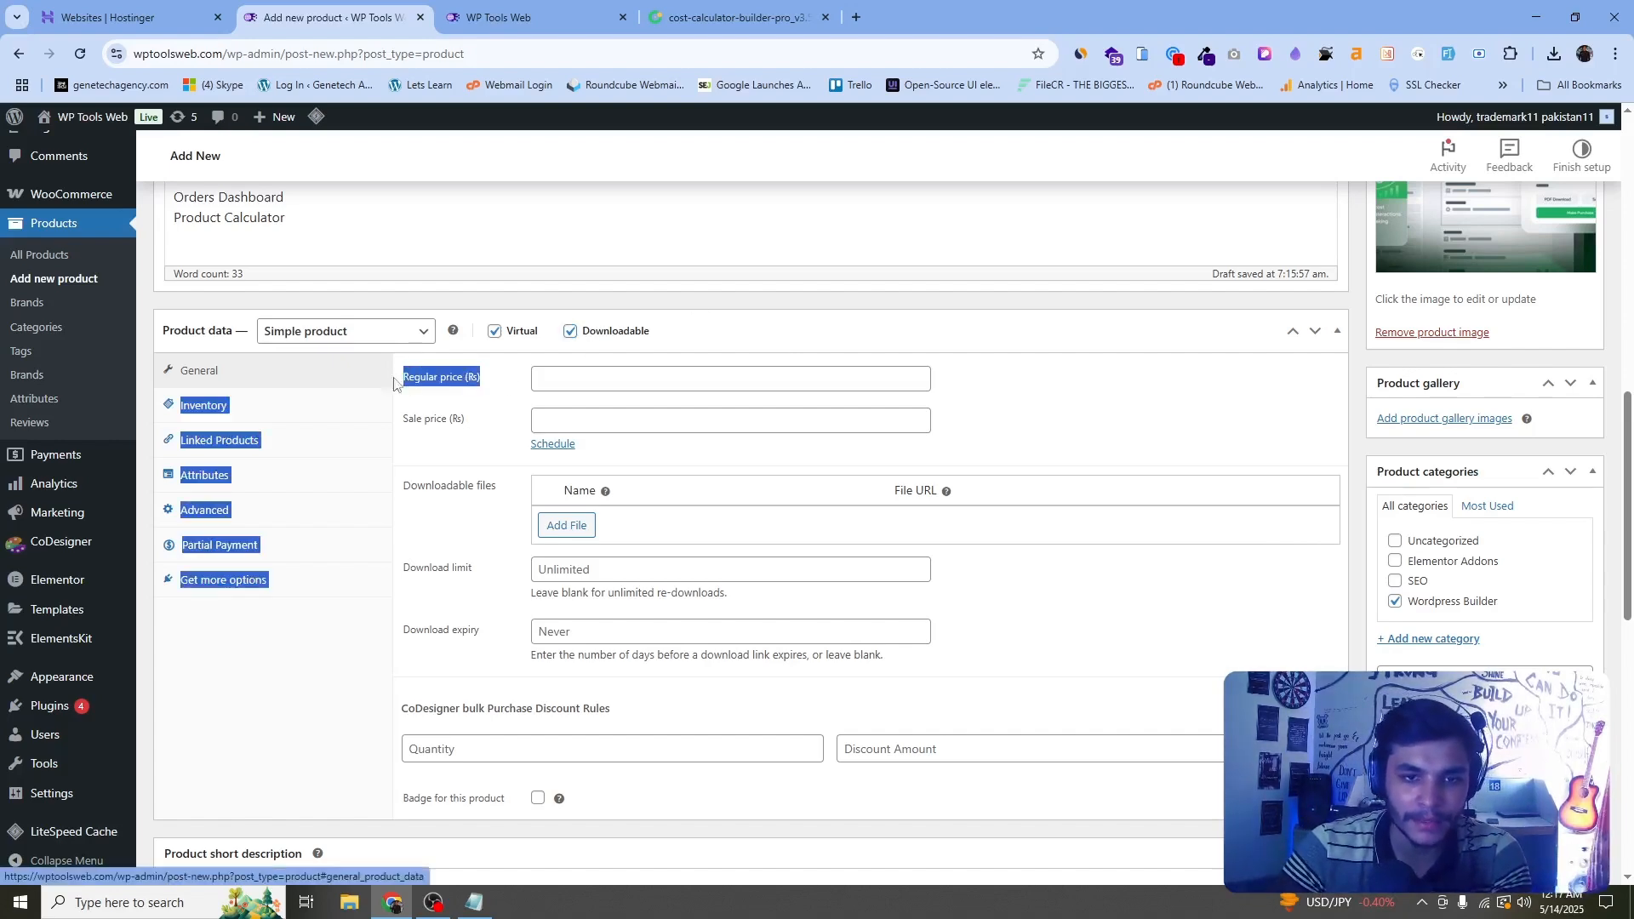
pyautogui.click(484, 428)
pyautogui.moveTo(474, 422); pyautogui.dragTo(416, 421)
pyautogui.click(460, 13)
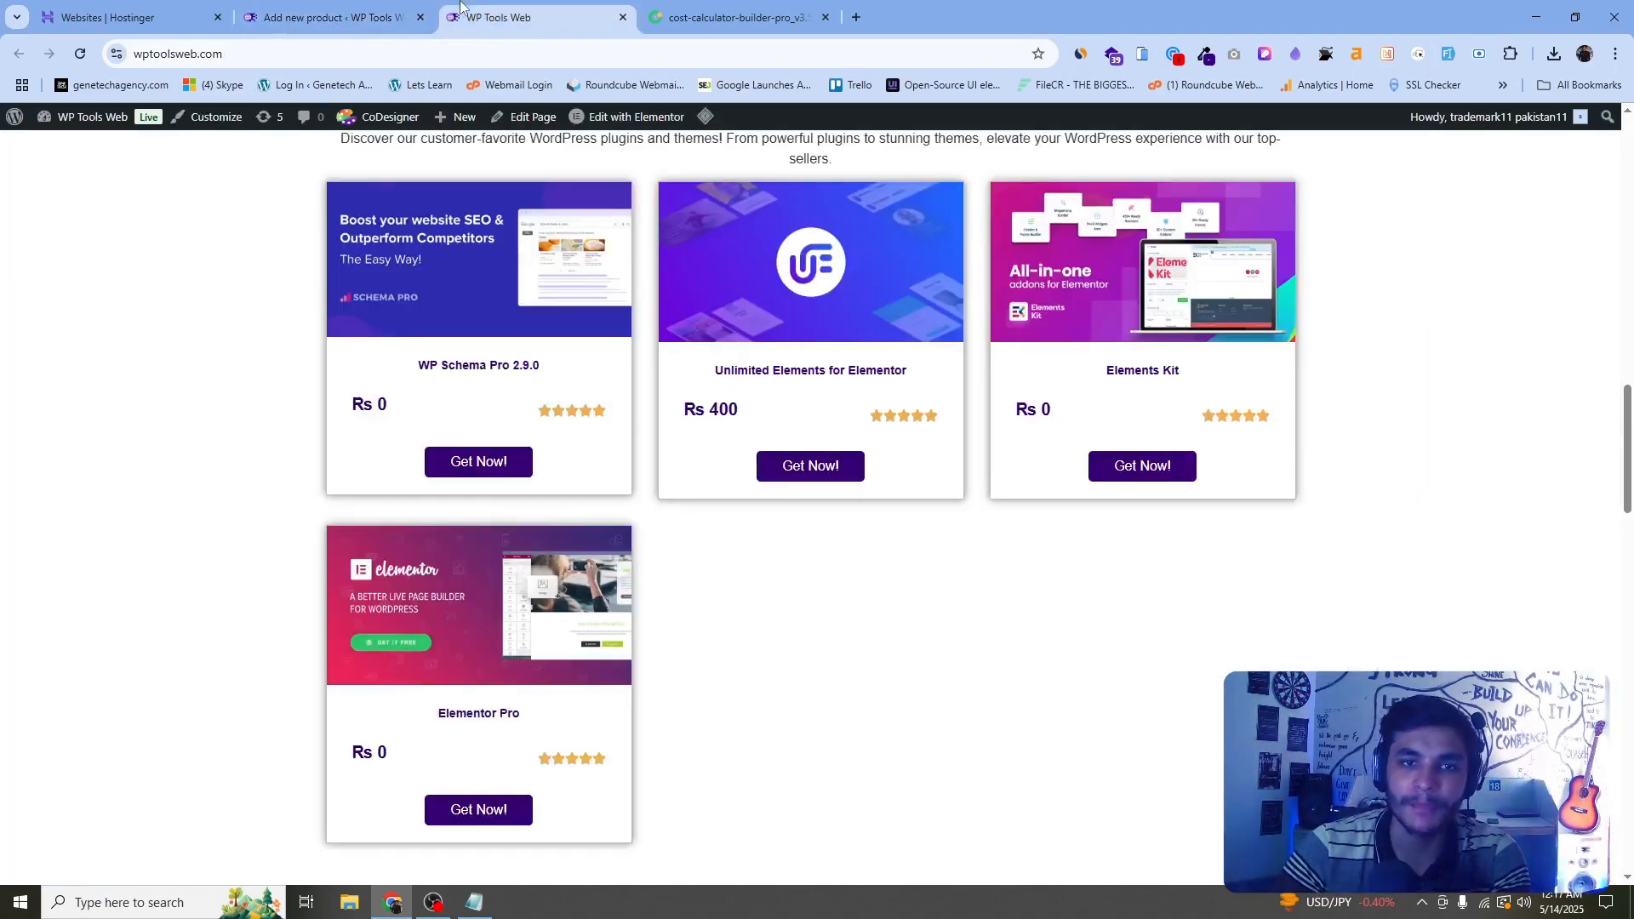
pyautogui.moveTo(740, 418); pyautogui.dragTo(706, 413)
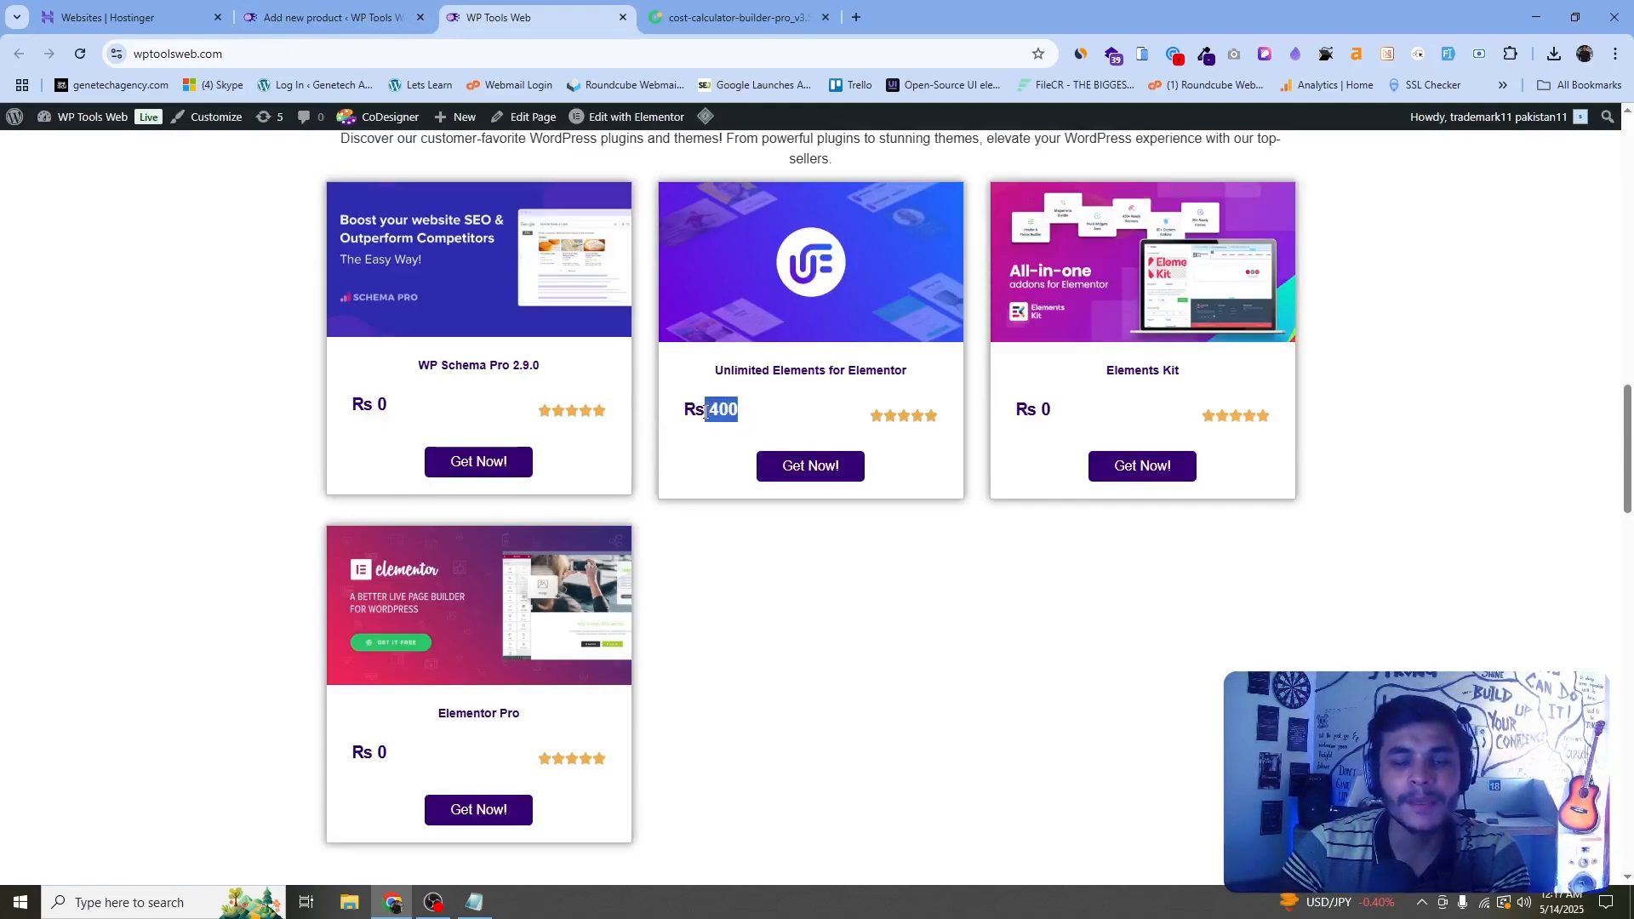
pyautogui.click(733, 418)
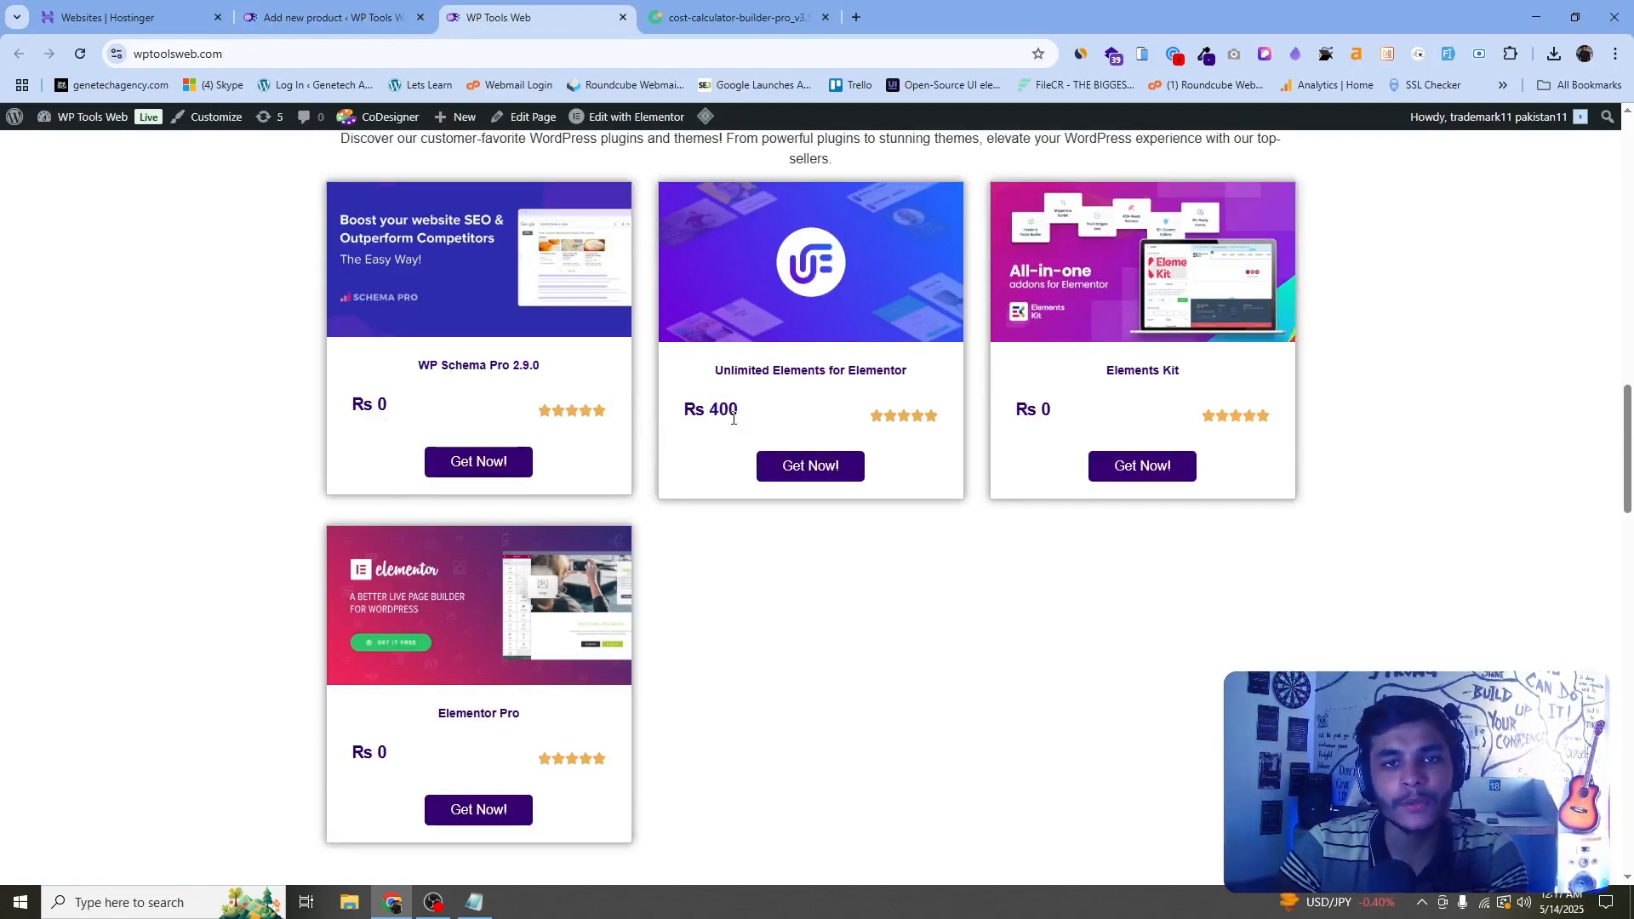
pyautogui.click(589, 420)
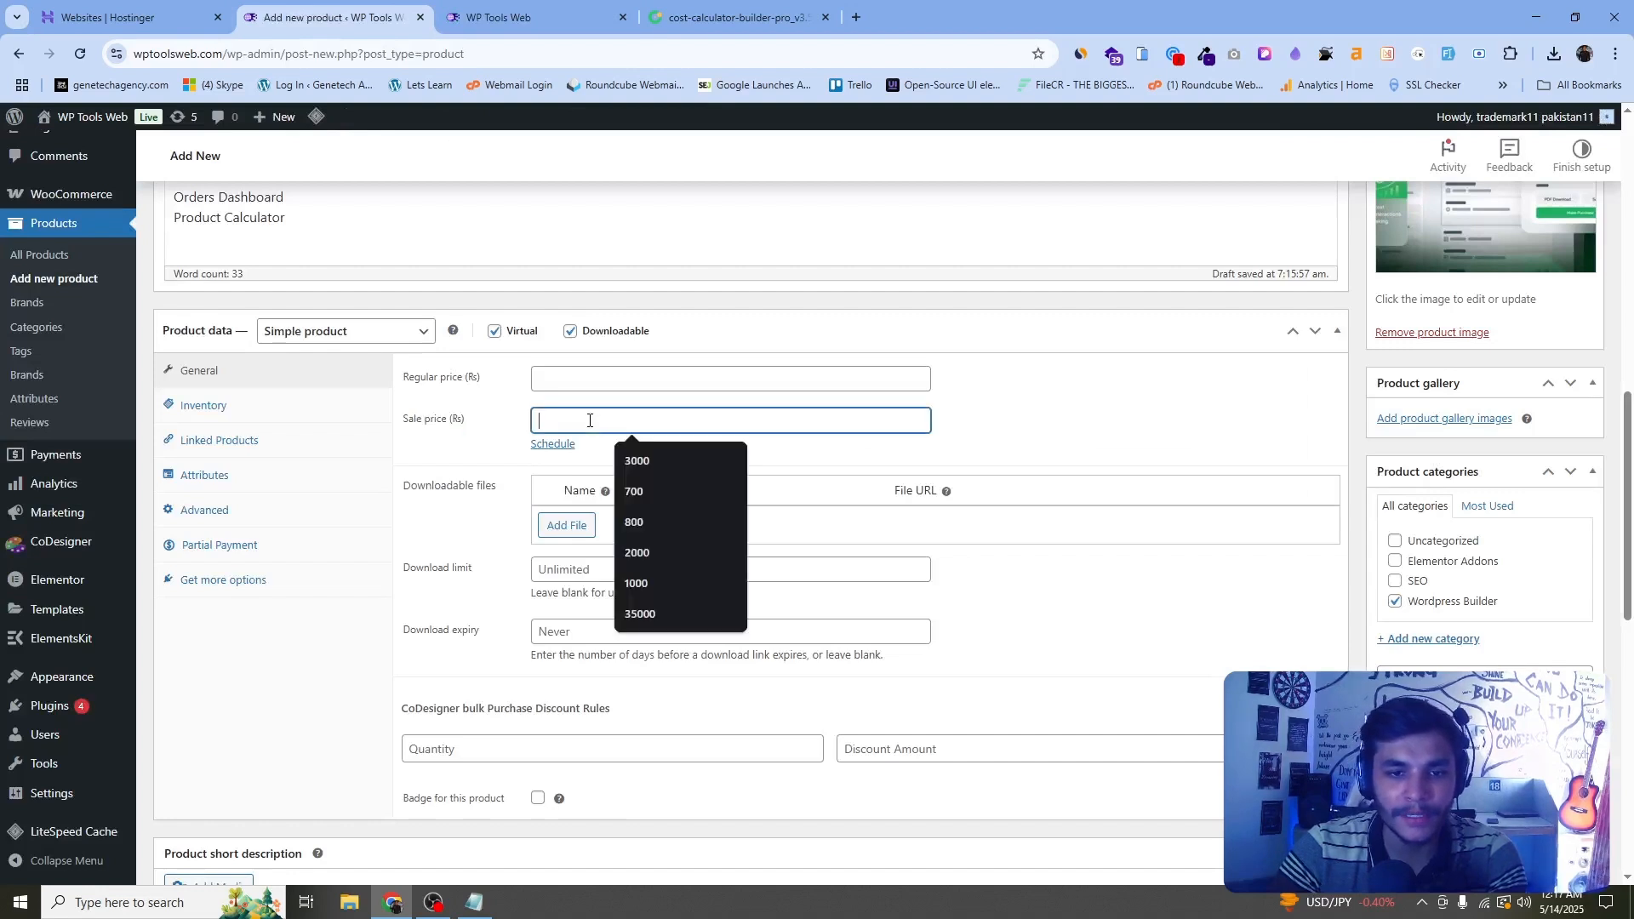
pyautogui.click(567, 381)
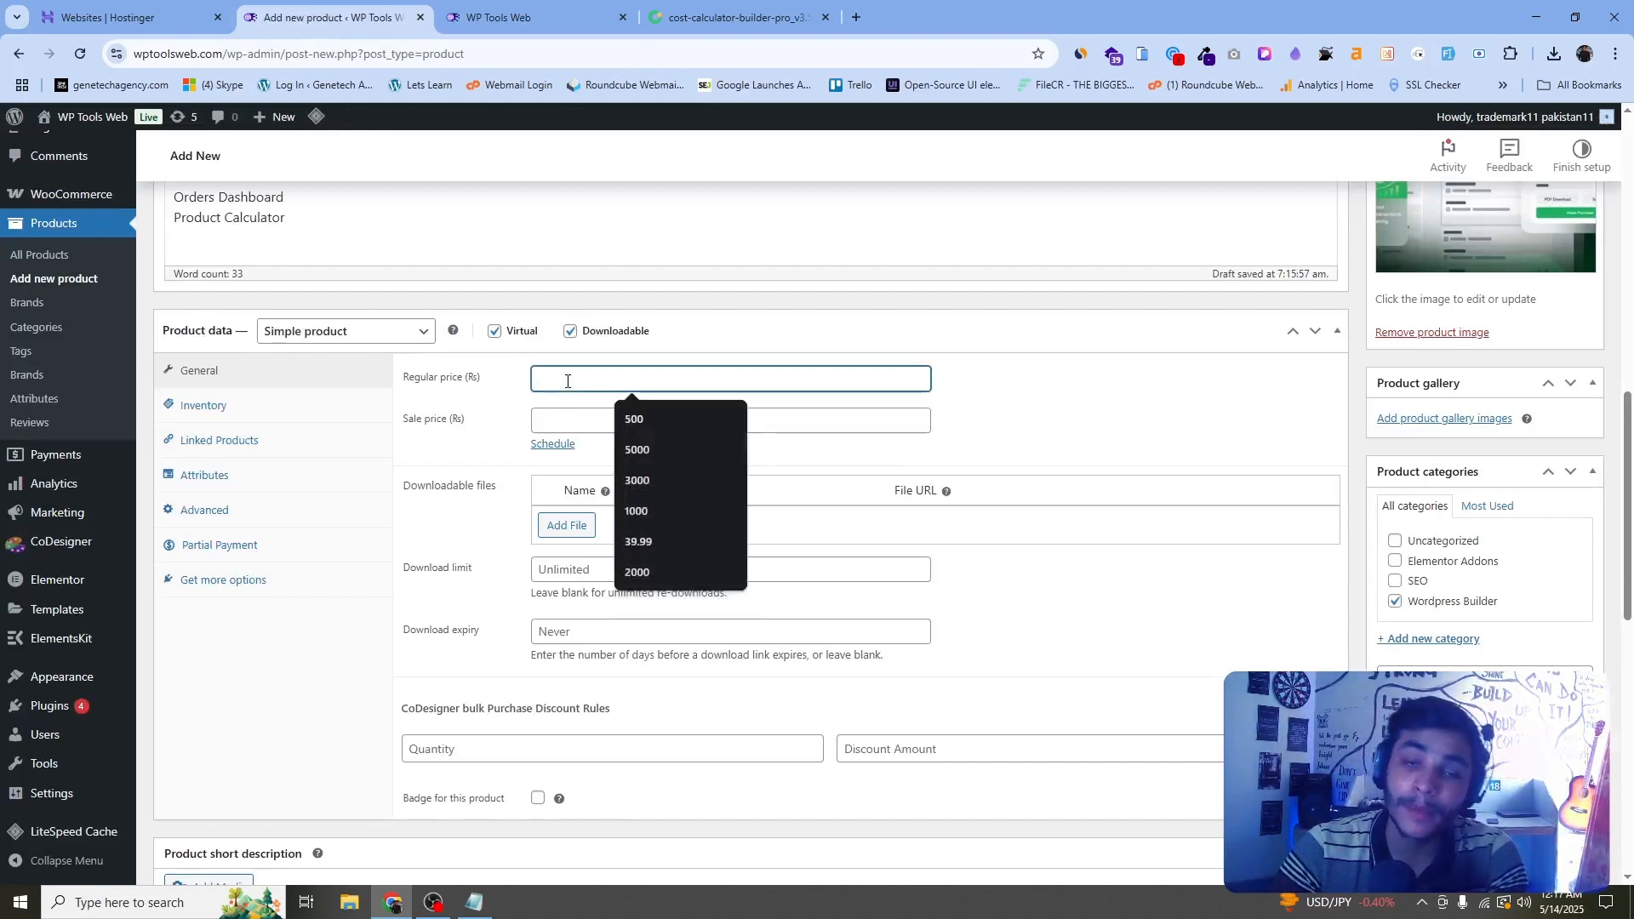
pyautogui.click(1098, 386)
# - On the live site, add WP Schema Pro 2.9.0 to the cart and place the order with the prefilled billing details
pyautogui.click(519, 7)
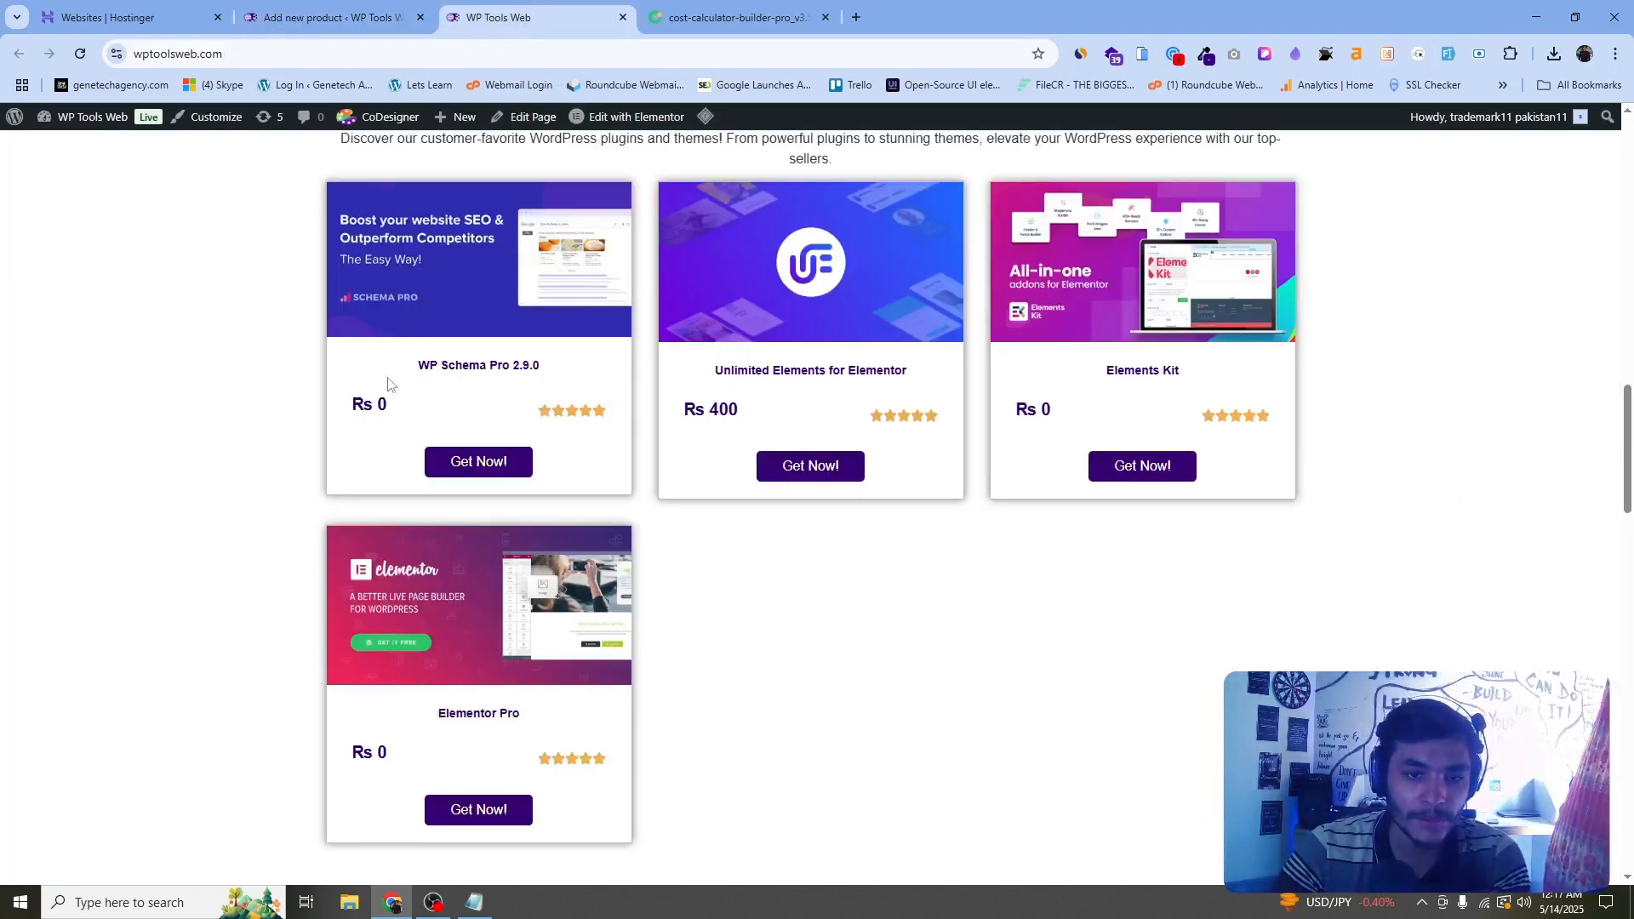
pyautogui.click(467, 464)
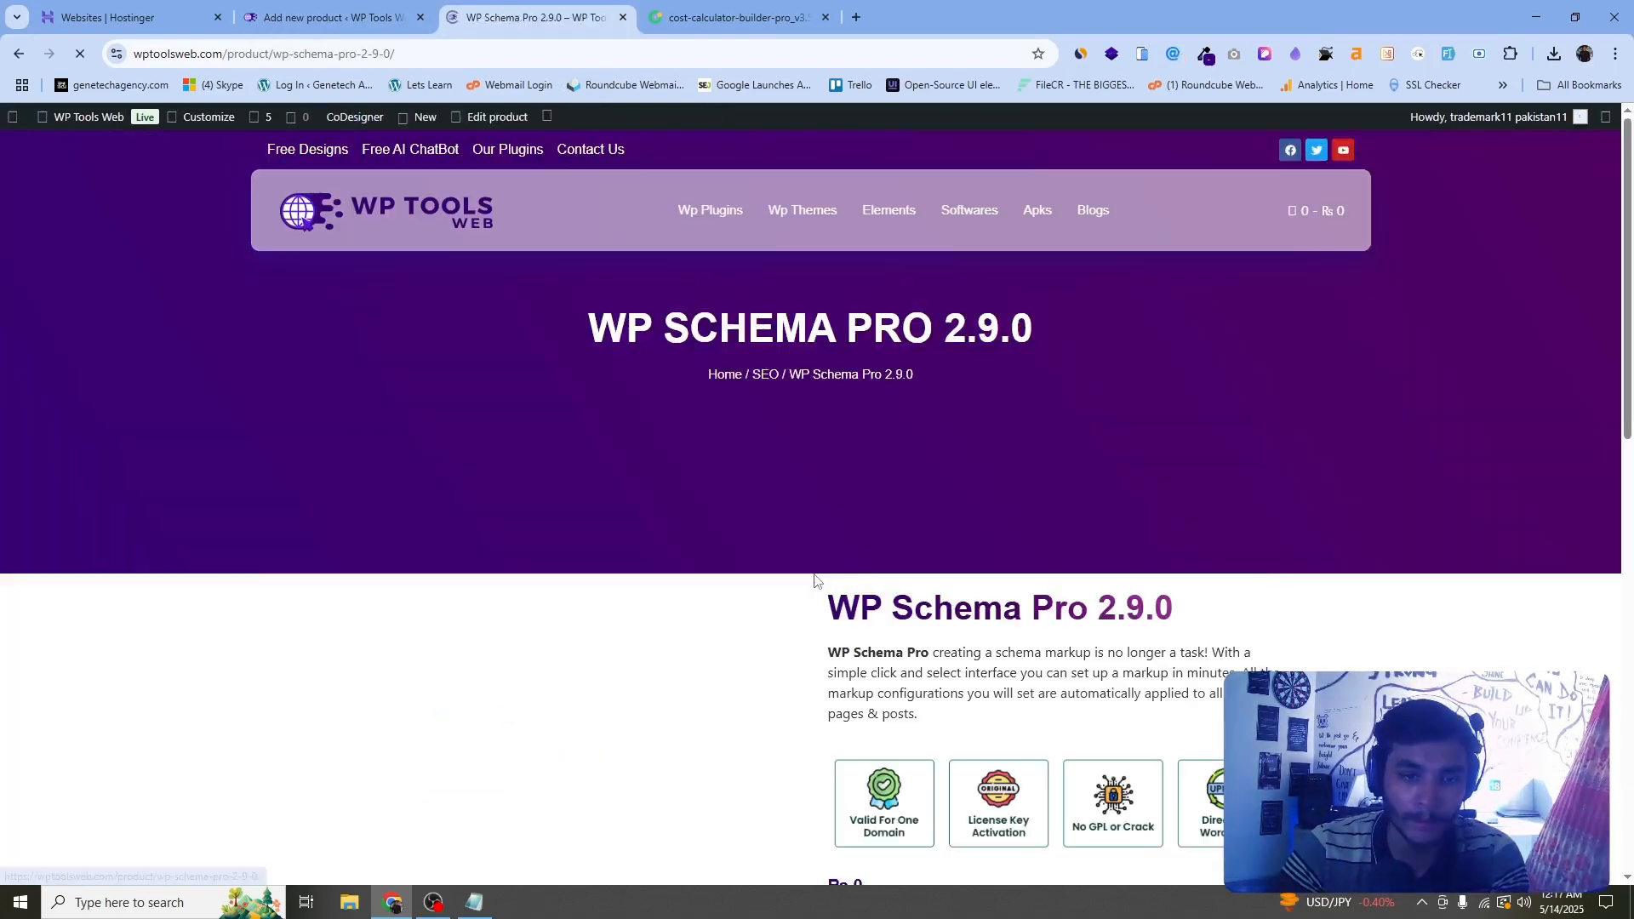
pyautogui.scroll(-4, 757, 540)
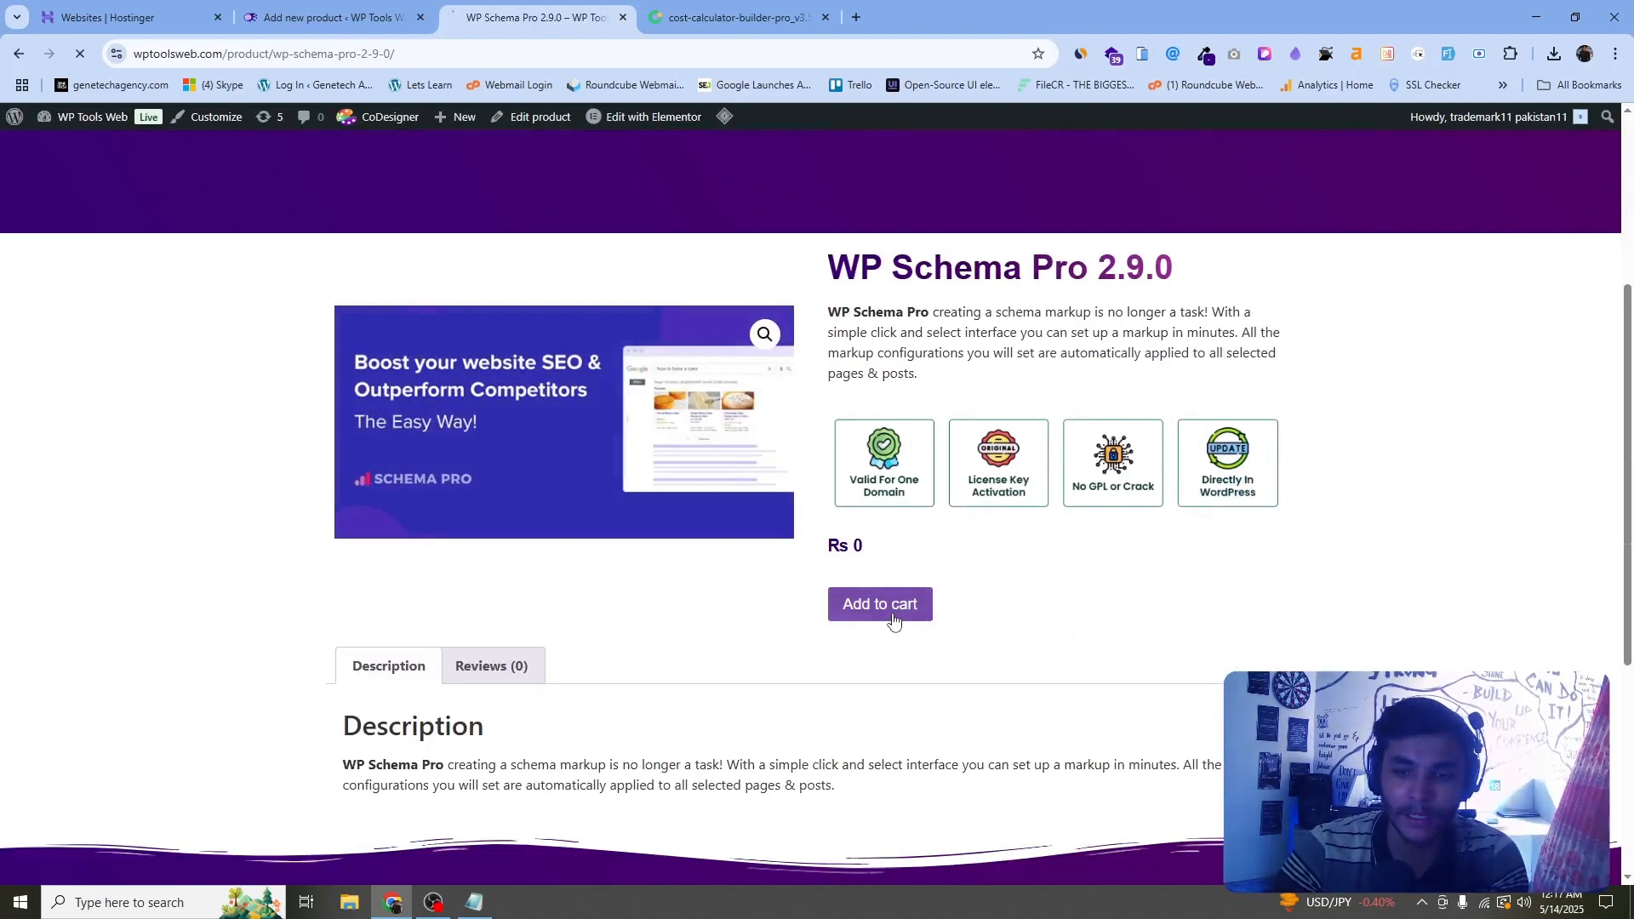
pyautogui.scroll(-9, 1235, 573)
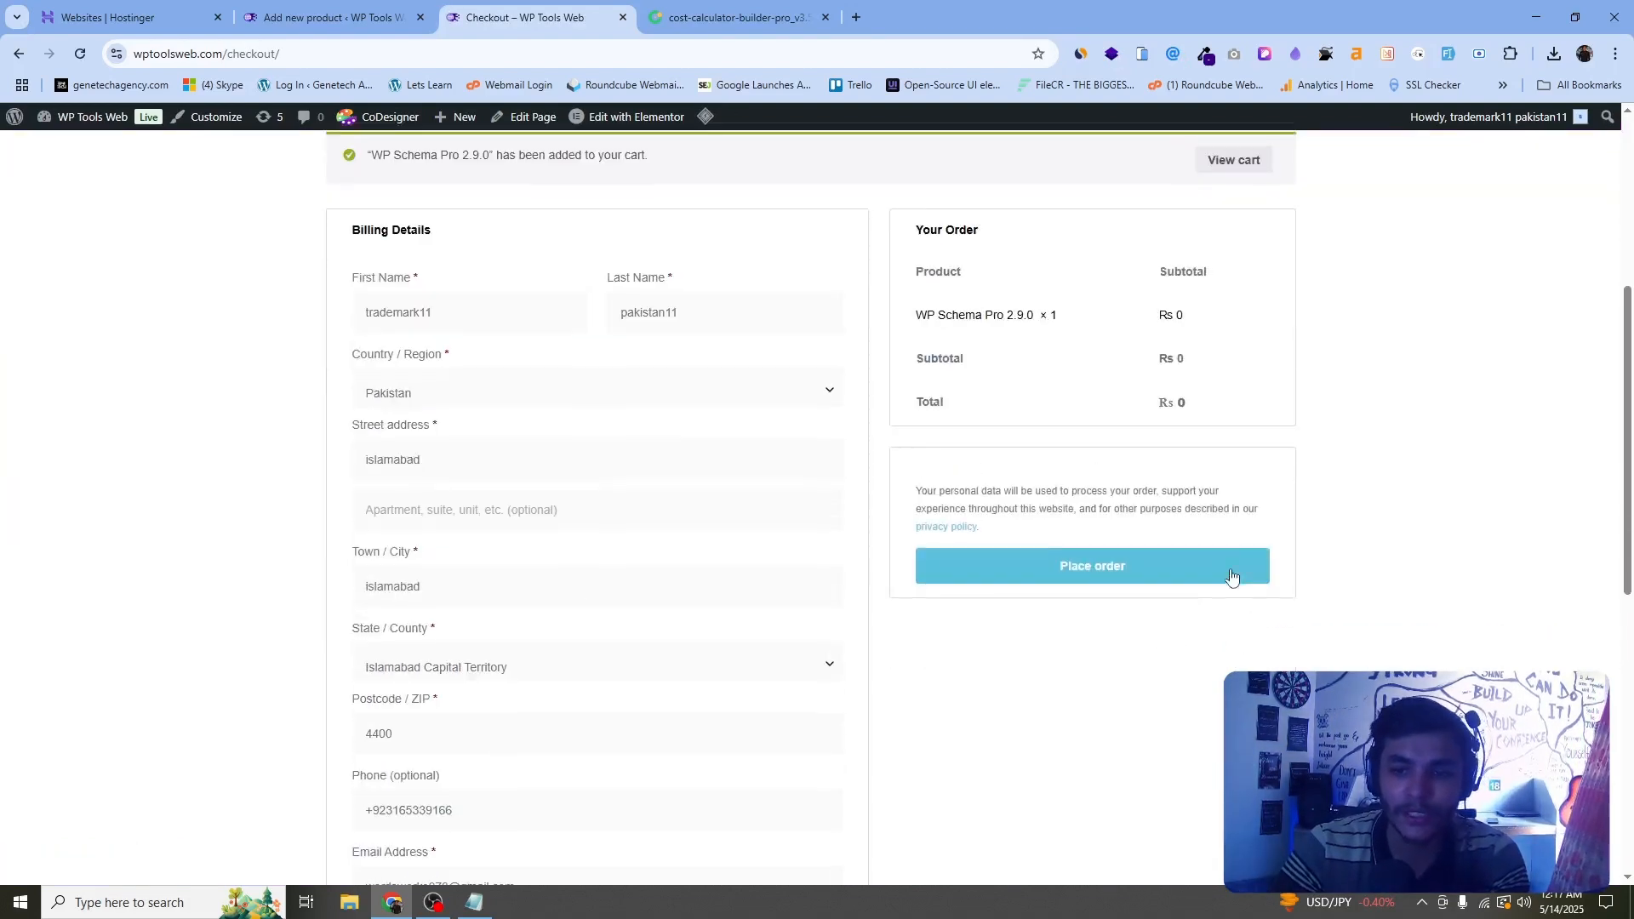
pyautogui.scroll(2, 1124, 392)
pyautogui.click(1111, 307)
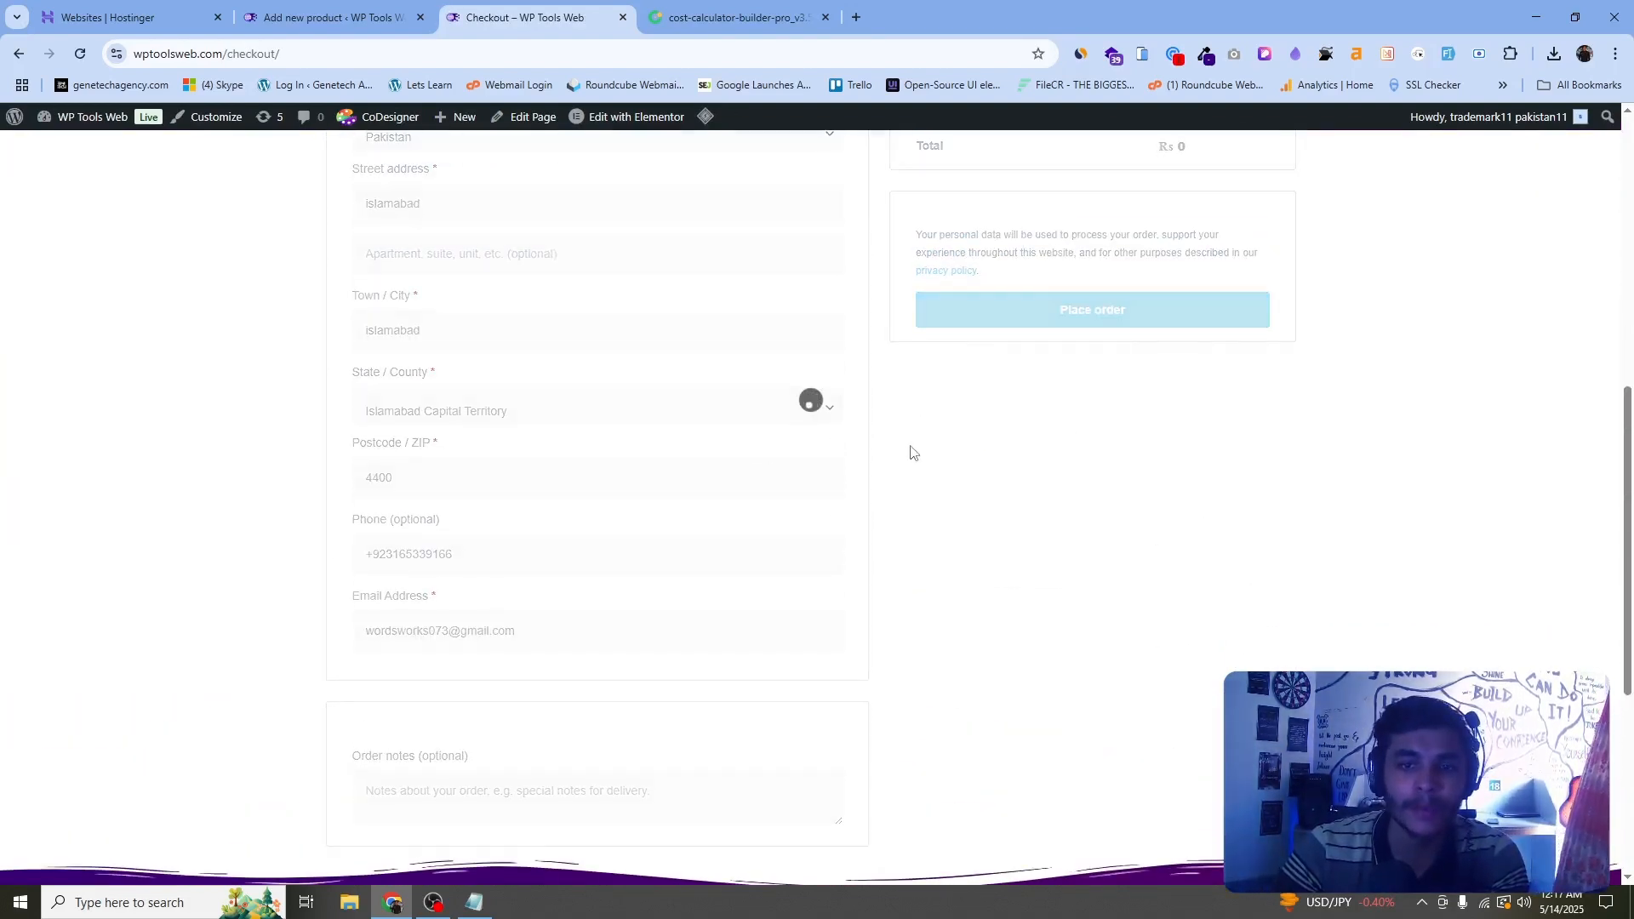
# - Download the WP Schema Pro file from the order's Downloads section and check it in the browser's download history
pyautogui.scroll(-3, 564, 350)
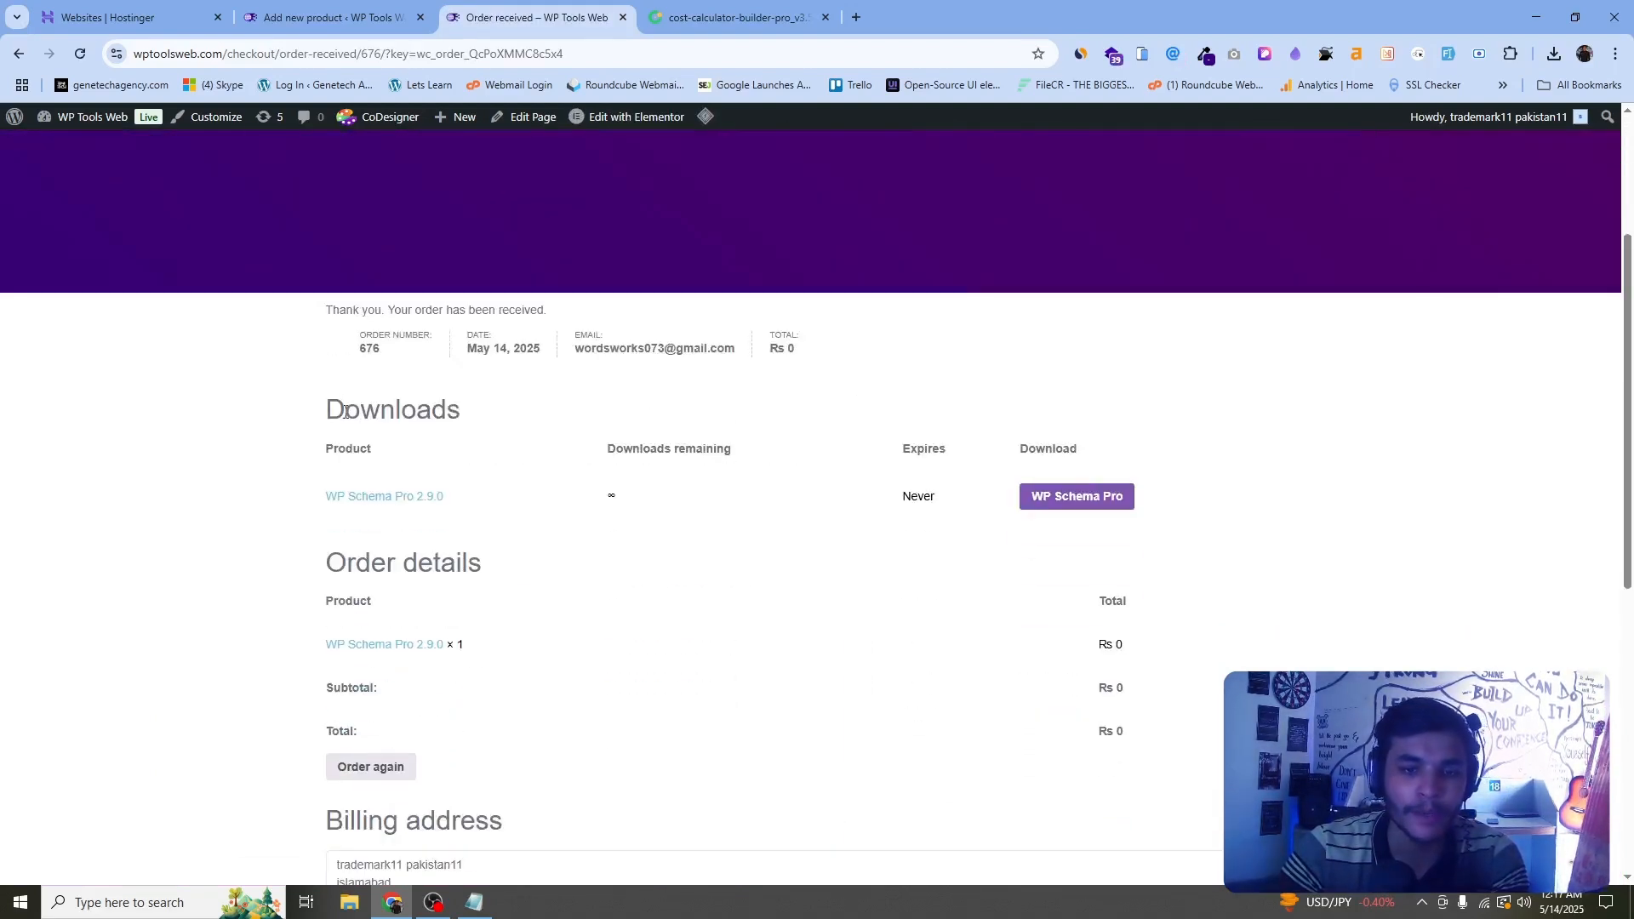
pyautogui.moveTo(324, 451); pyautogui.dragTo(1104, 446)
pyautogui.click(1120, 438)
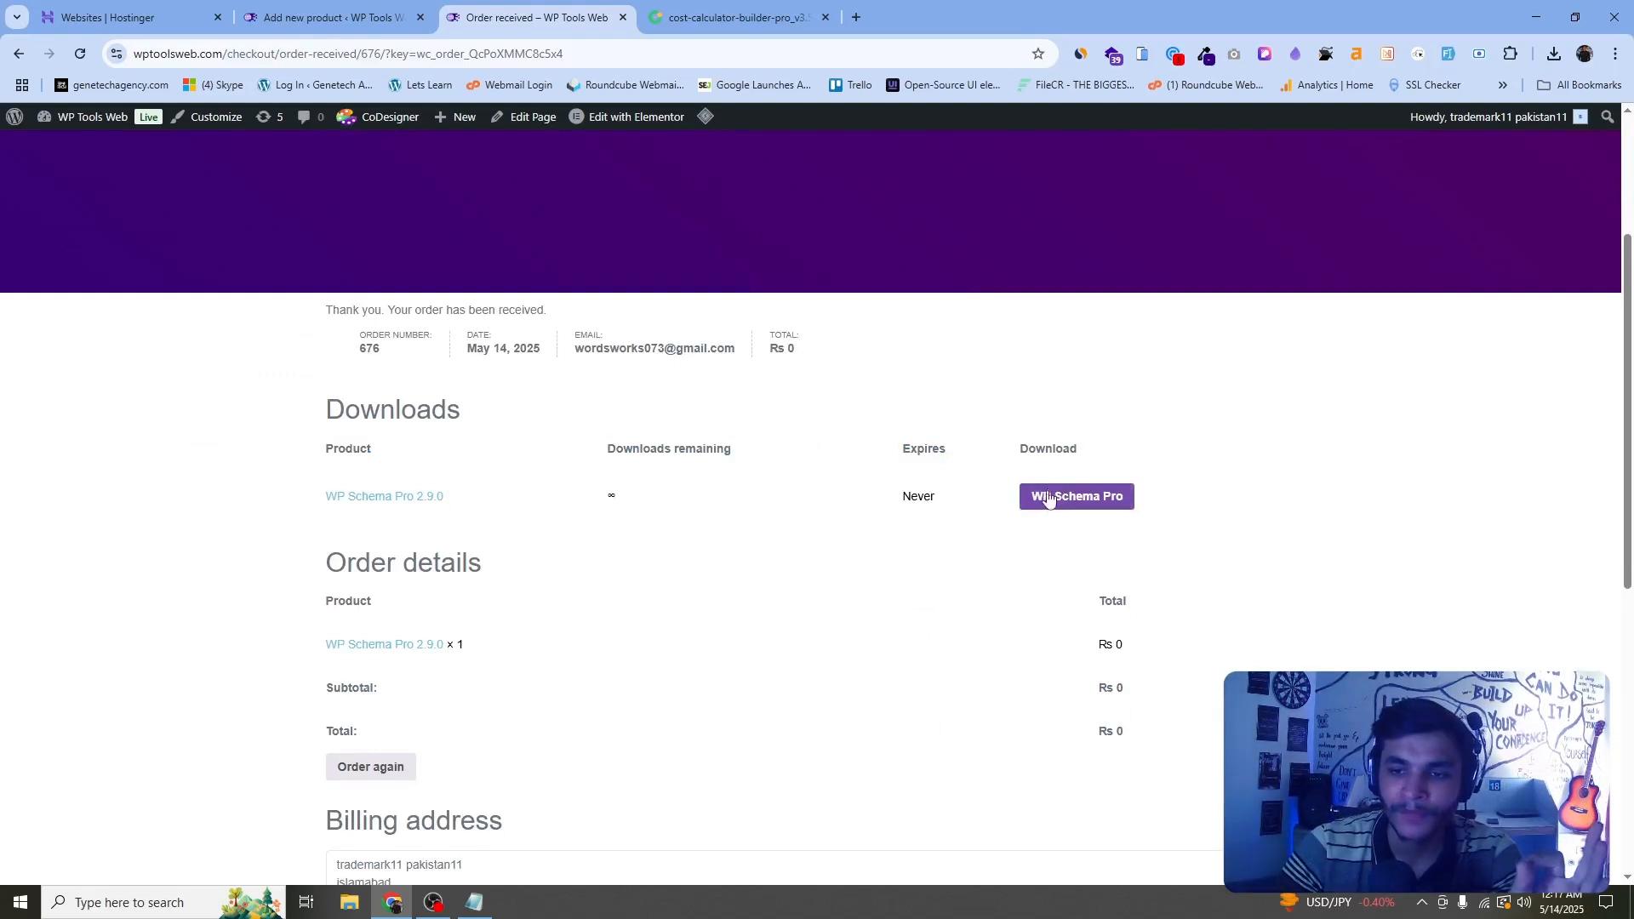
pyautogui.click(1074, 502)
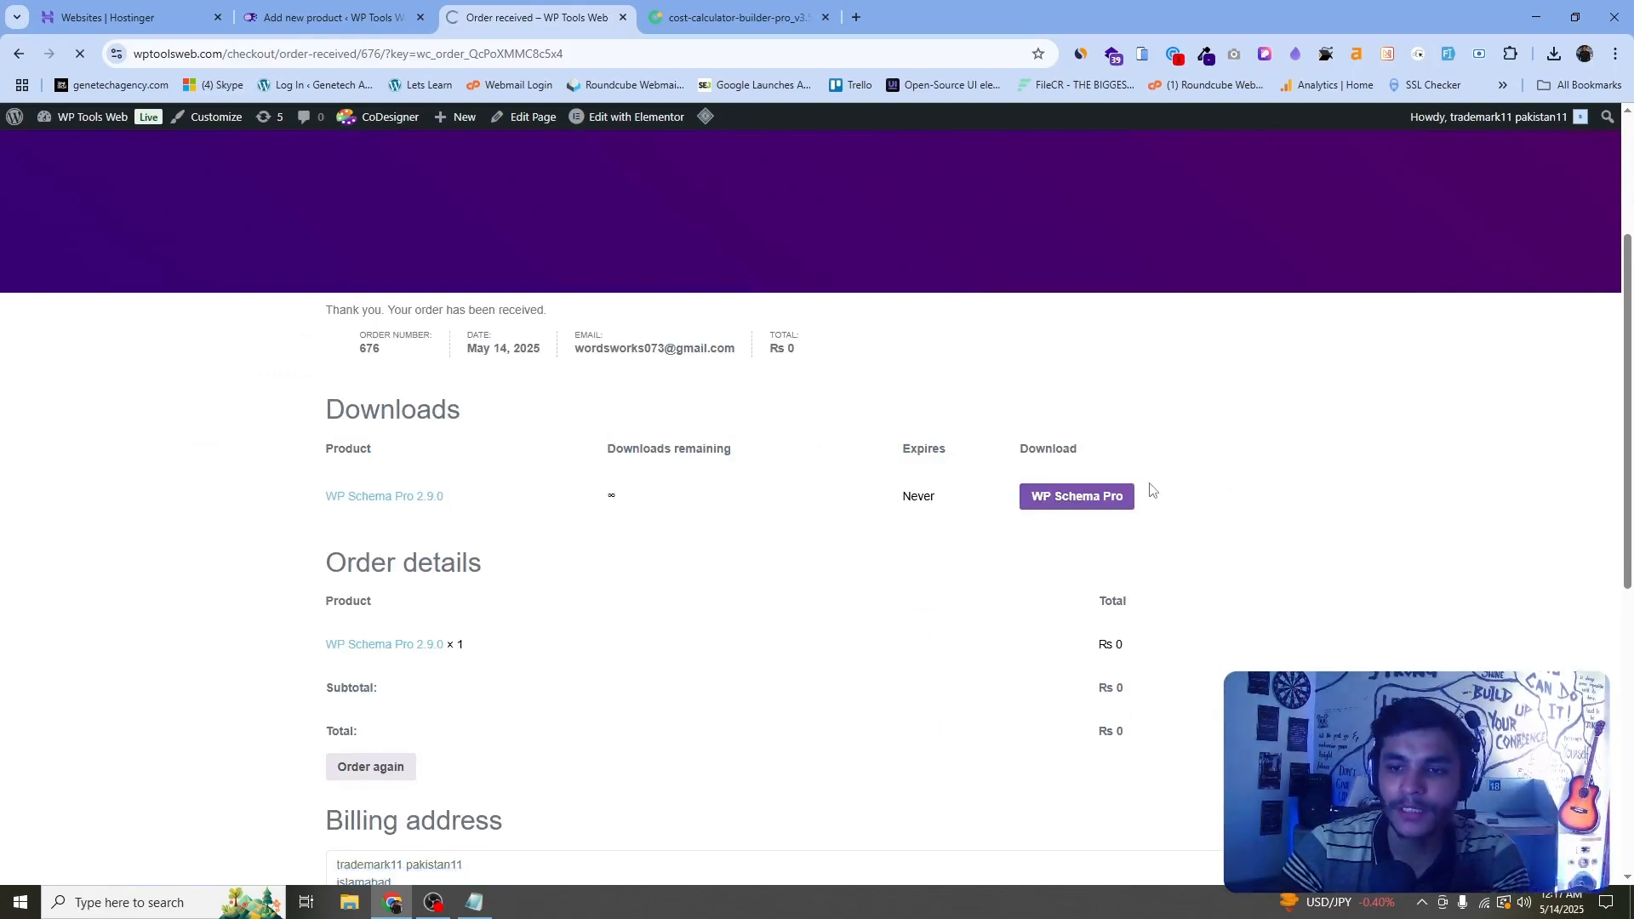
pyautogui.click(1551, 56)
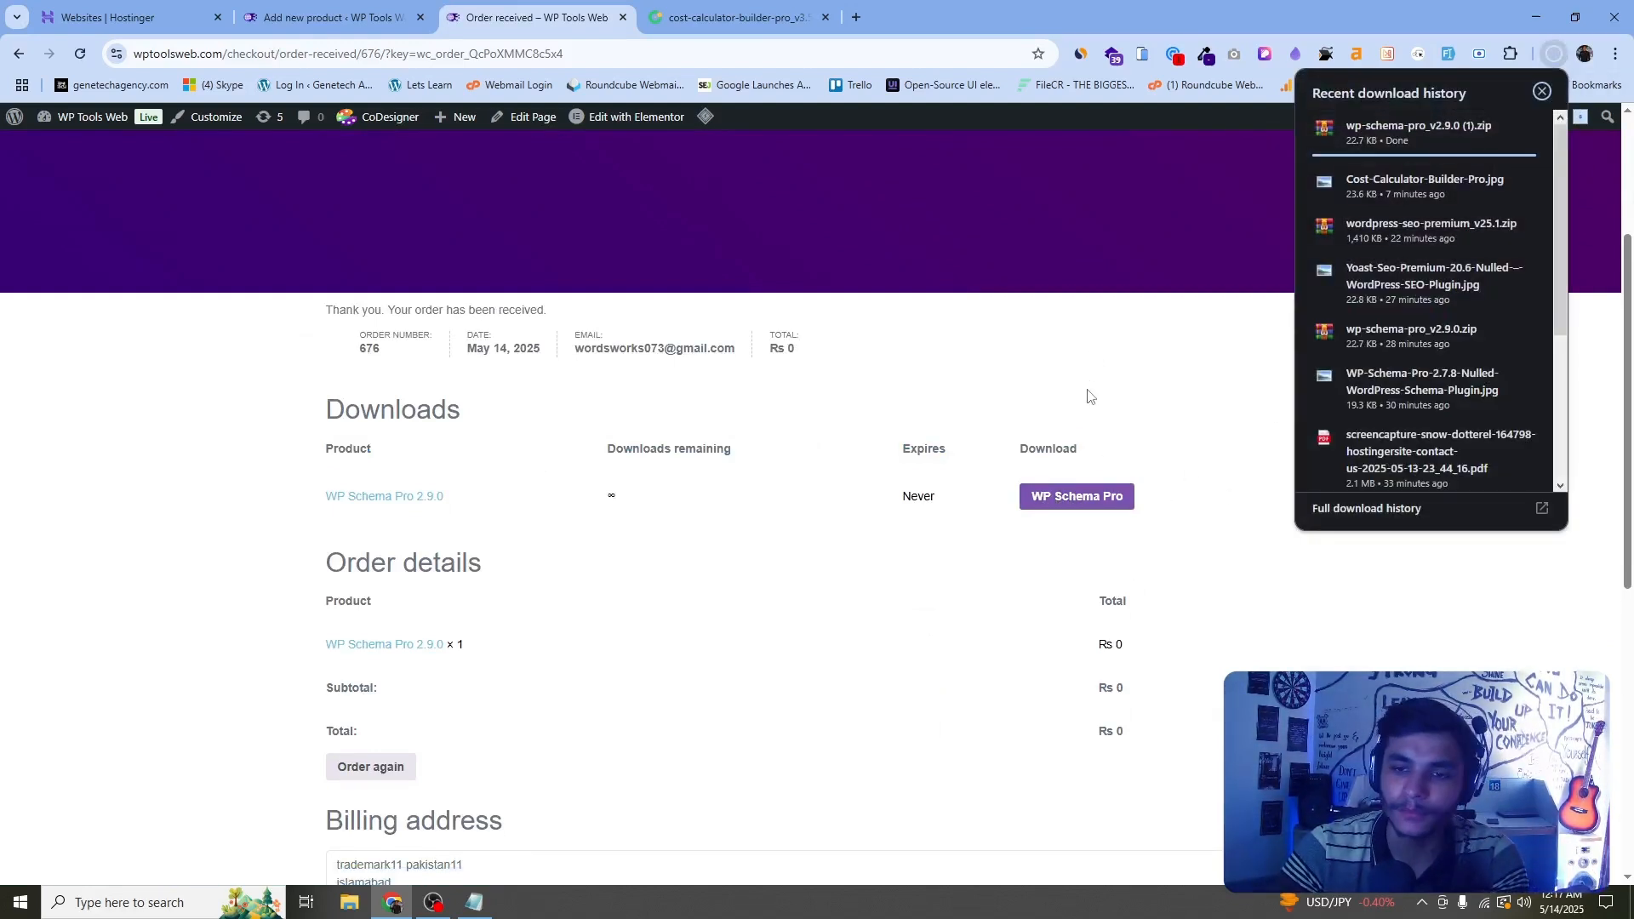
# - Return to the new product being edited and set its regular price to 0
pyautogui.click(332, 17)
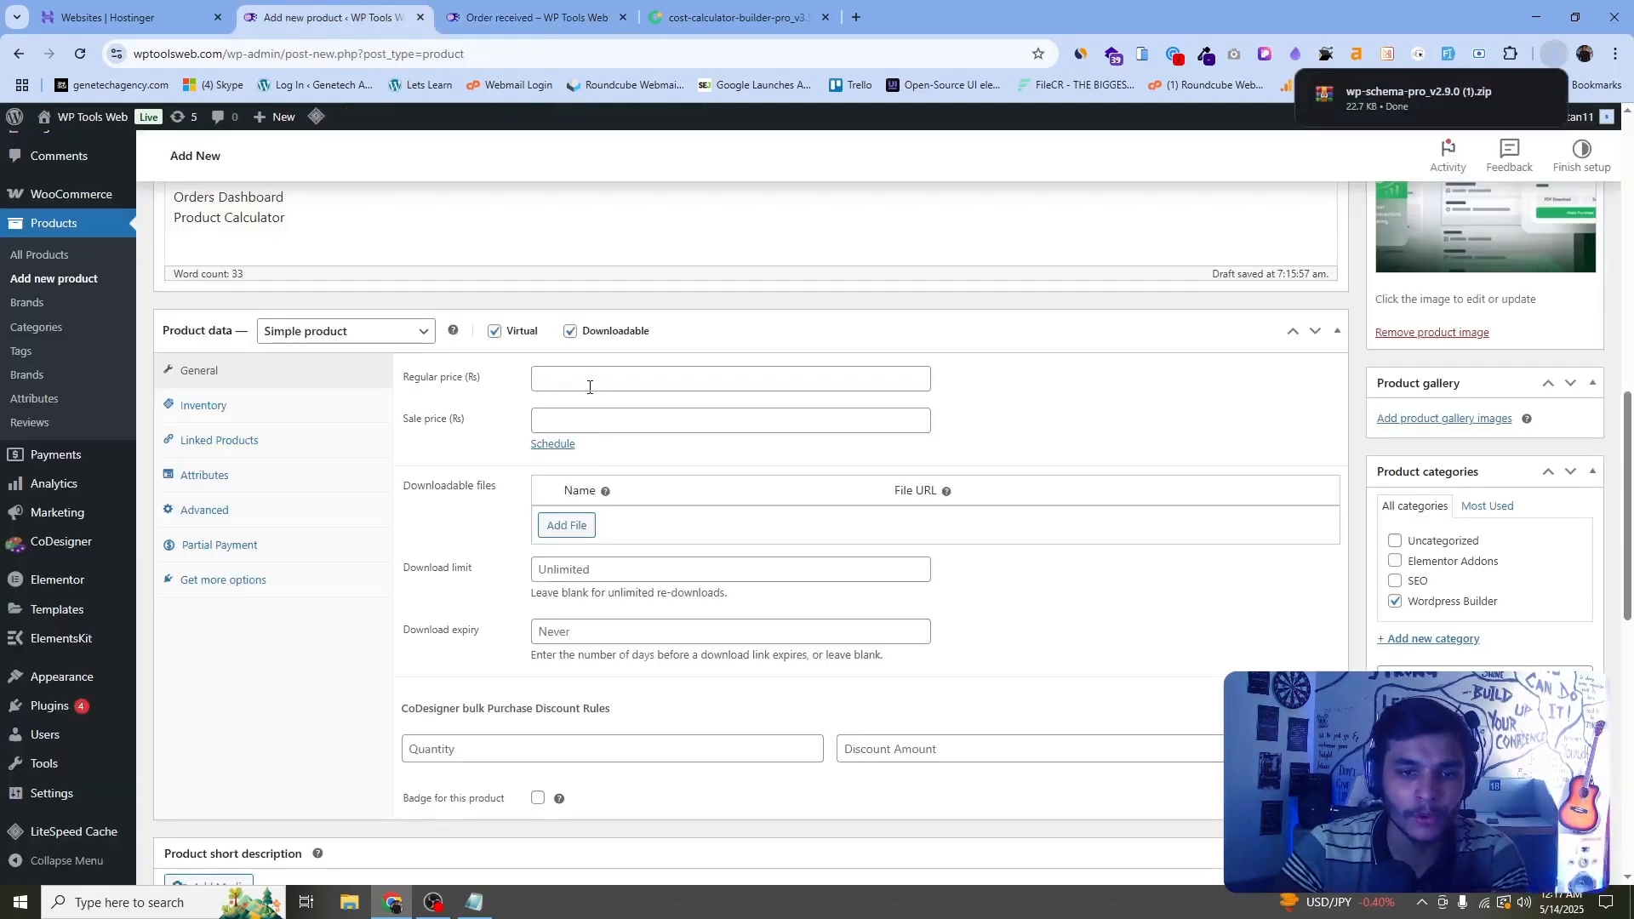
pyautogui.click(588, 381)
pyautogui.write('0')
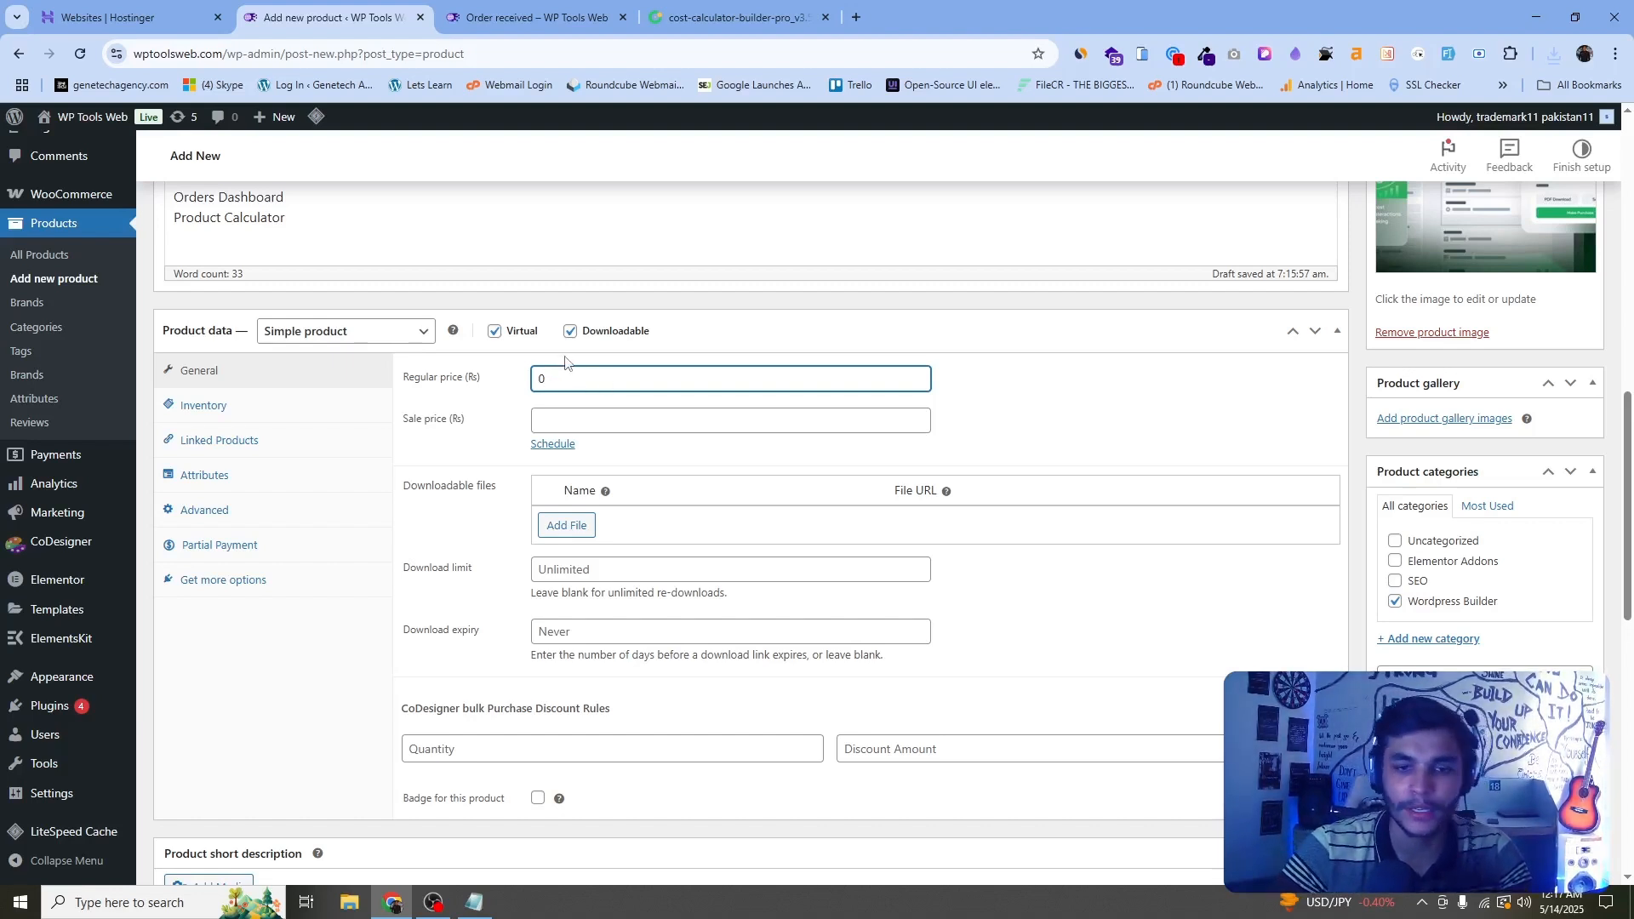
pyautogui.doubleClick(478, 492)
pyautogui.click(473, 498)
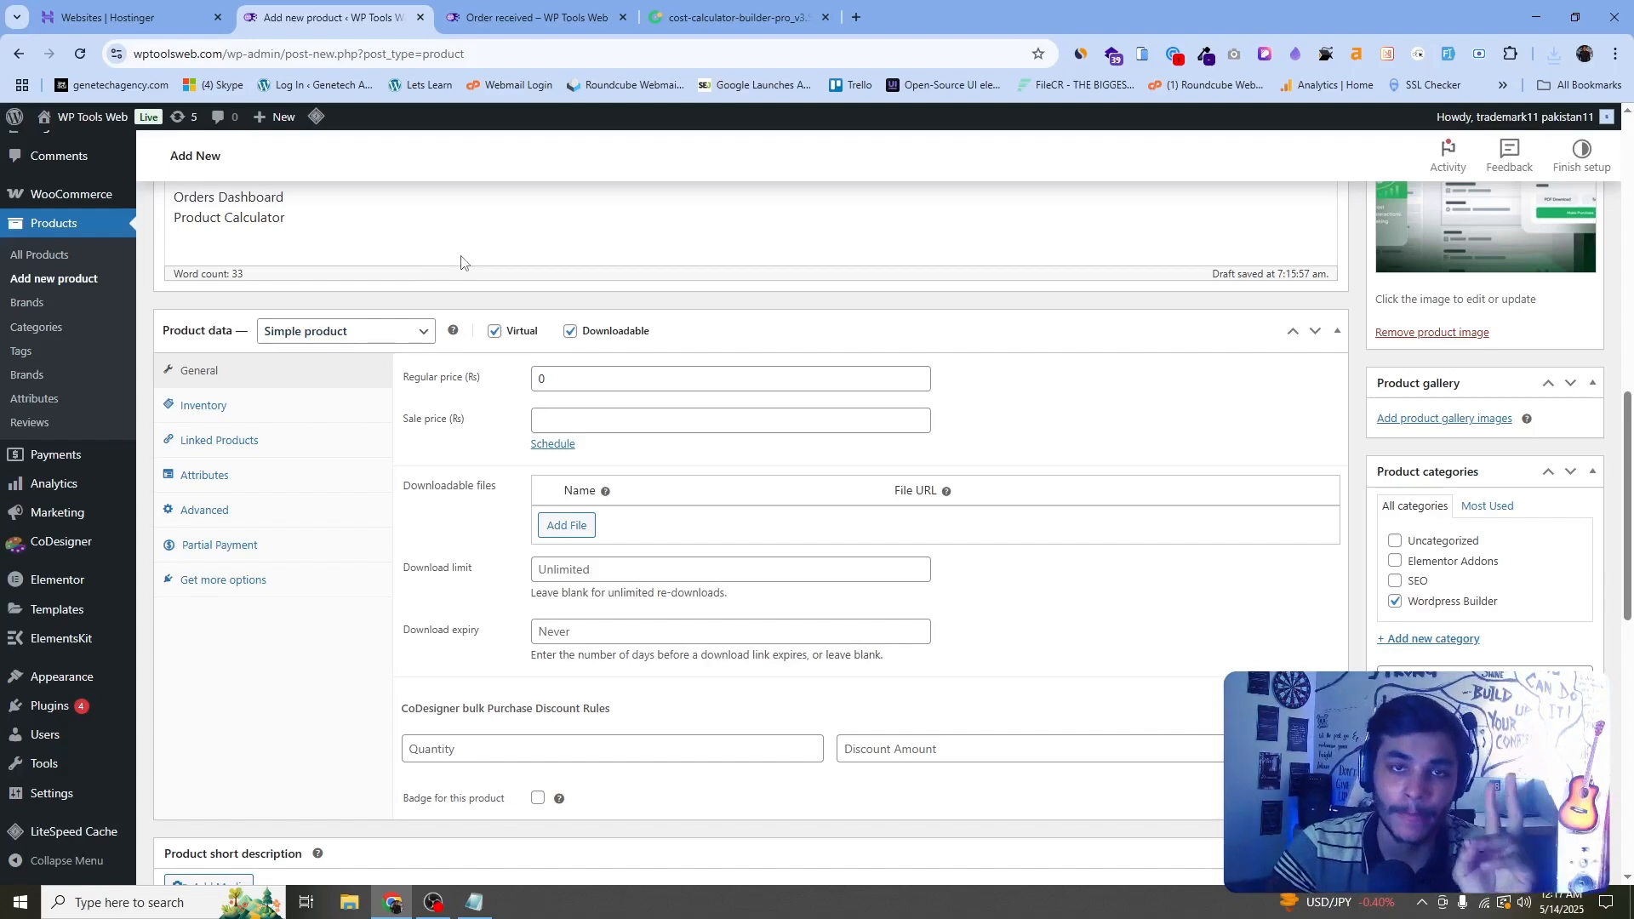
# - Open the Media Library in a new browser tab placed directly beside the product tab
pyautogui.scroll(4, 77, 213)
pyautogui.moveTo(85, 249)
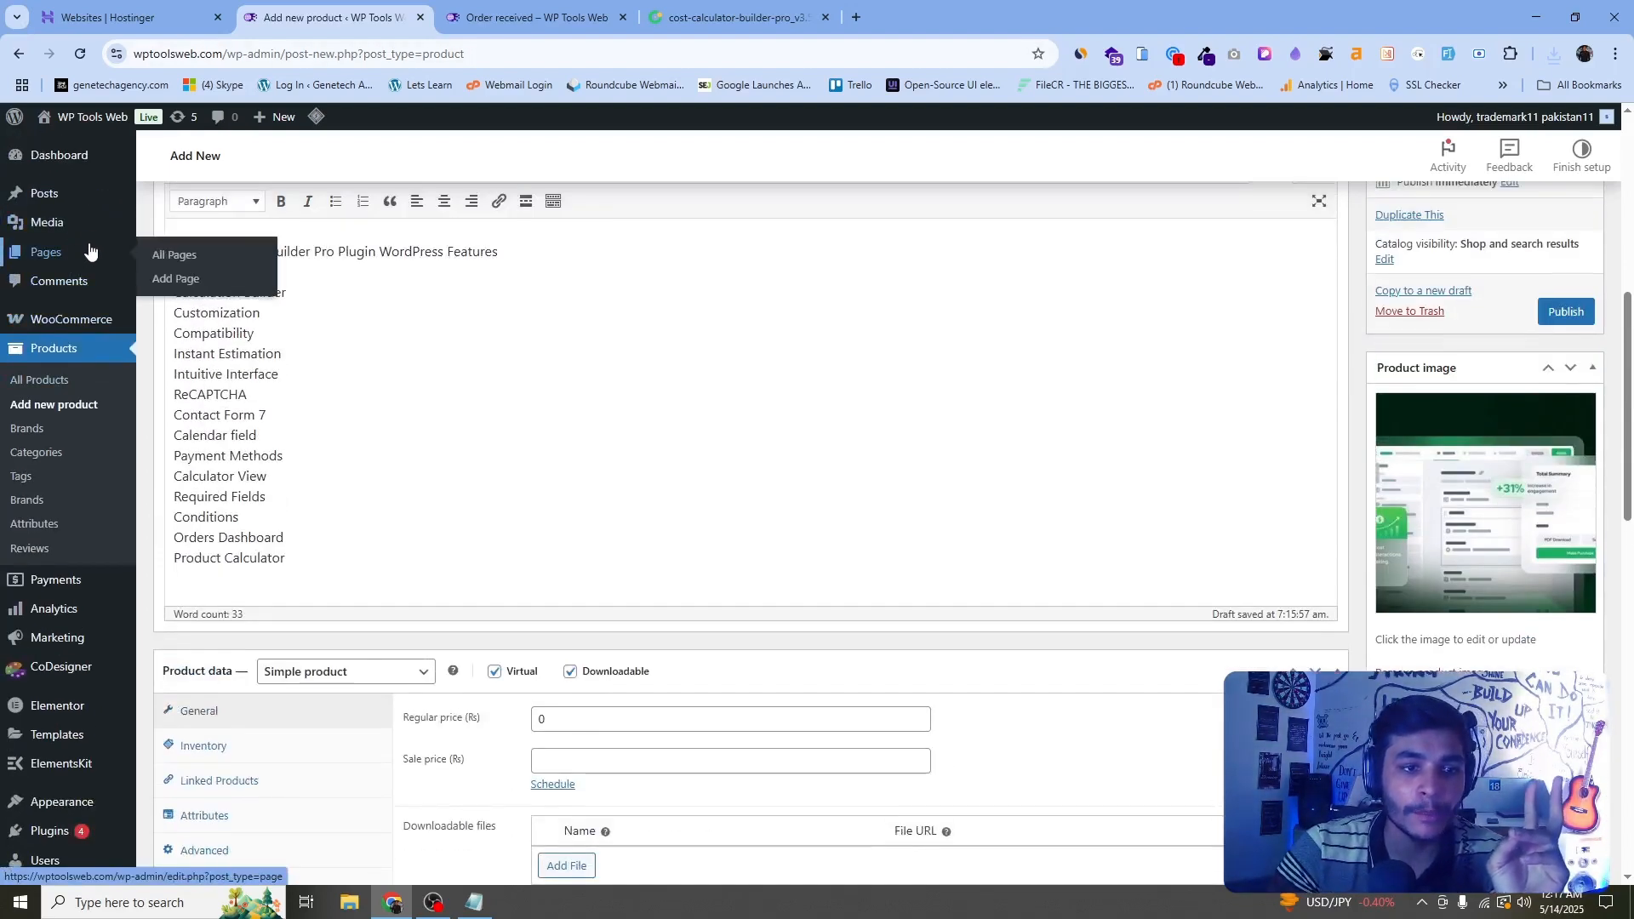
pyautogui.moveTo(128, 225)
pyautogui.rightClick(191, 226)
pyautogui.click(308, 247)
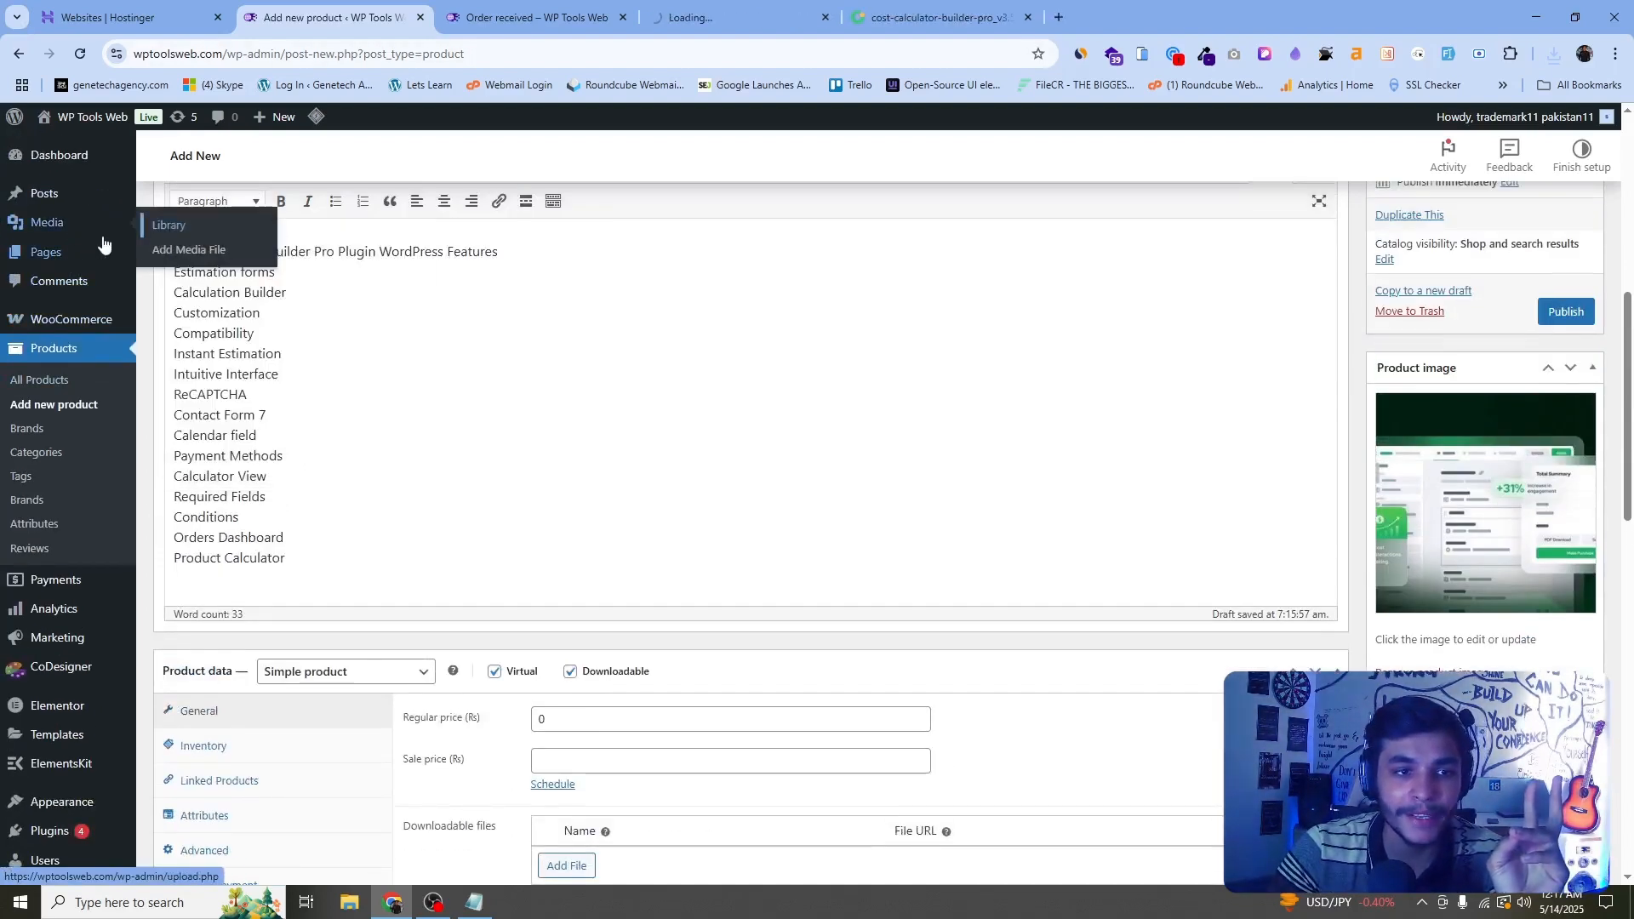
pyautogui.moveTo(699, 16); pyautogui.dragTo(533, 7)
pyautogui.scroll(-6, 512, 350)
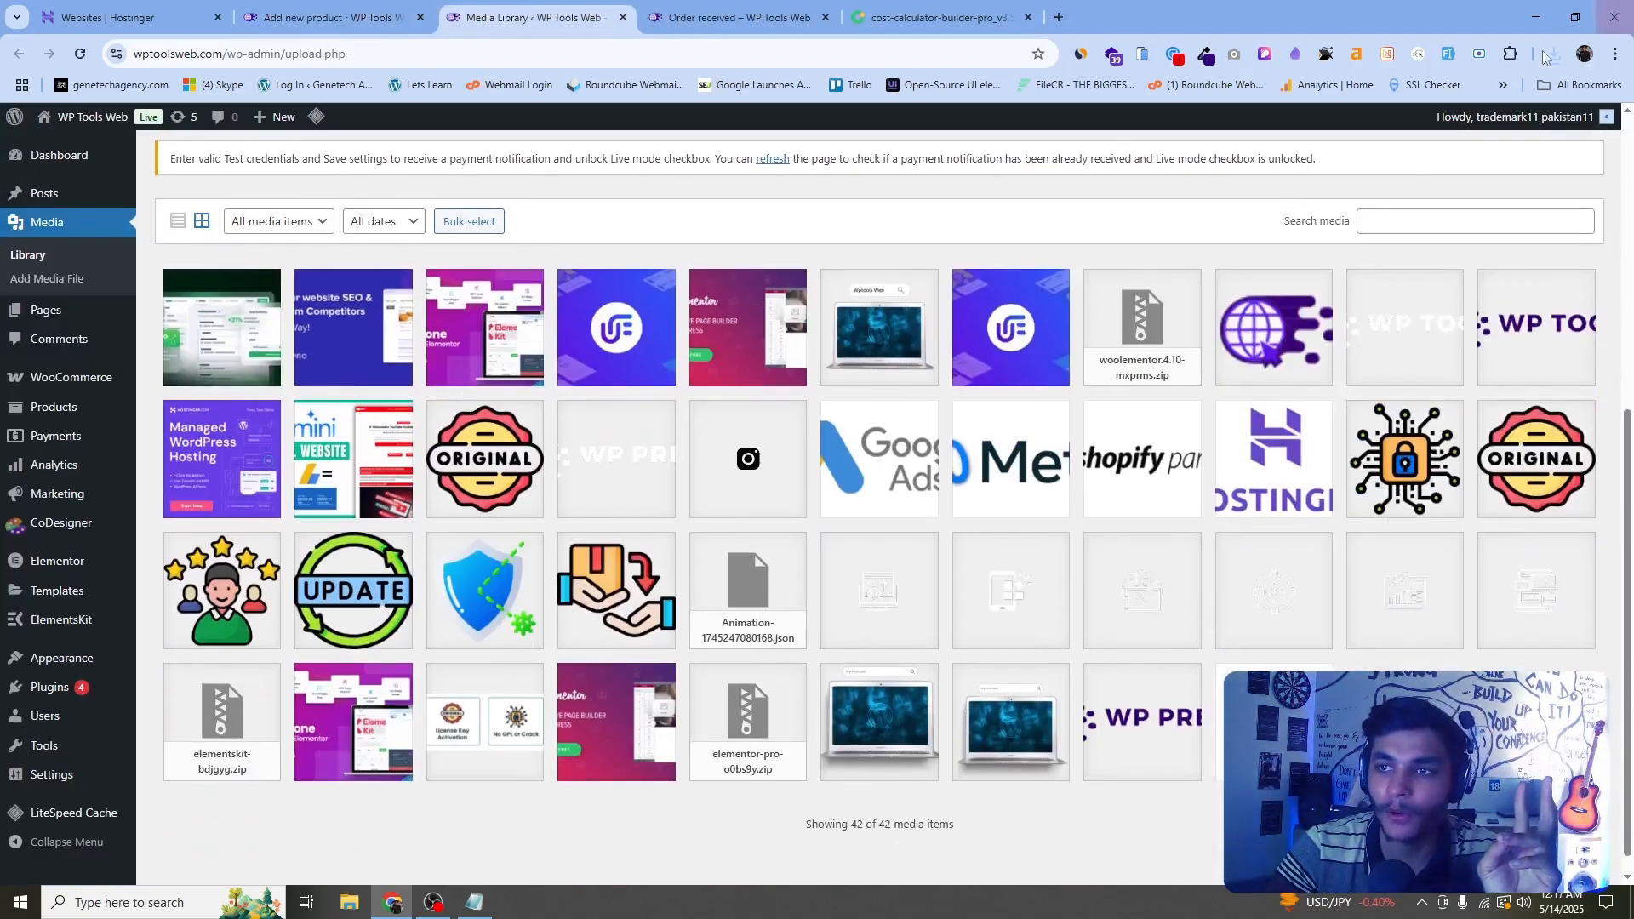
# - Download cost-calculator-builder-pro_v3.5.0.zip from OYdir with the slow download option, and follow its progress from the Media Library
pyautogui.click(1551, 55)
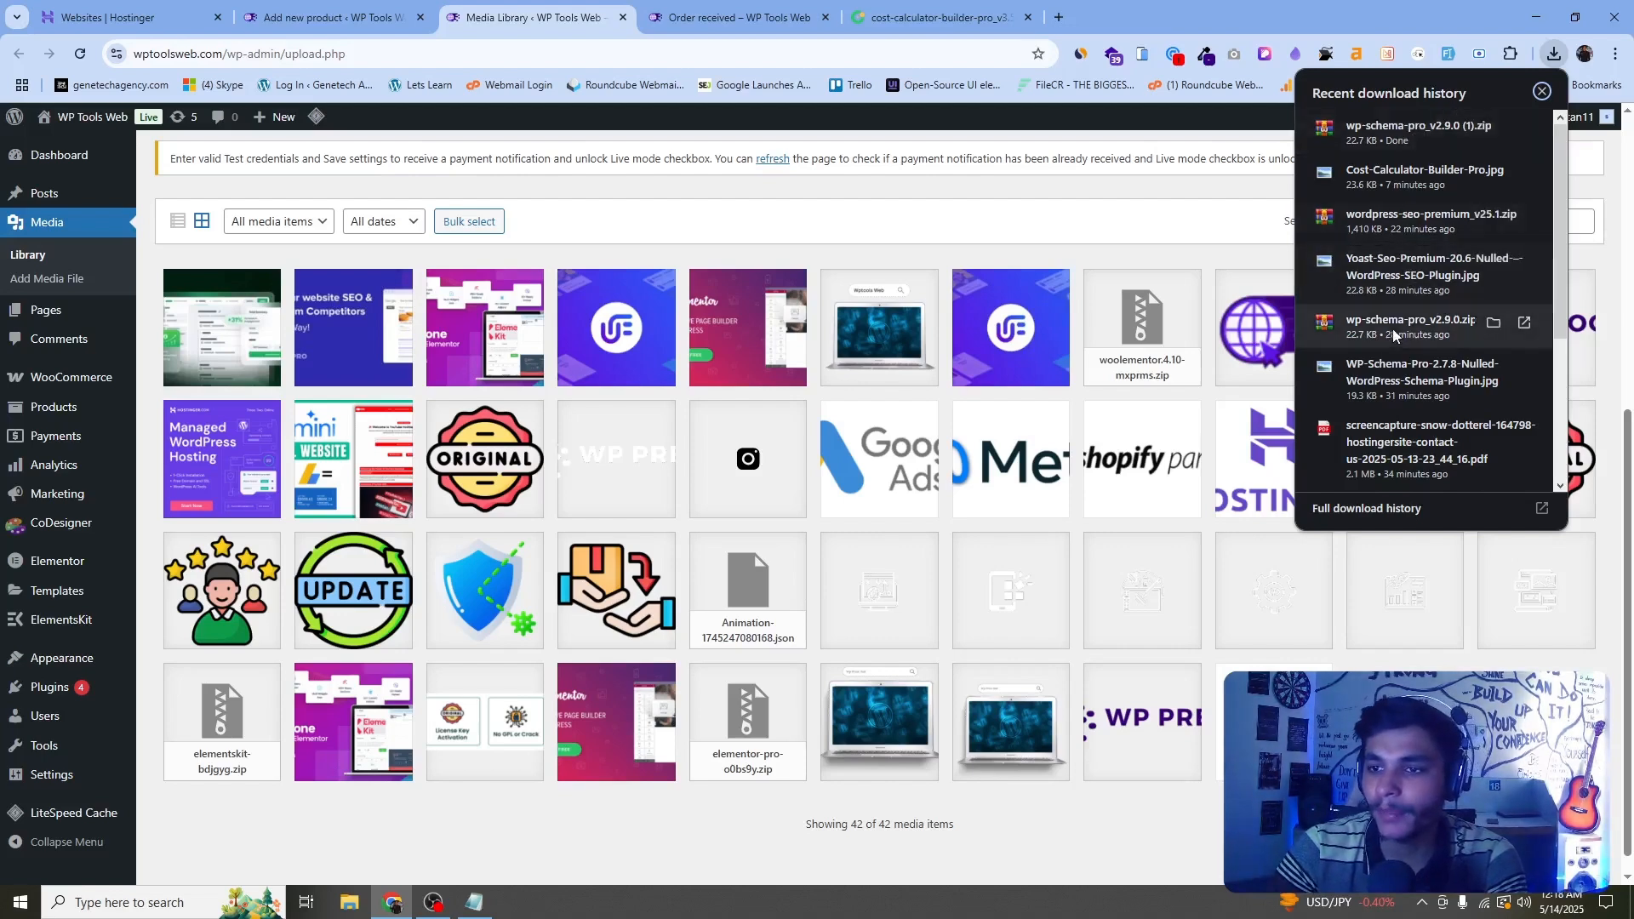
pyautogui.click(936, 17)
pyautogui.scroll(-4, 695, 510)
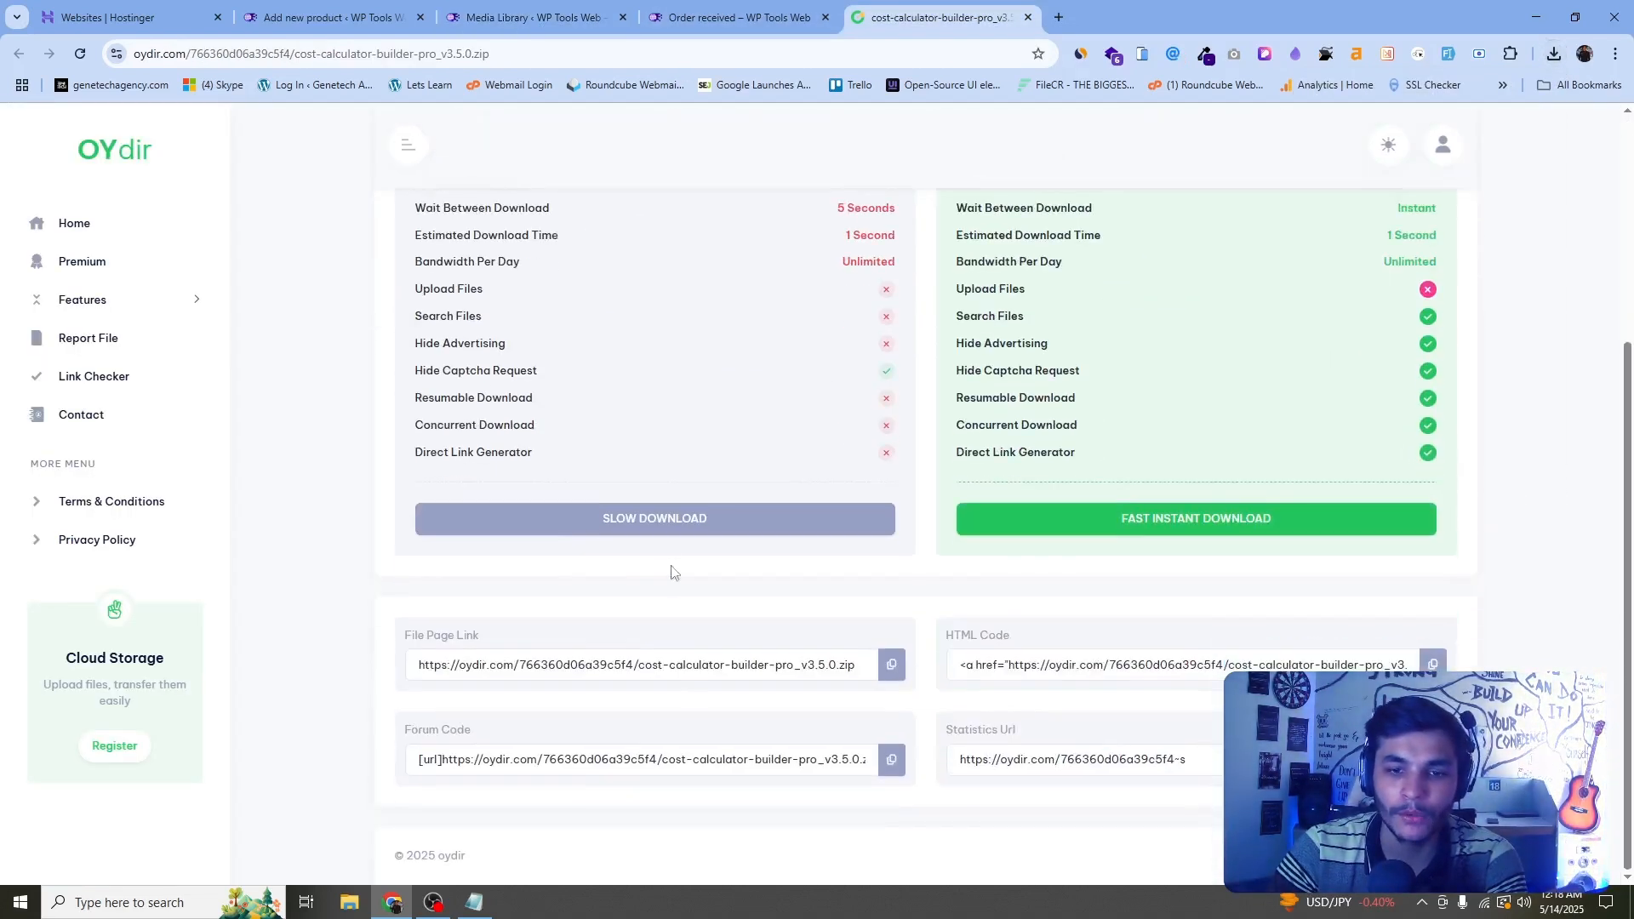
pyautogui.click(694, 529)
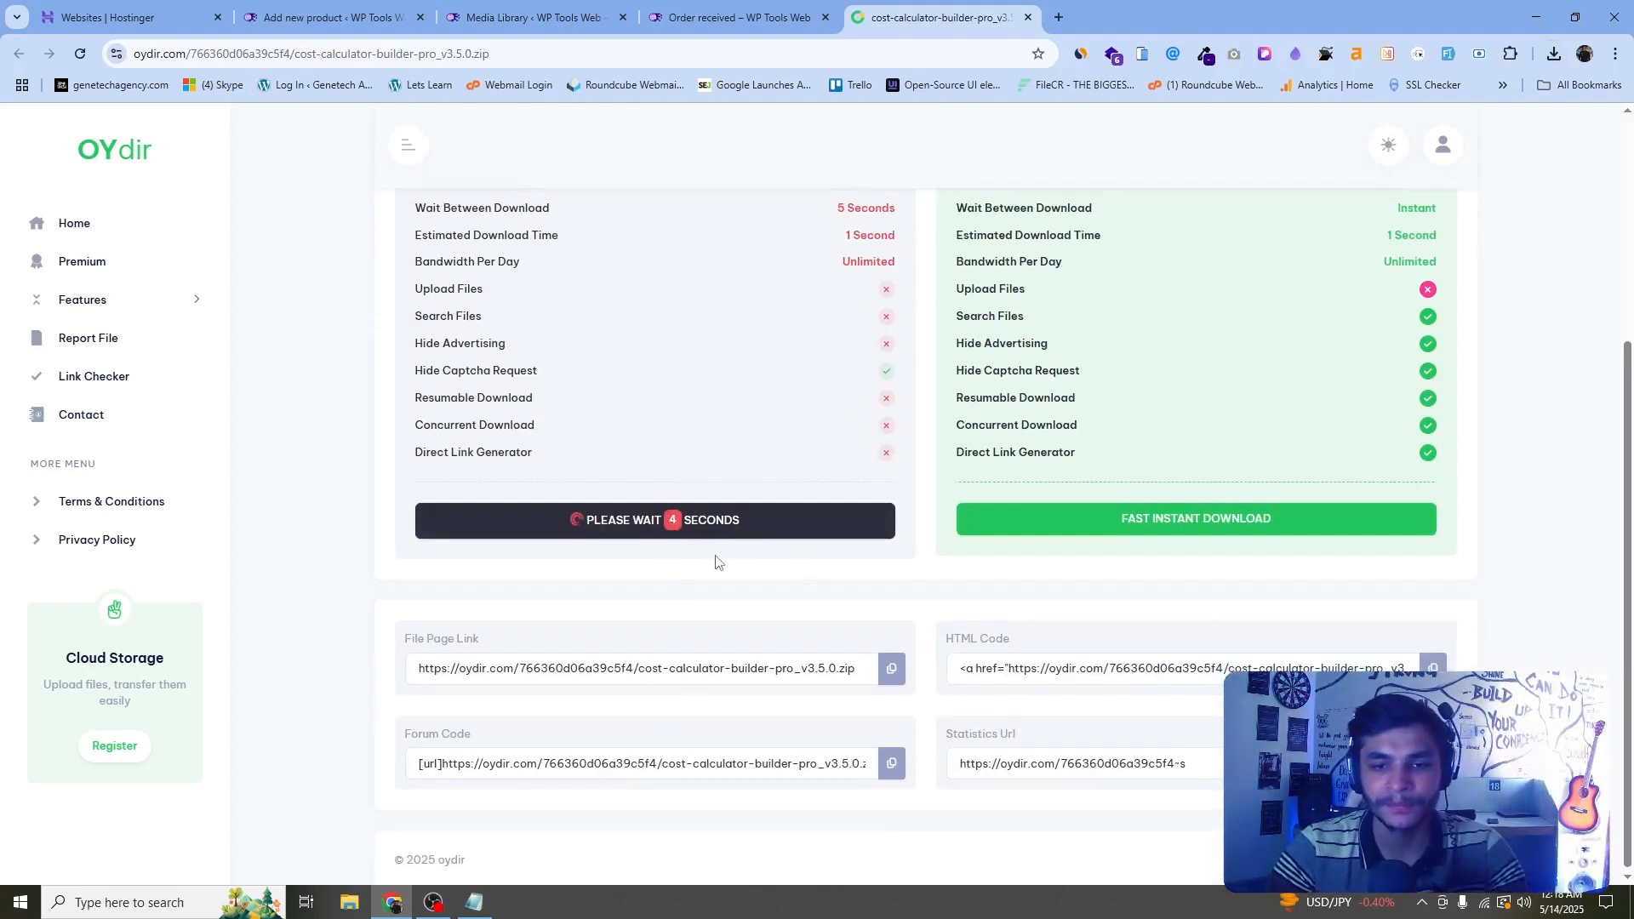
pyautogui.click(653, 528)
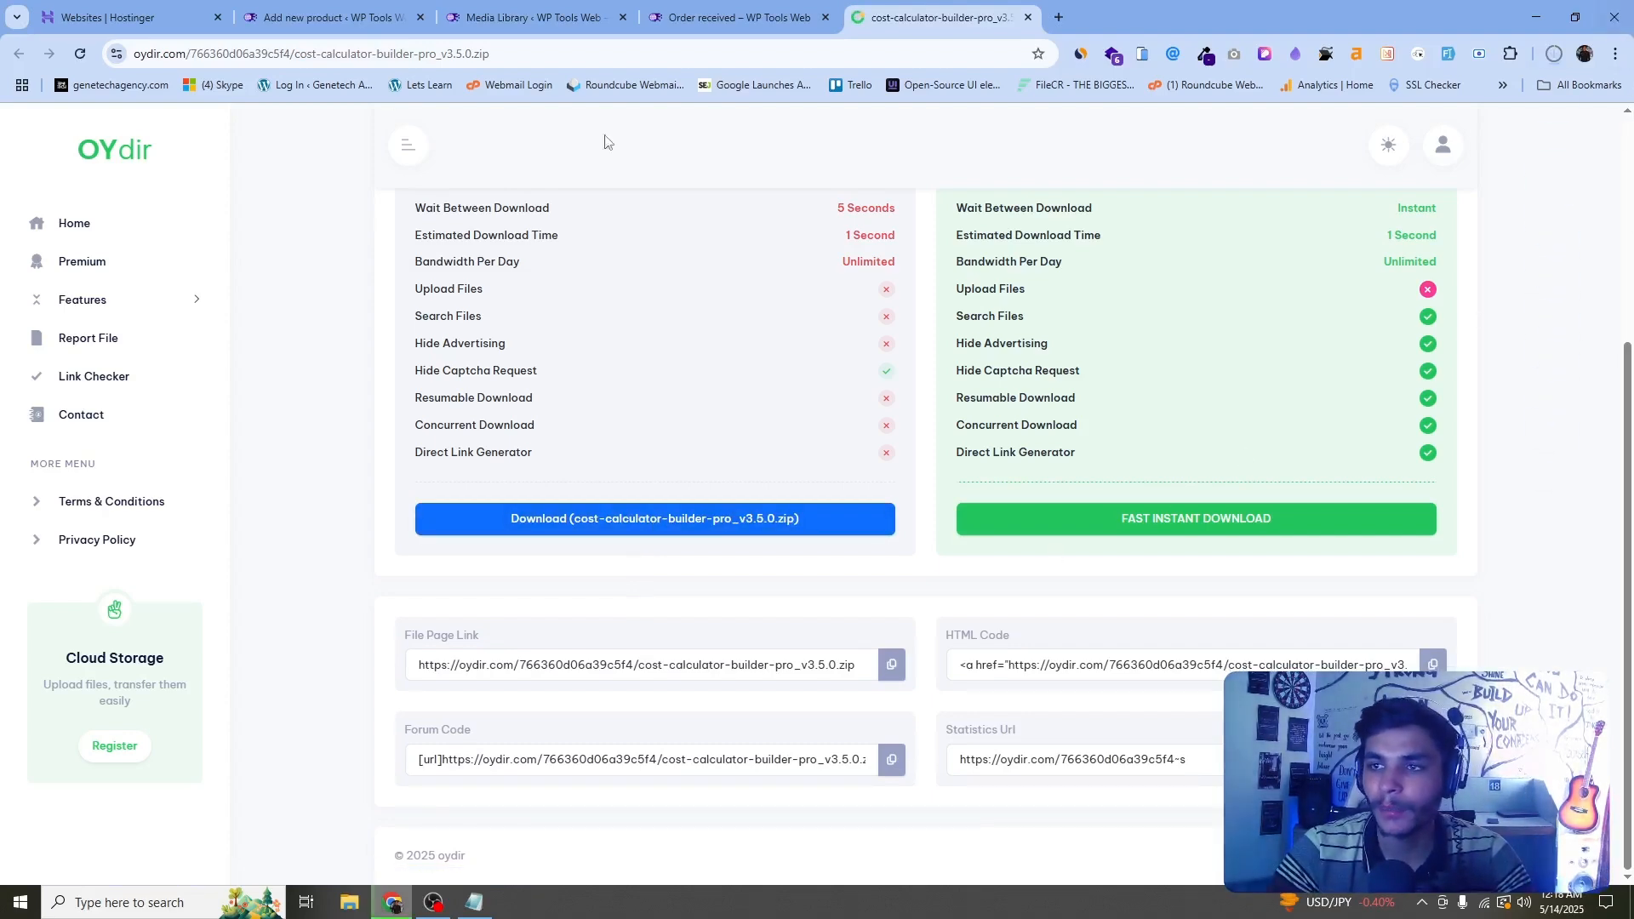
pyautogui.click(489, 7)
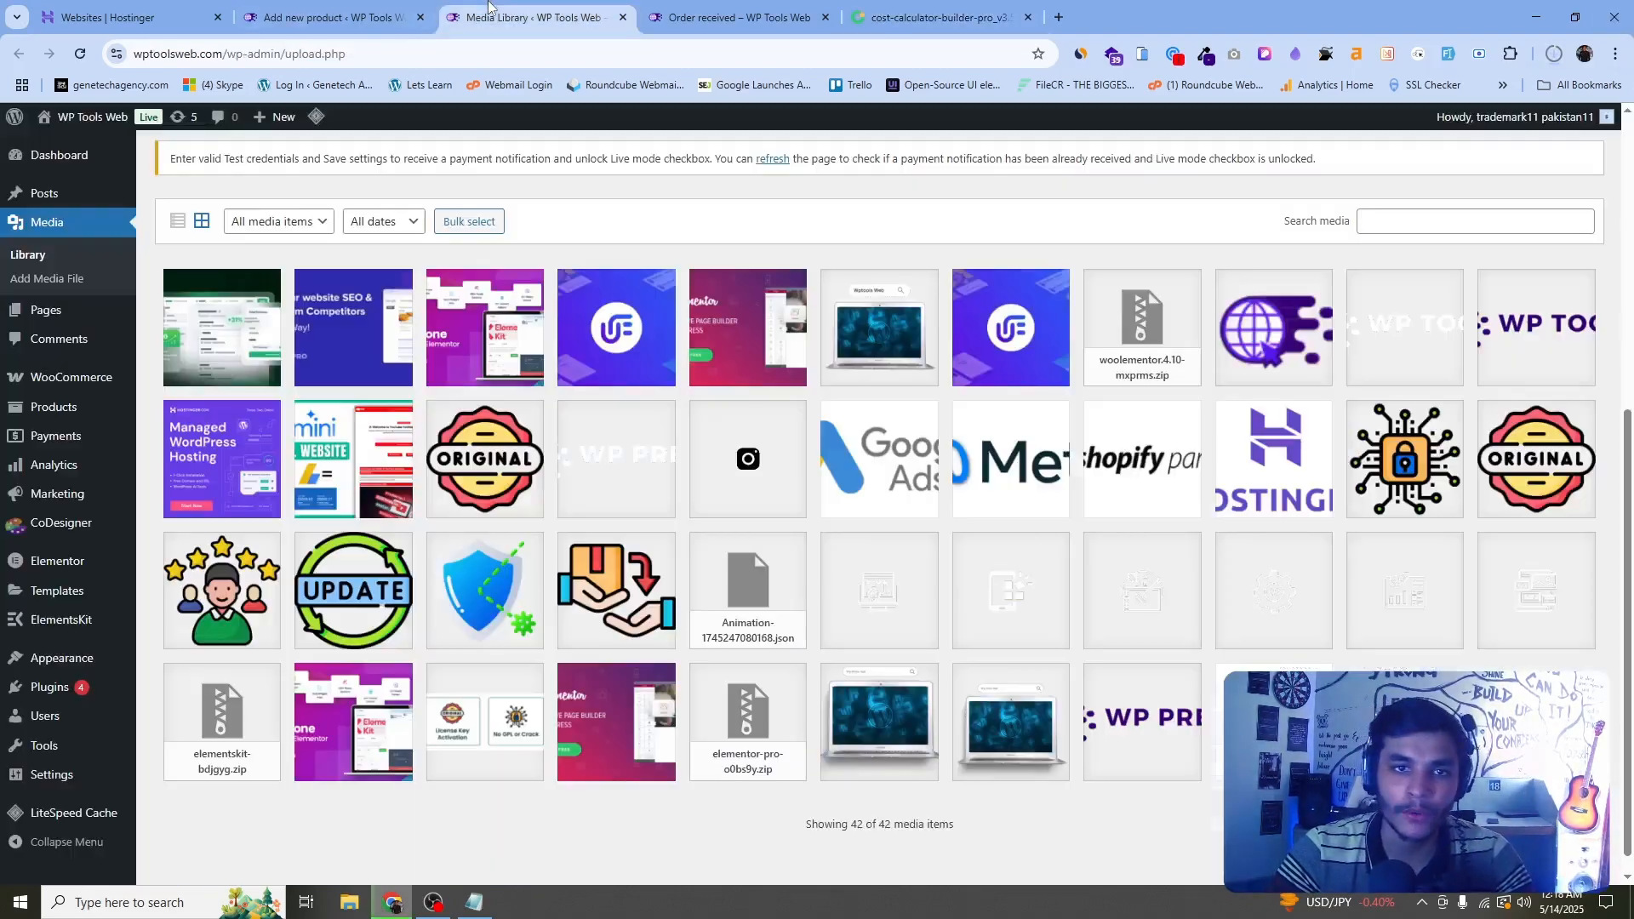
pyautogui.click(1554, 54)
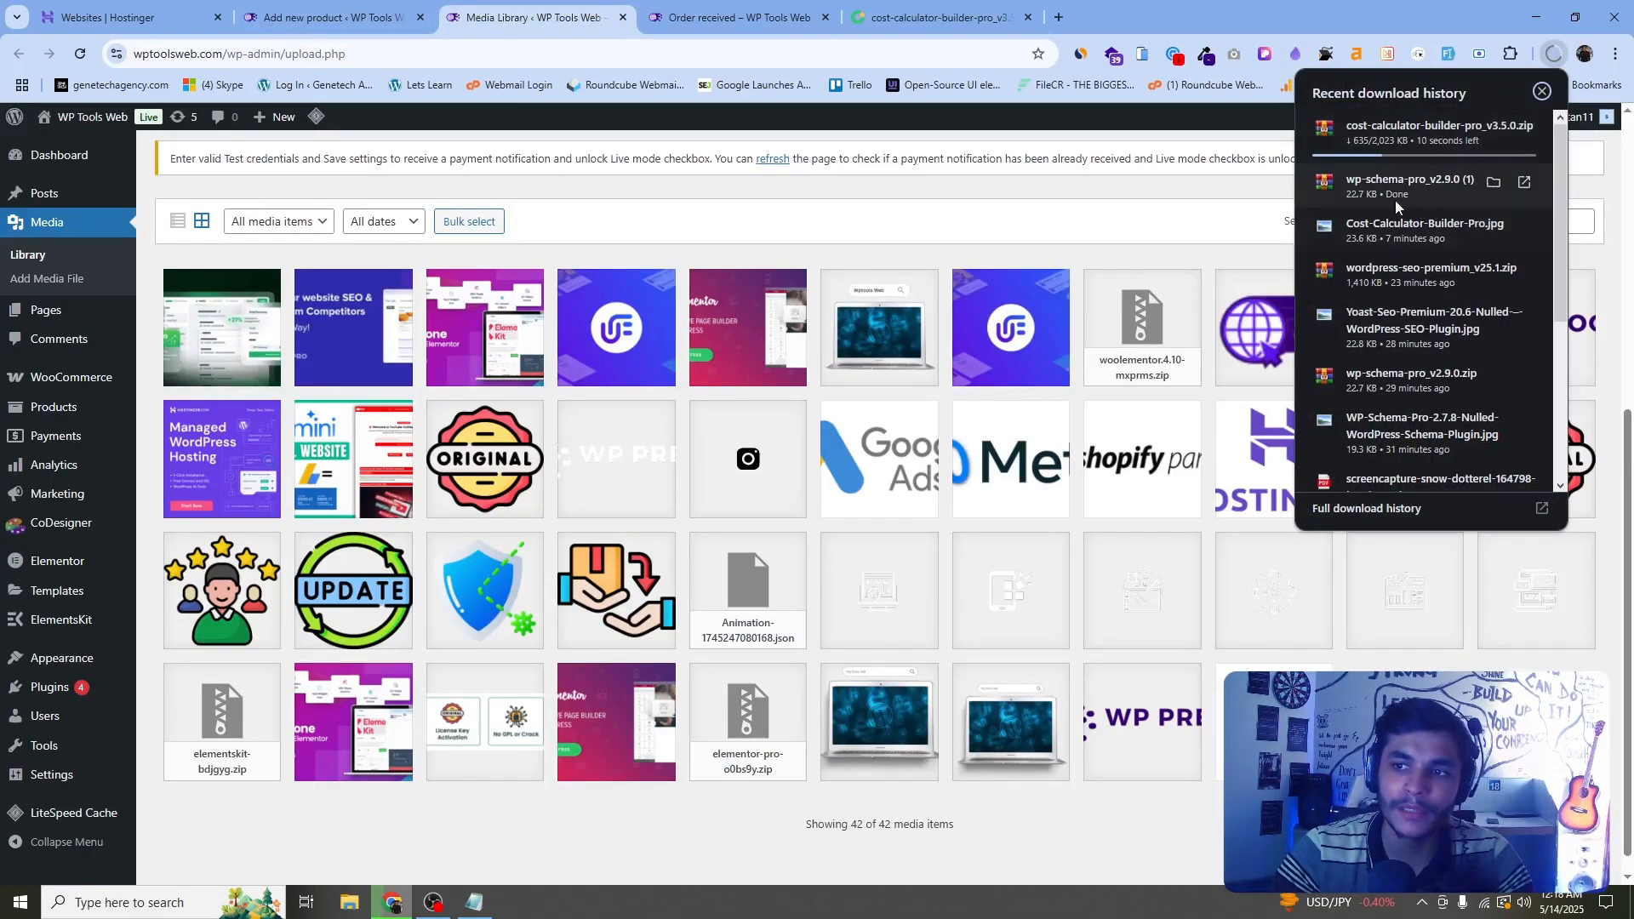
pyautogui.moveTo(1427, 281); pyautogui.dragTo(1512, 271)
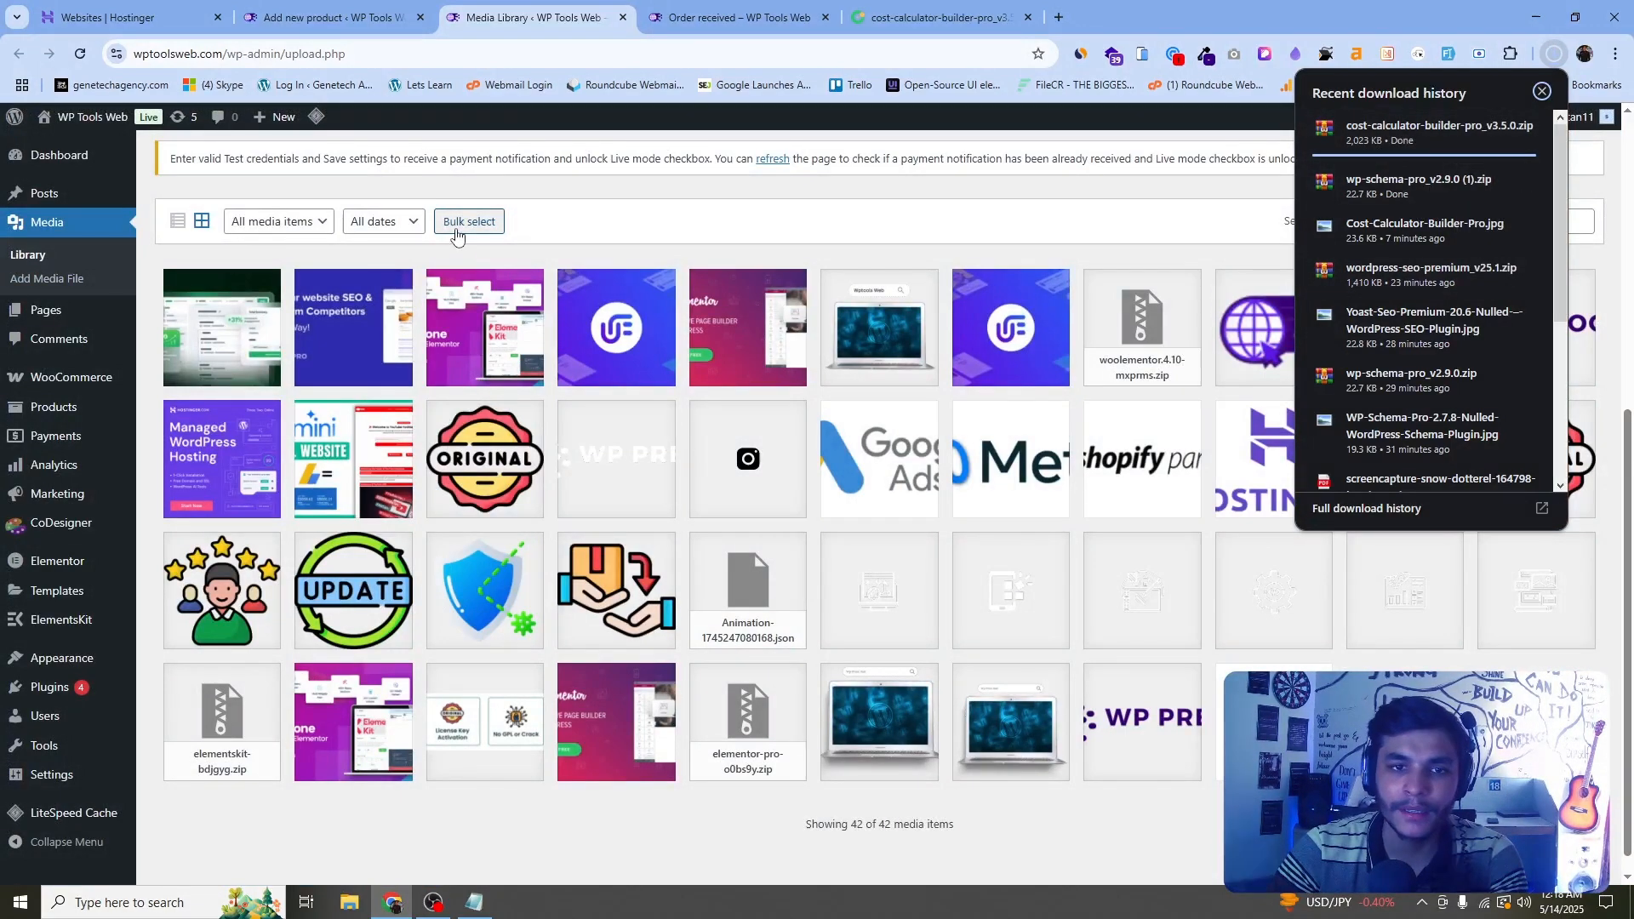
# - Upload the cost-calculator-builder-pro_v3.5.0 archive from Downloads to the Media Library
pyautogui.scroll(6, 340, 240)
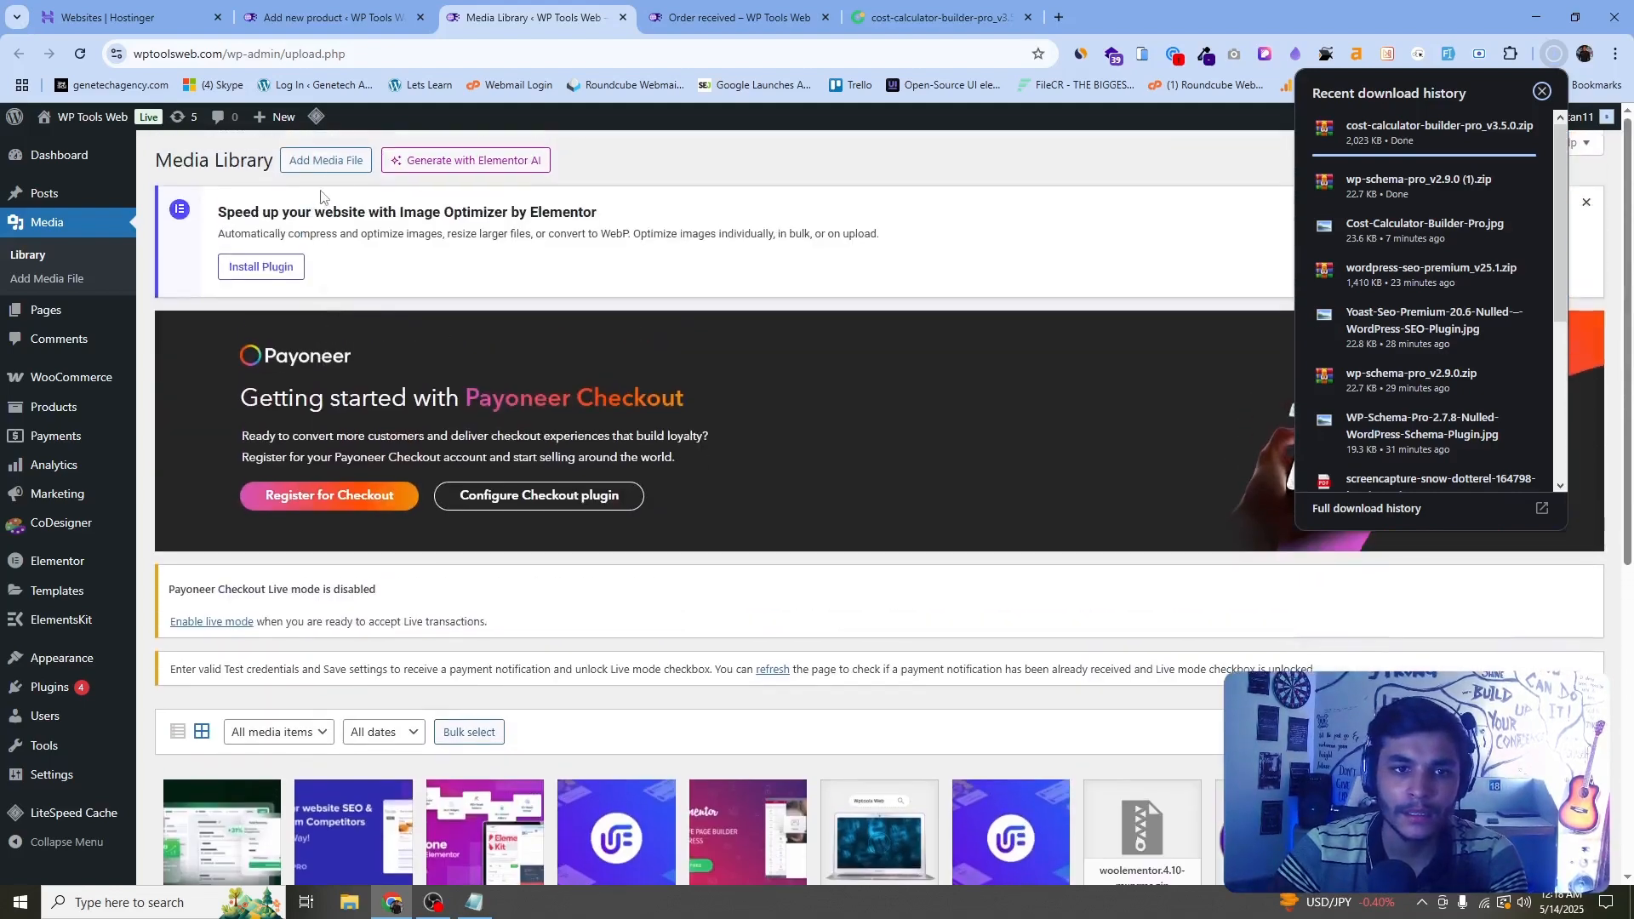
pyautogui.click(326, 161)
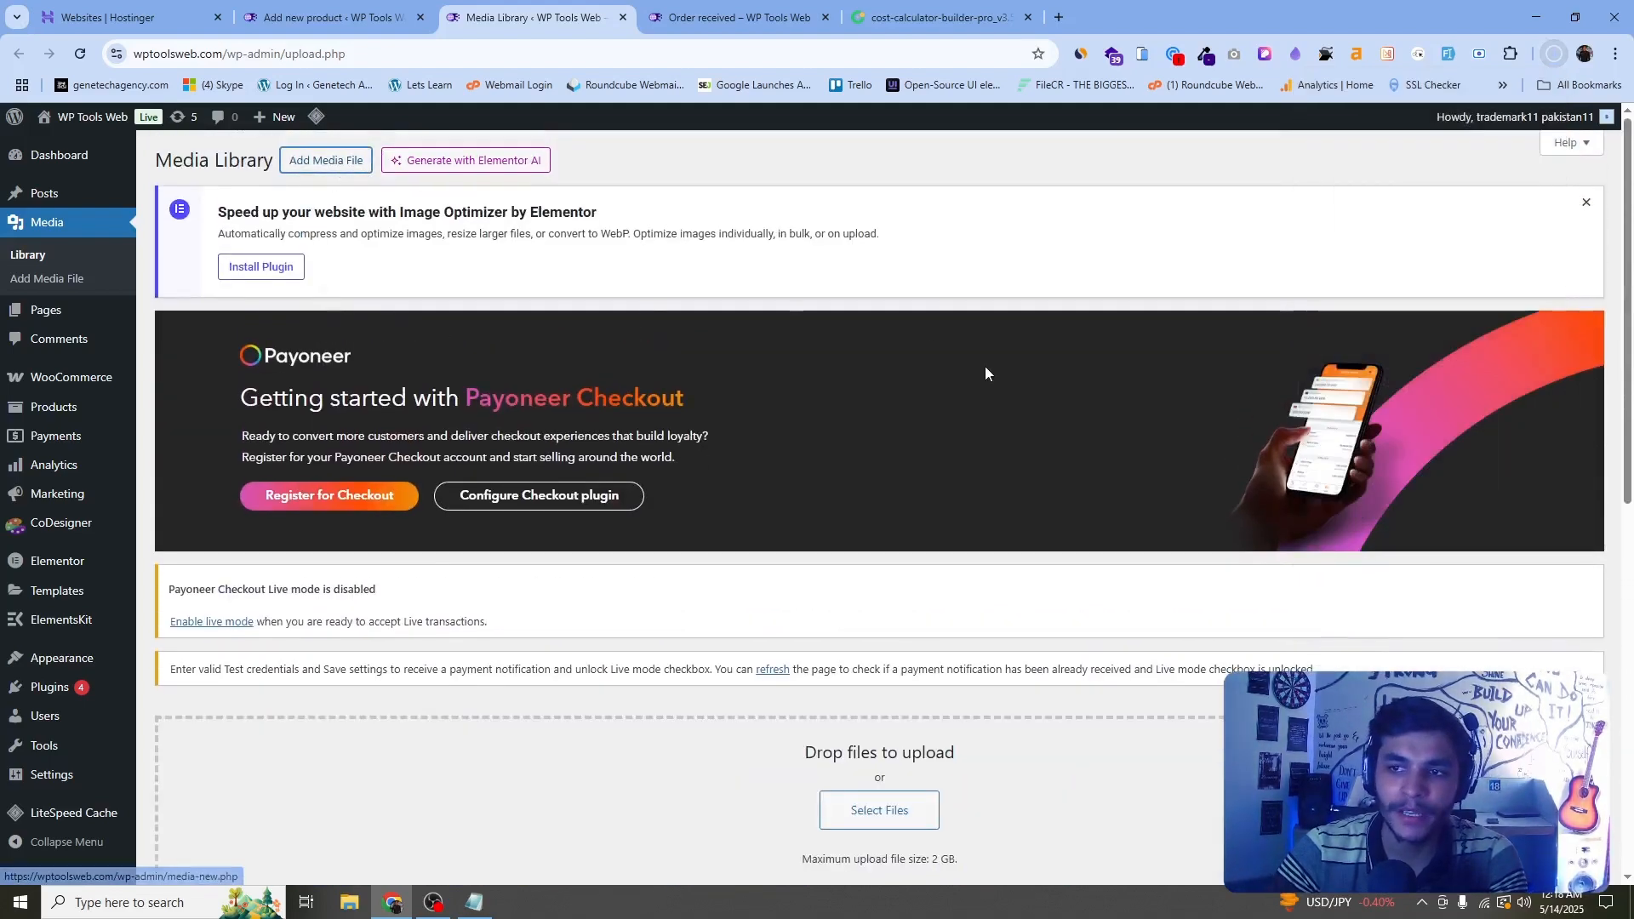
pyautogui.click(895, 819)
pyautogui.click(195, 215)
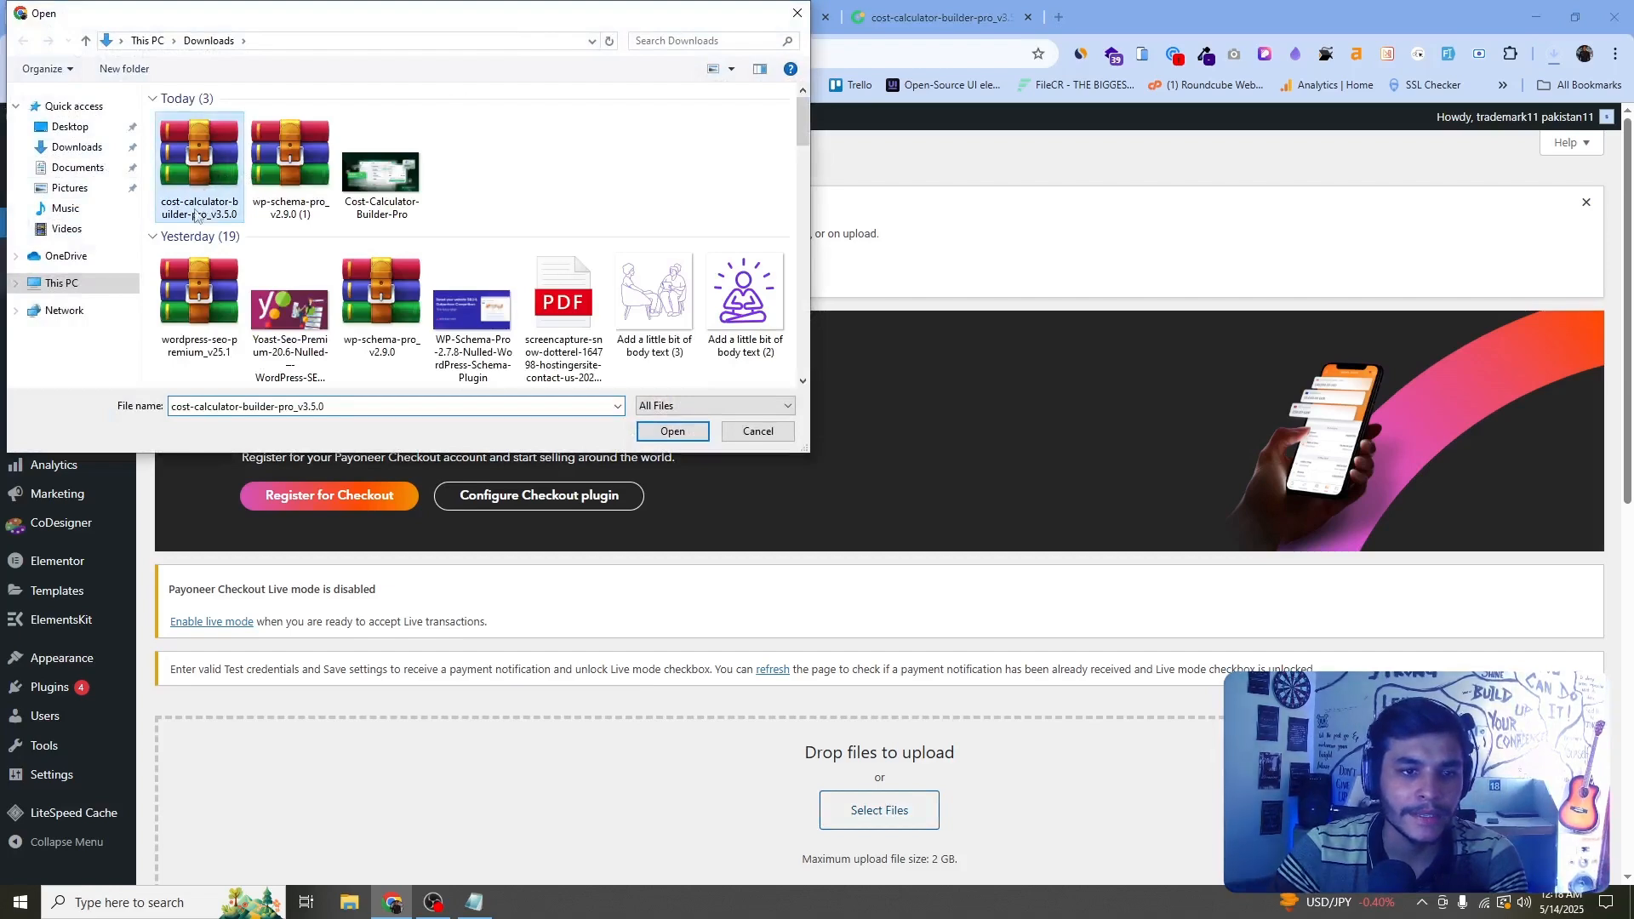
pyautogui.click(696, 432)
pyautogui.scroll(-4, 1136, 477)
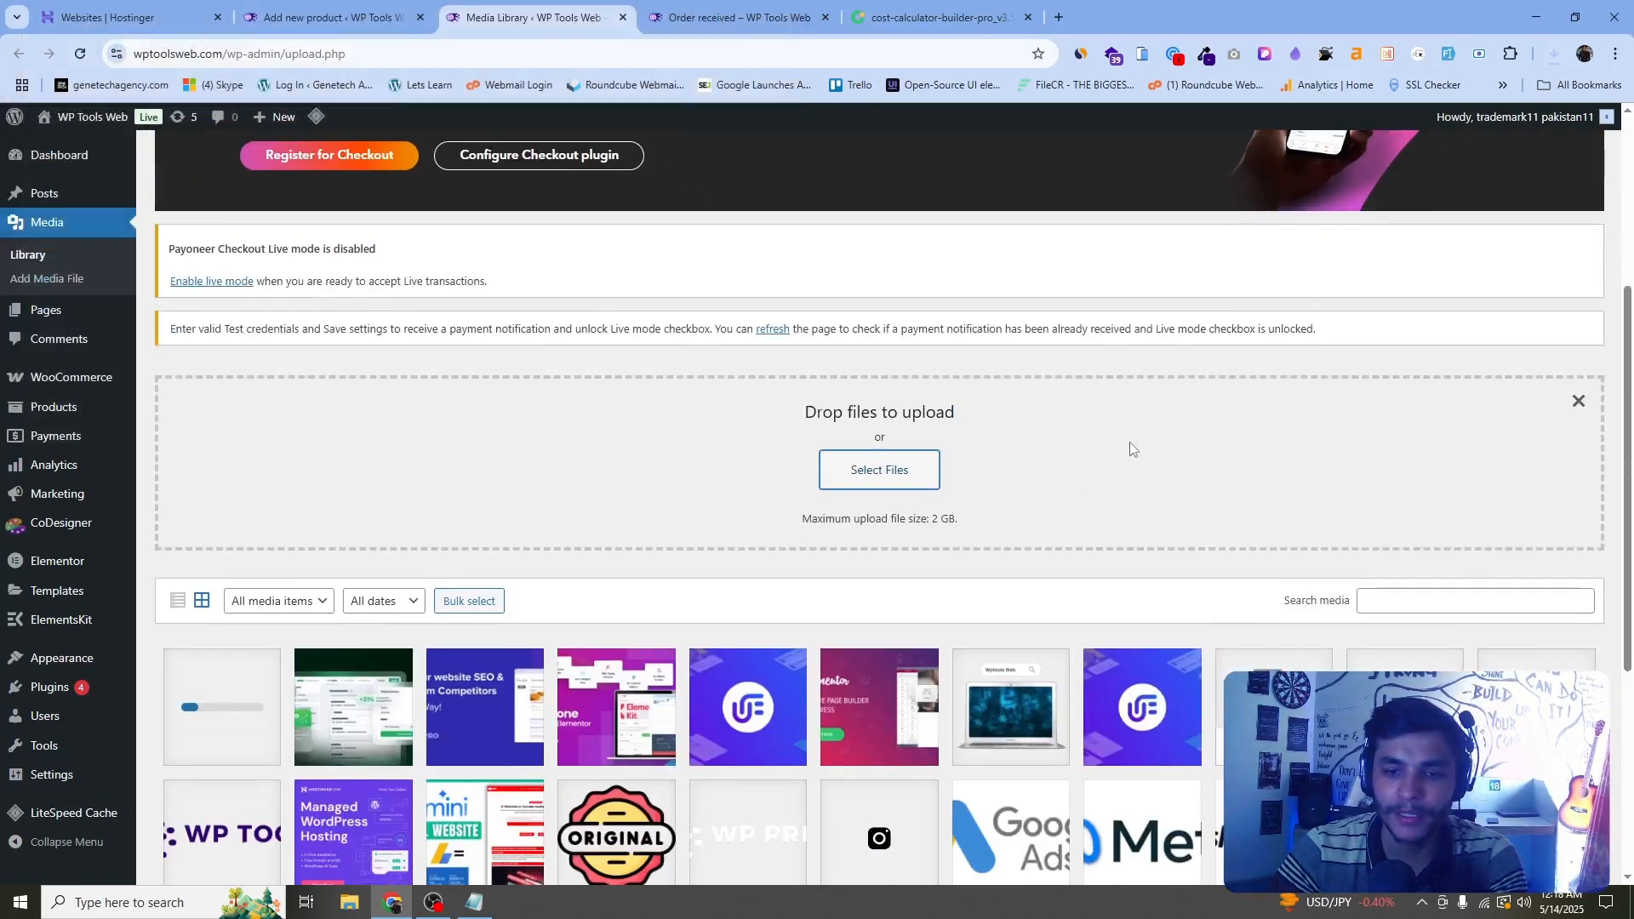
pyautogui.scroll(-1, 917, 534)
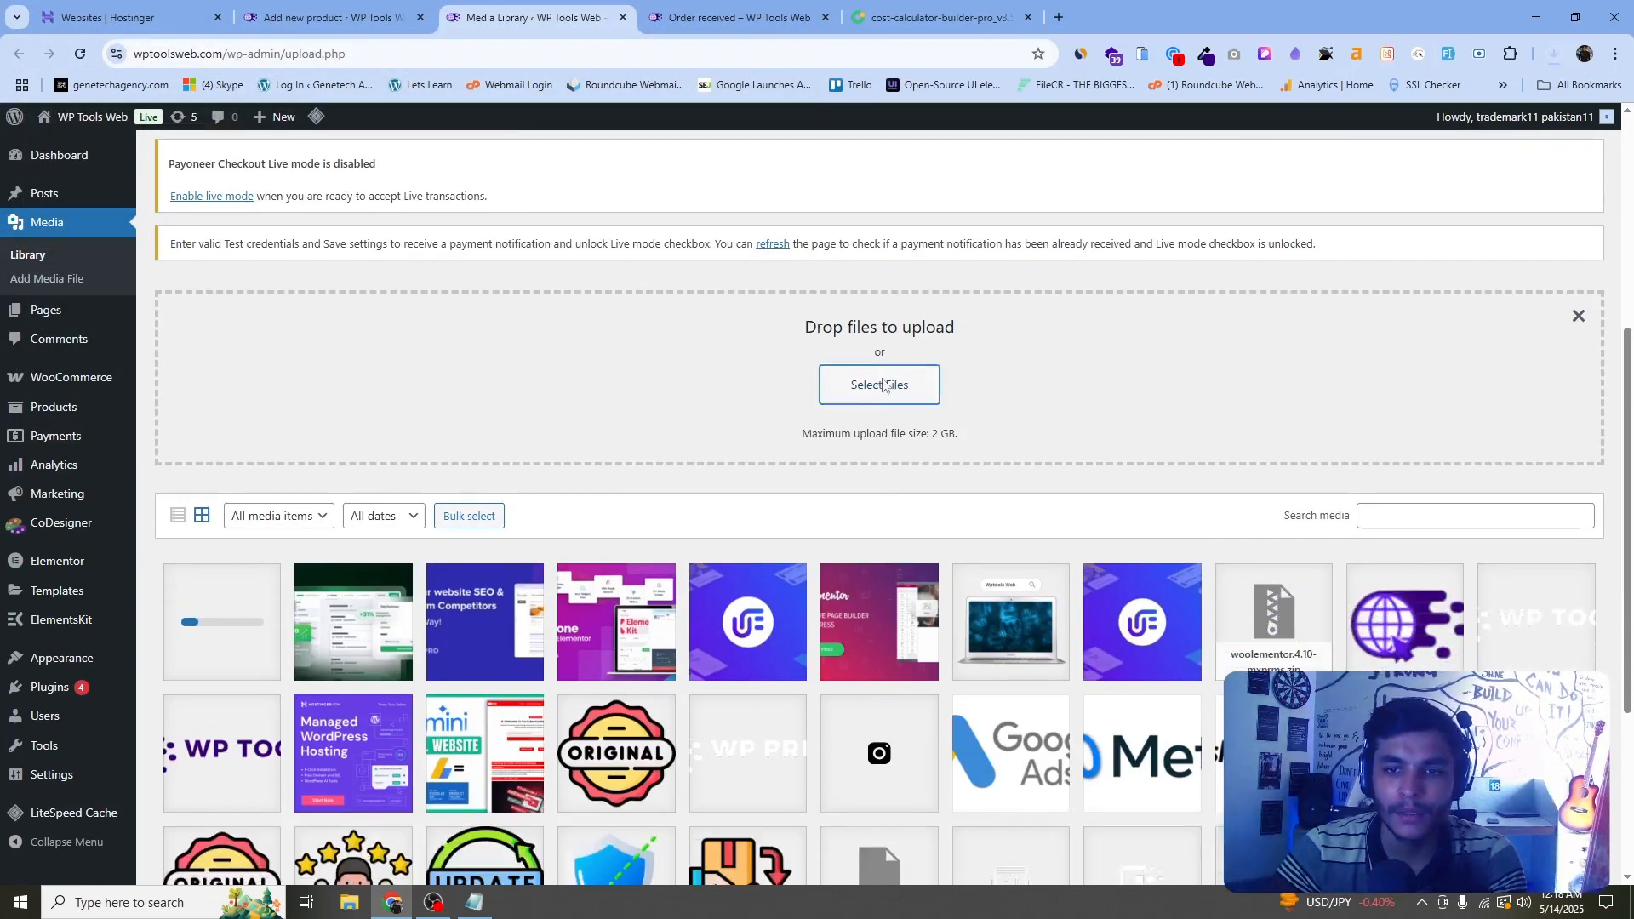
# - Upload the cost-calculator-builder-pro_v3.5.0 archive a second time, and close its attachment details and the file upload area
pyautogui.click(883, 383)
pyautogui.click(196, 166)
pyautogui.click(672, 431)
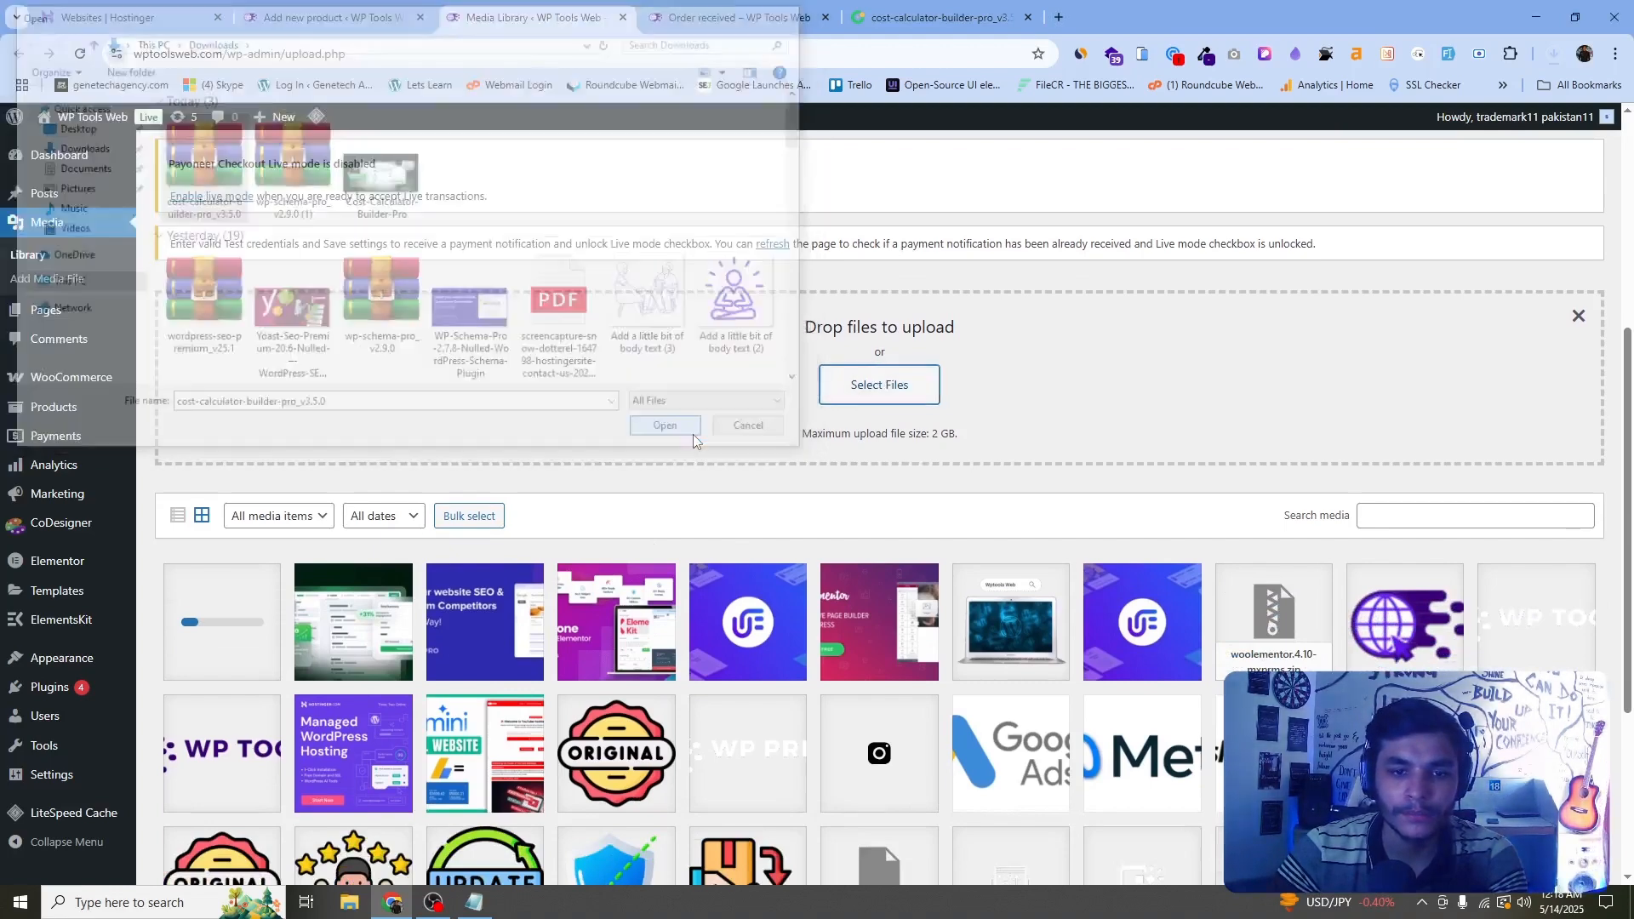
pyautogui.click(379, 616)
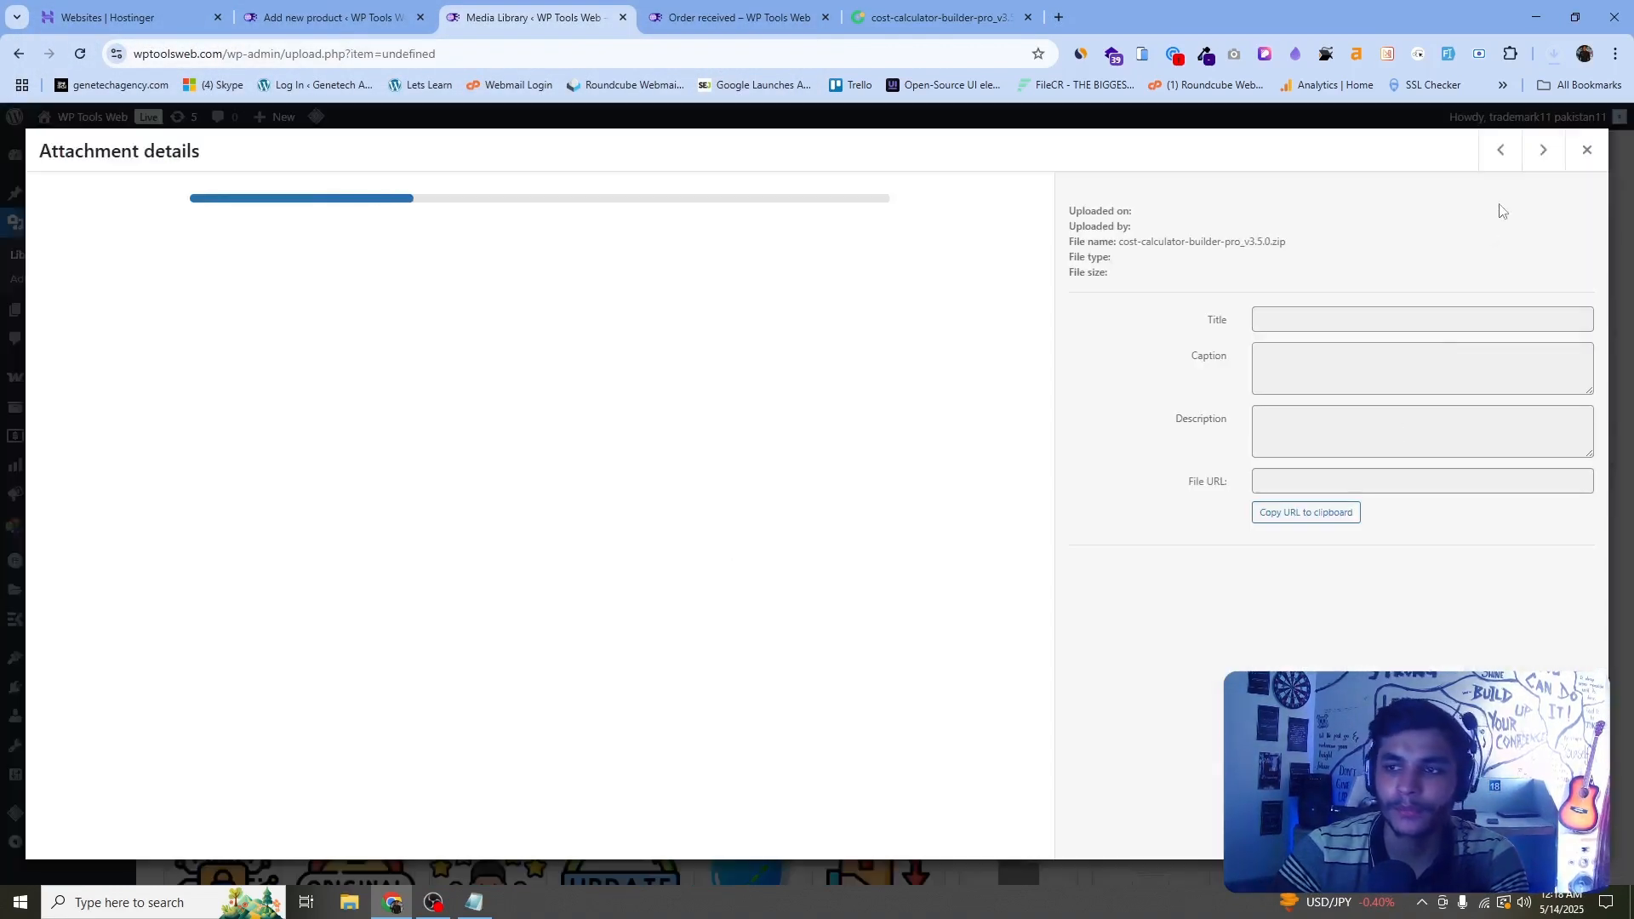
pyautogui.click(1579, 153)
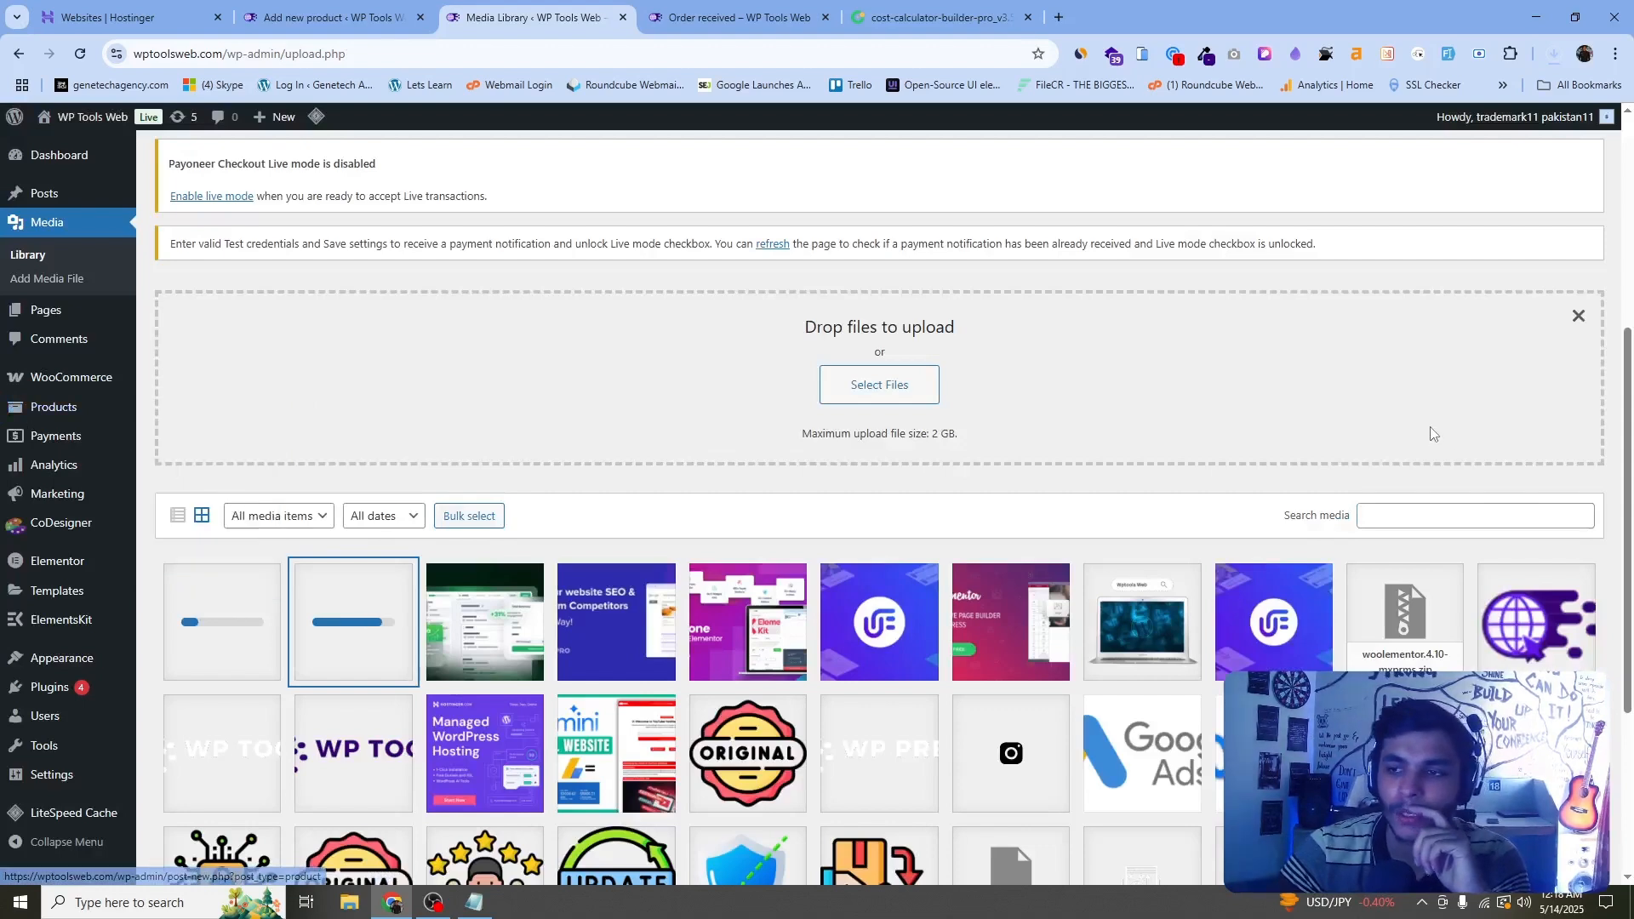
pyautogui.click(1579, 317)
# - Open the attachment details of the uploaded cost-calculator-builder-pro_v3.5.0.zip and copy its file URL
pyautogui.scroll(-4, 1097, 526)
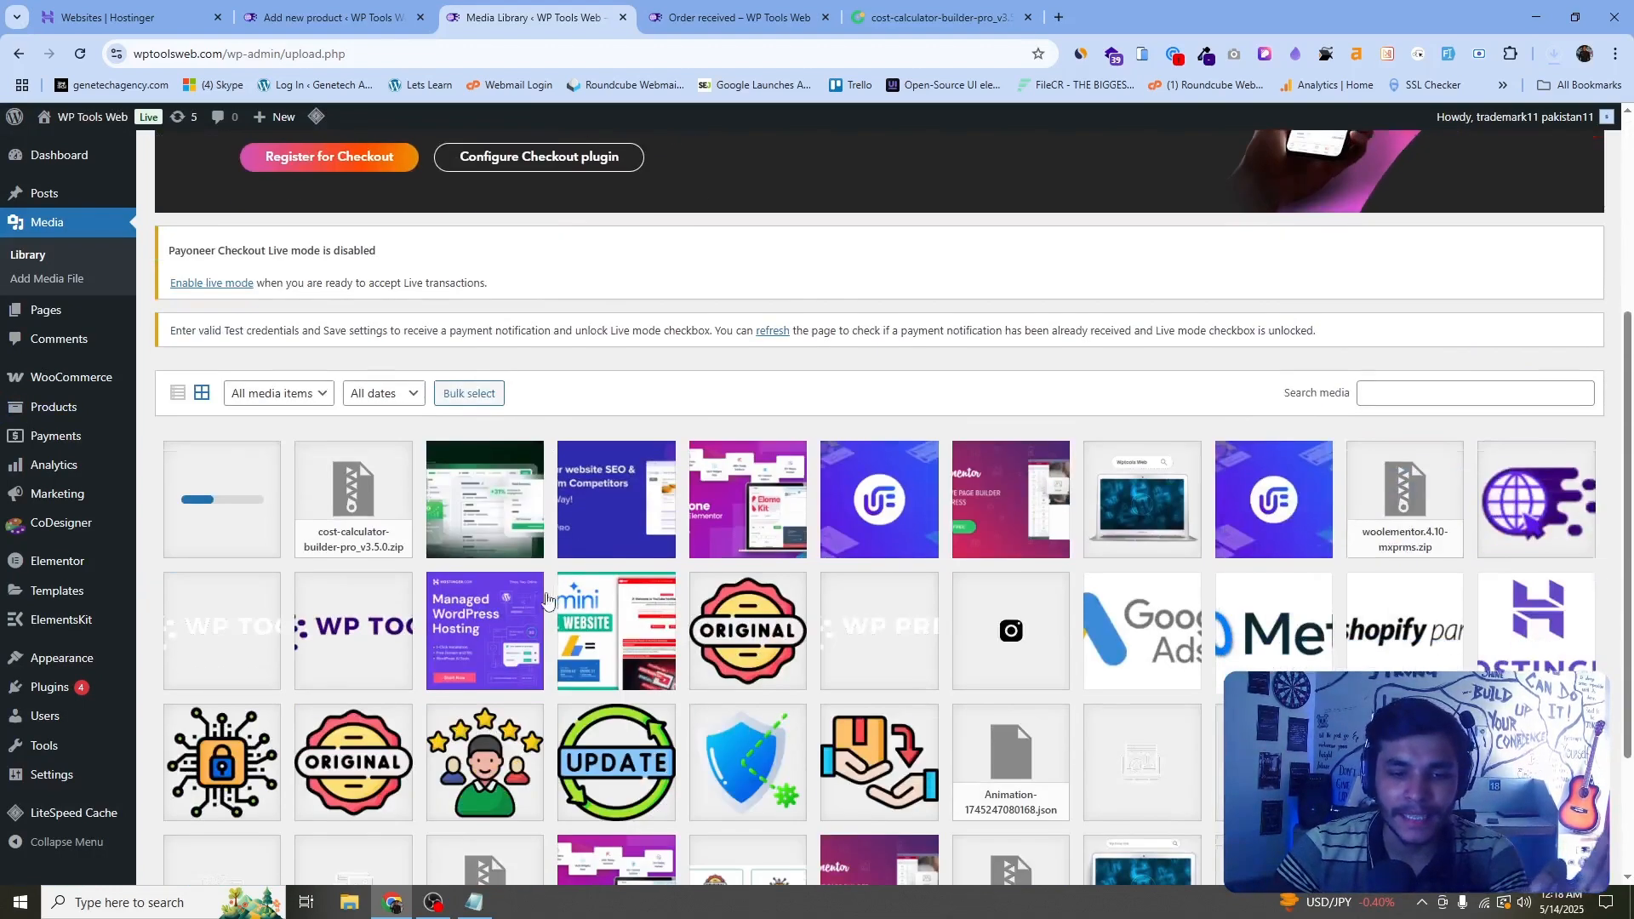
pyautogui.click(348, 504)
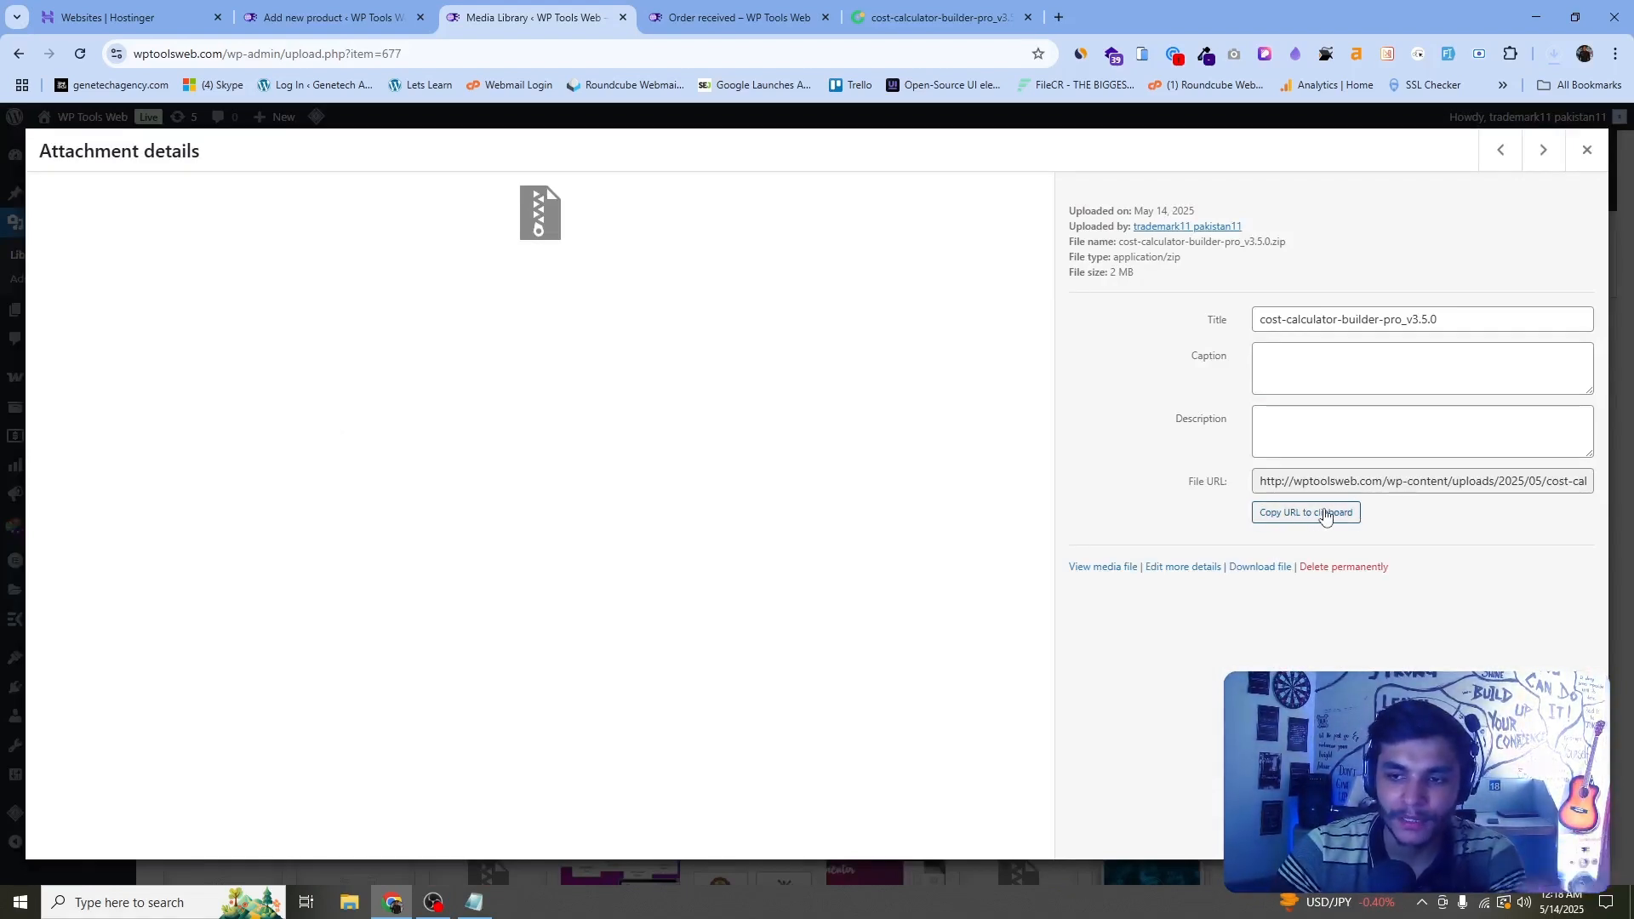
pyautogui.click(1326, 516)
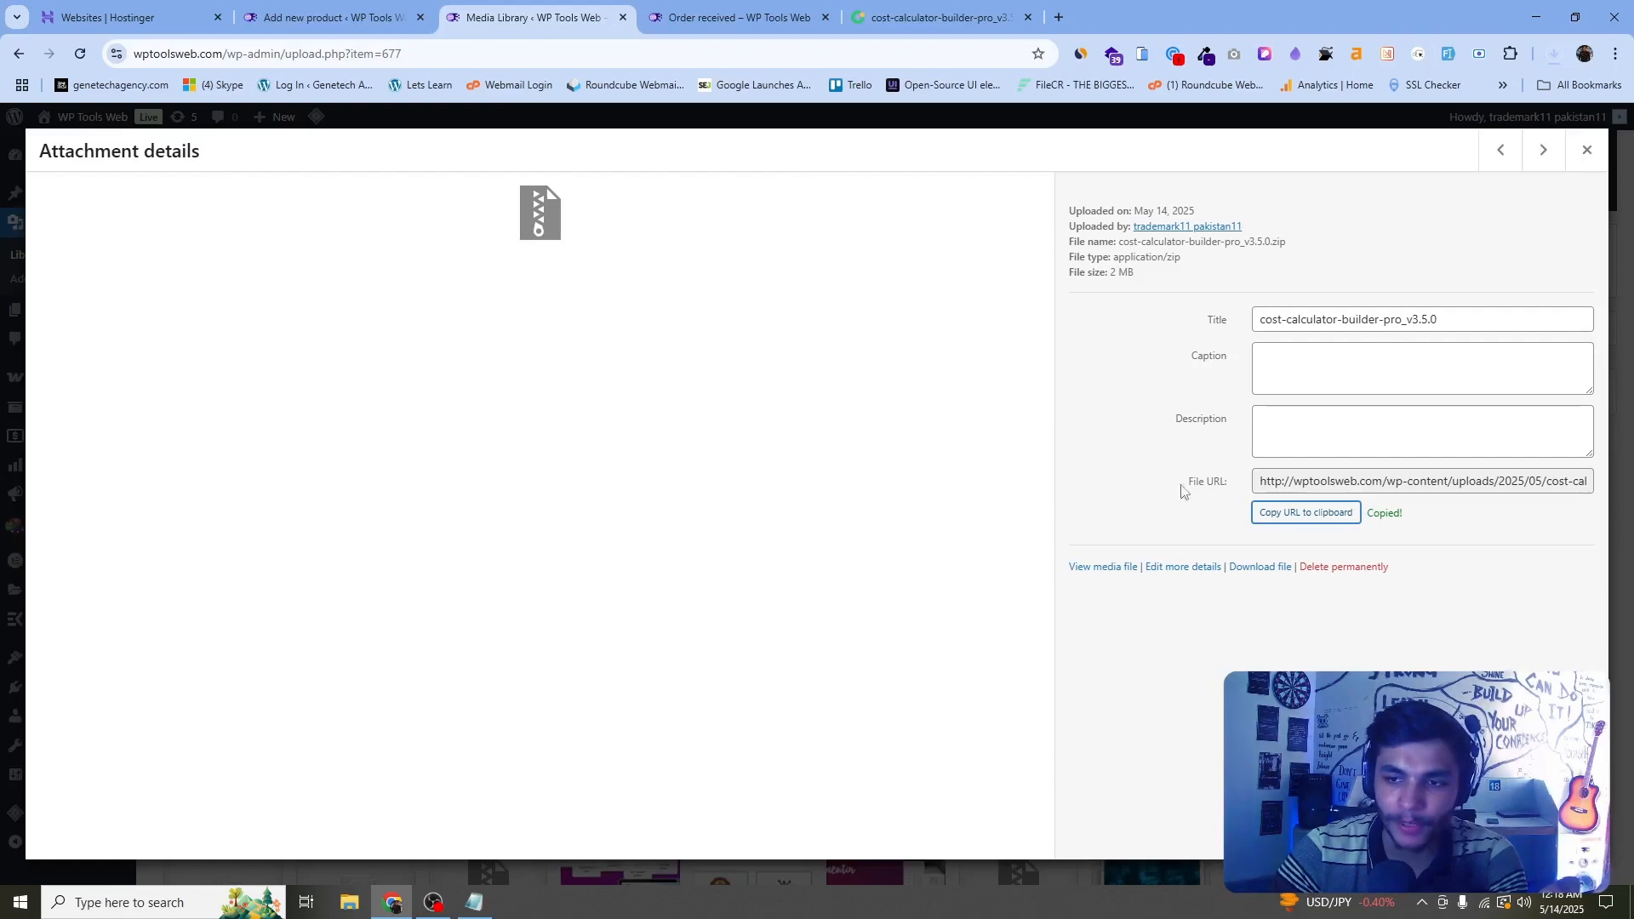
# - Copy the zip's file URL from its attachment details and paste it as the URL of a new downloadable file on the product
pyautogui.moveTo(1180, 482); pyautogui.dragTo(1231, 482)
pyautogui.click(1303, 512)
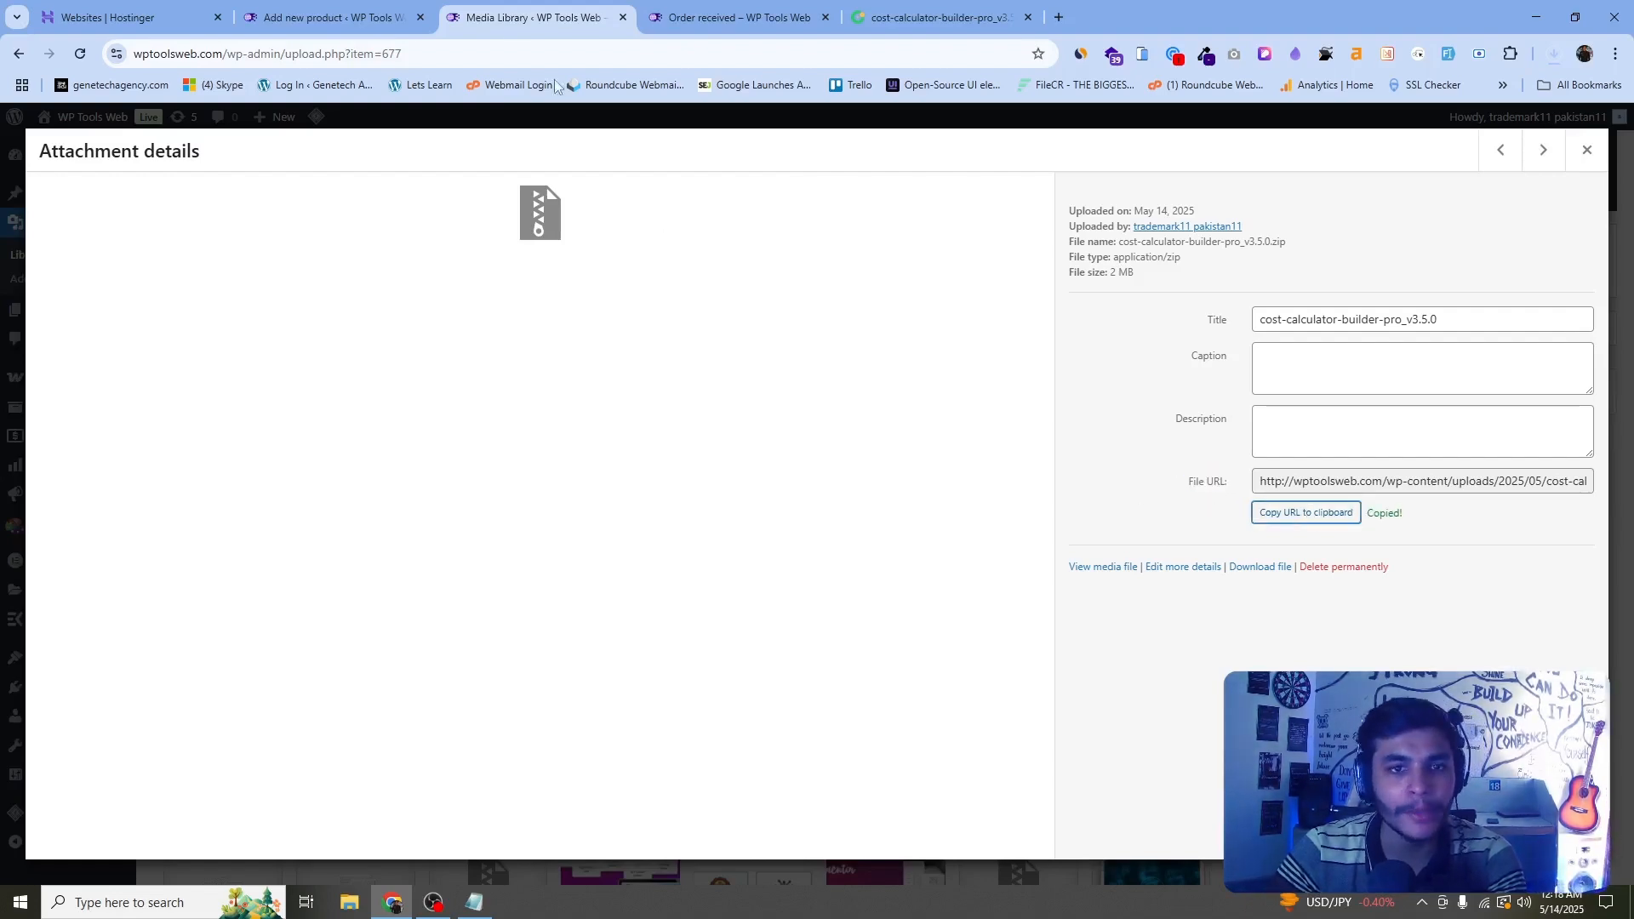
pyautogui.click(317, 7)
pyautogui.scroll(-5, 830, 476)
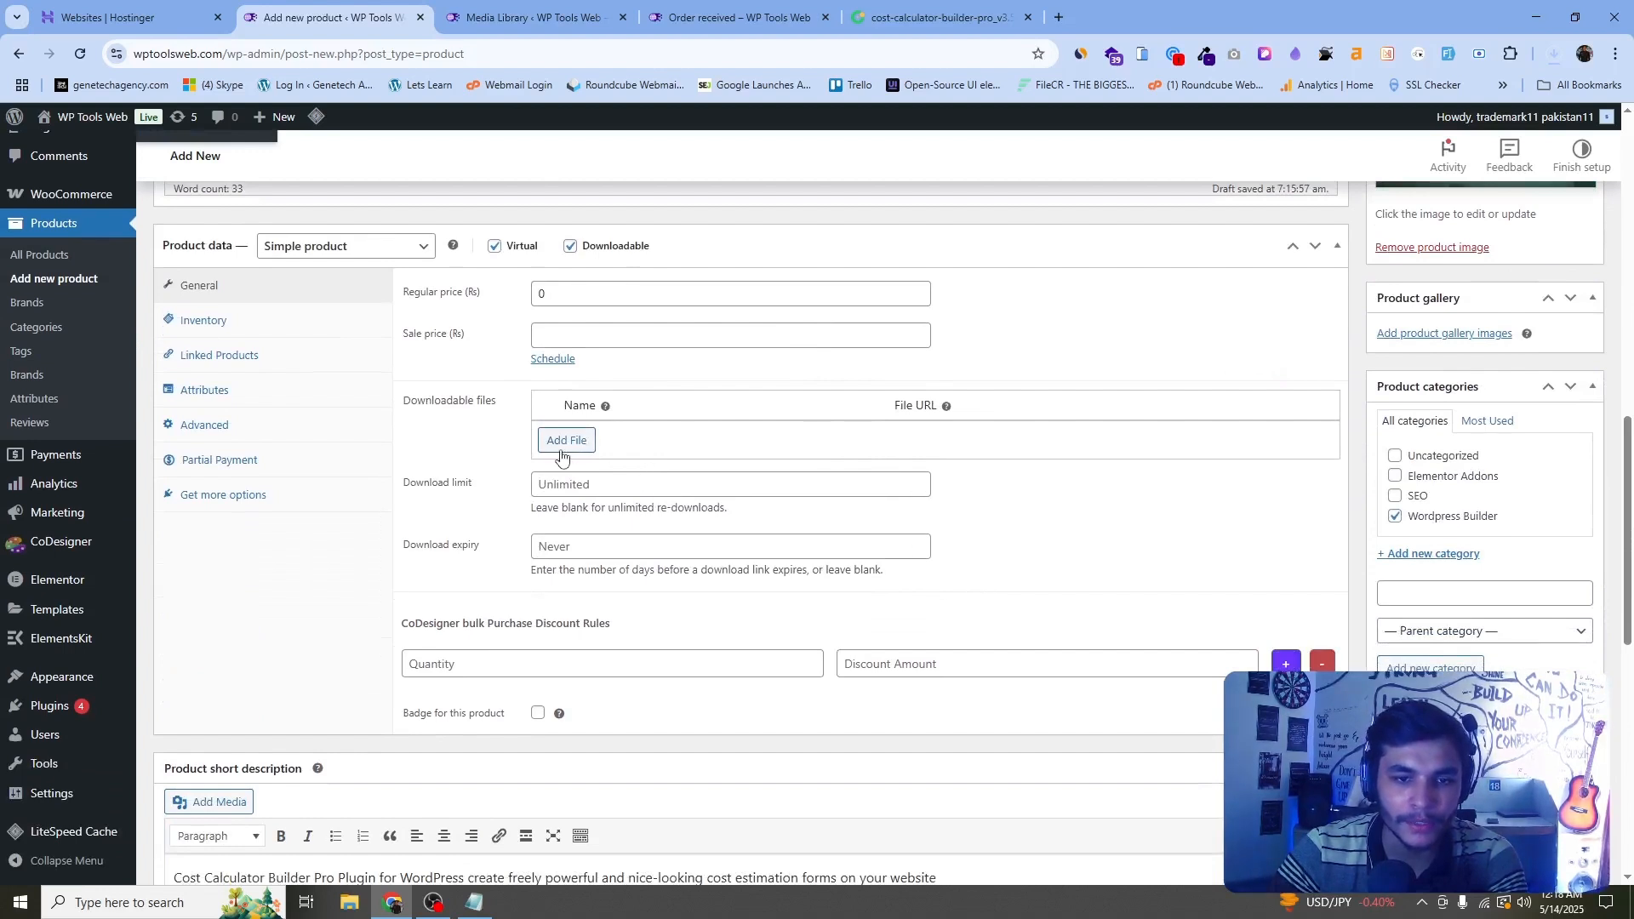
pyautogui.click(561, 441)
pyautogui.click(1046, 438)
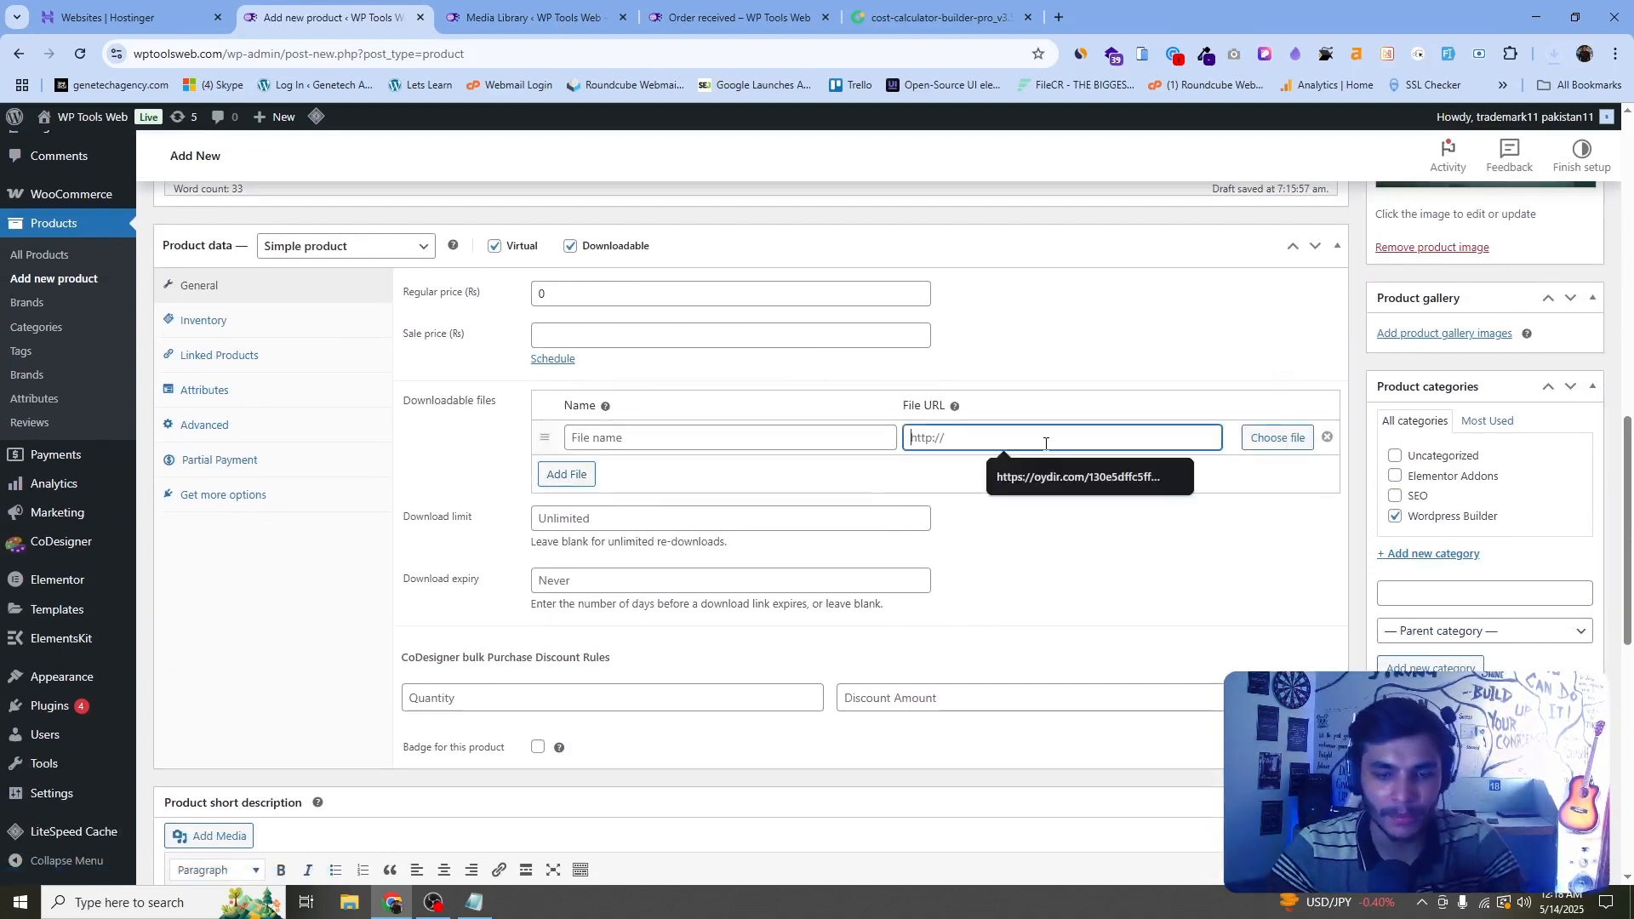
pyautogui.hotkey('ctrl', 'v')
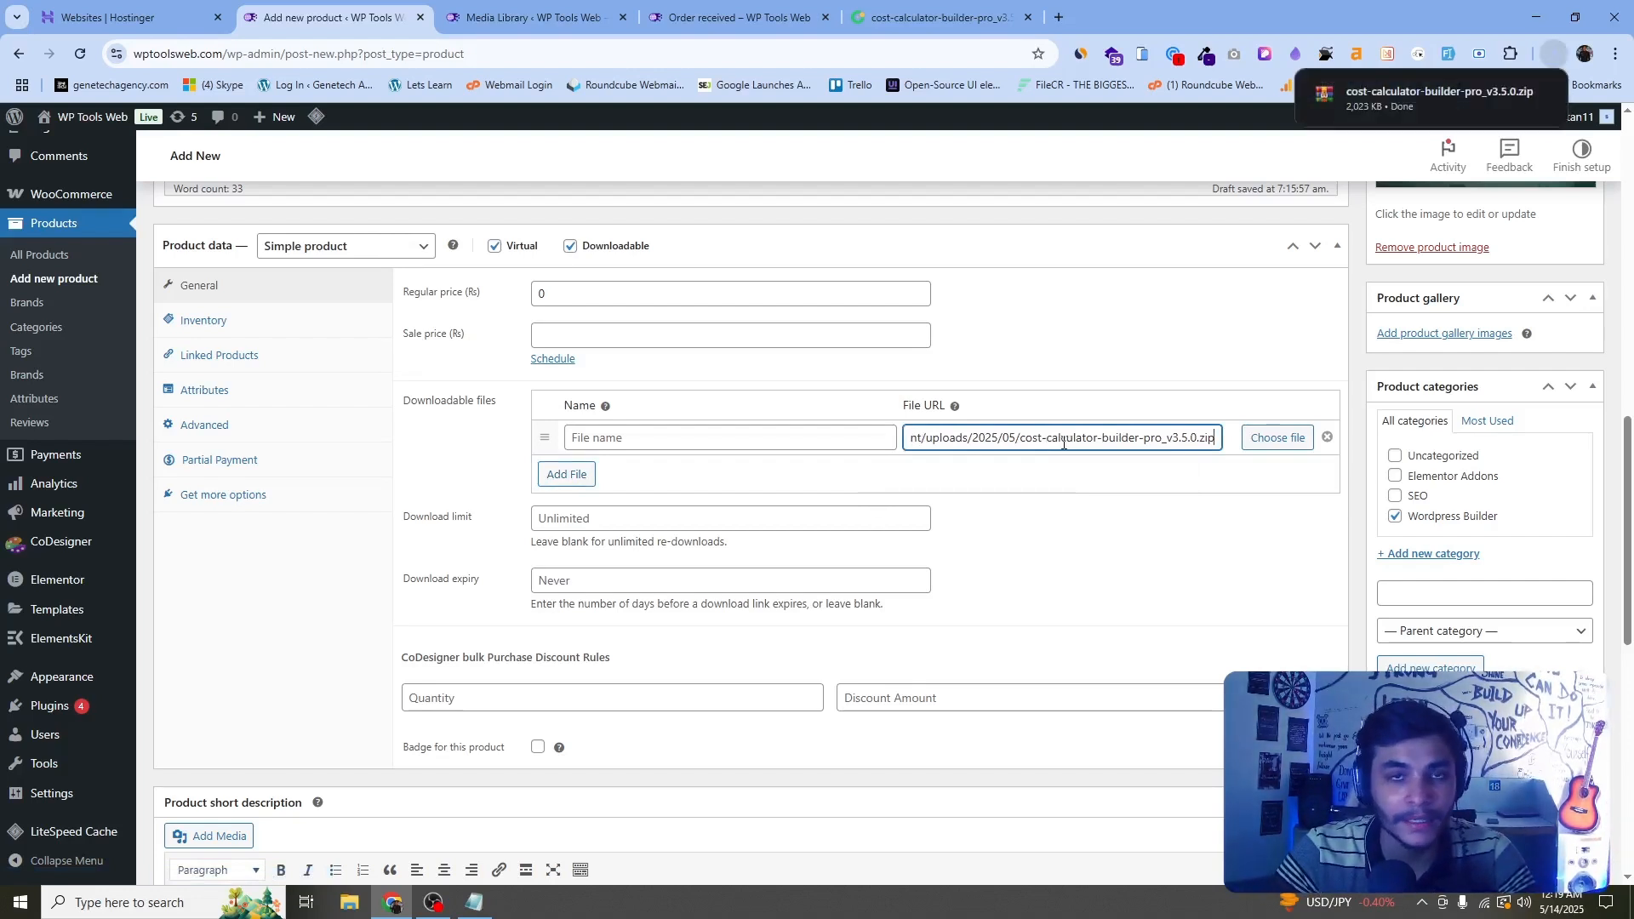
# - Name the downloadable file "Cost calculator Builder", comparing with the download shown on the WP Schema Pro order page
pyautogui.click(681, 434)
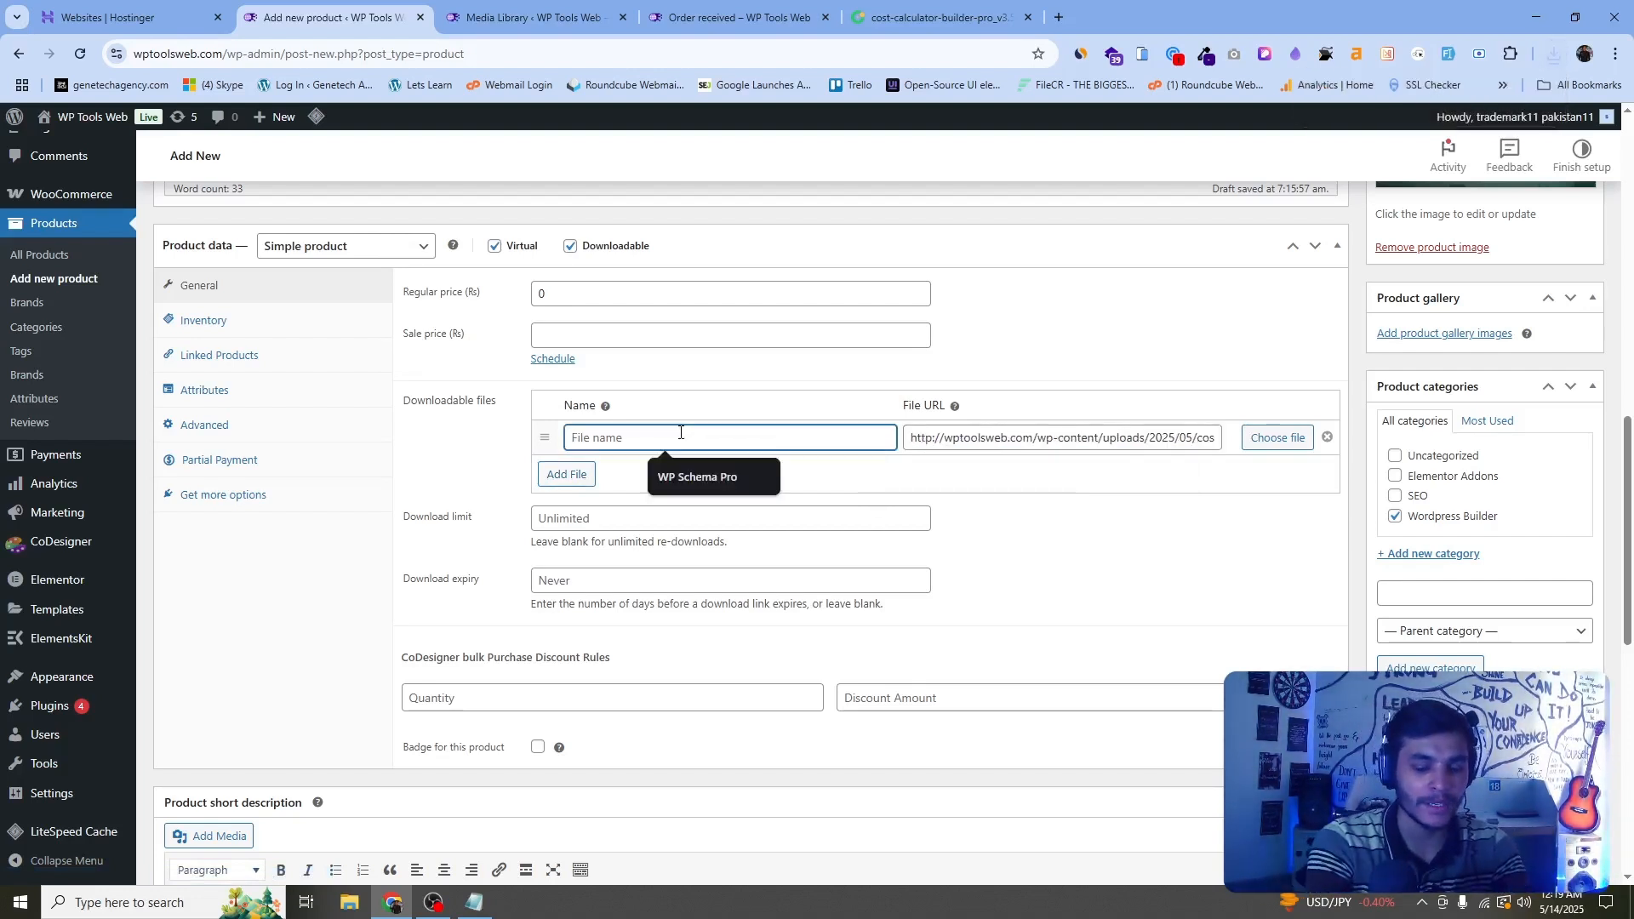
pyautogui.write('Costr')
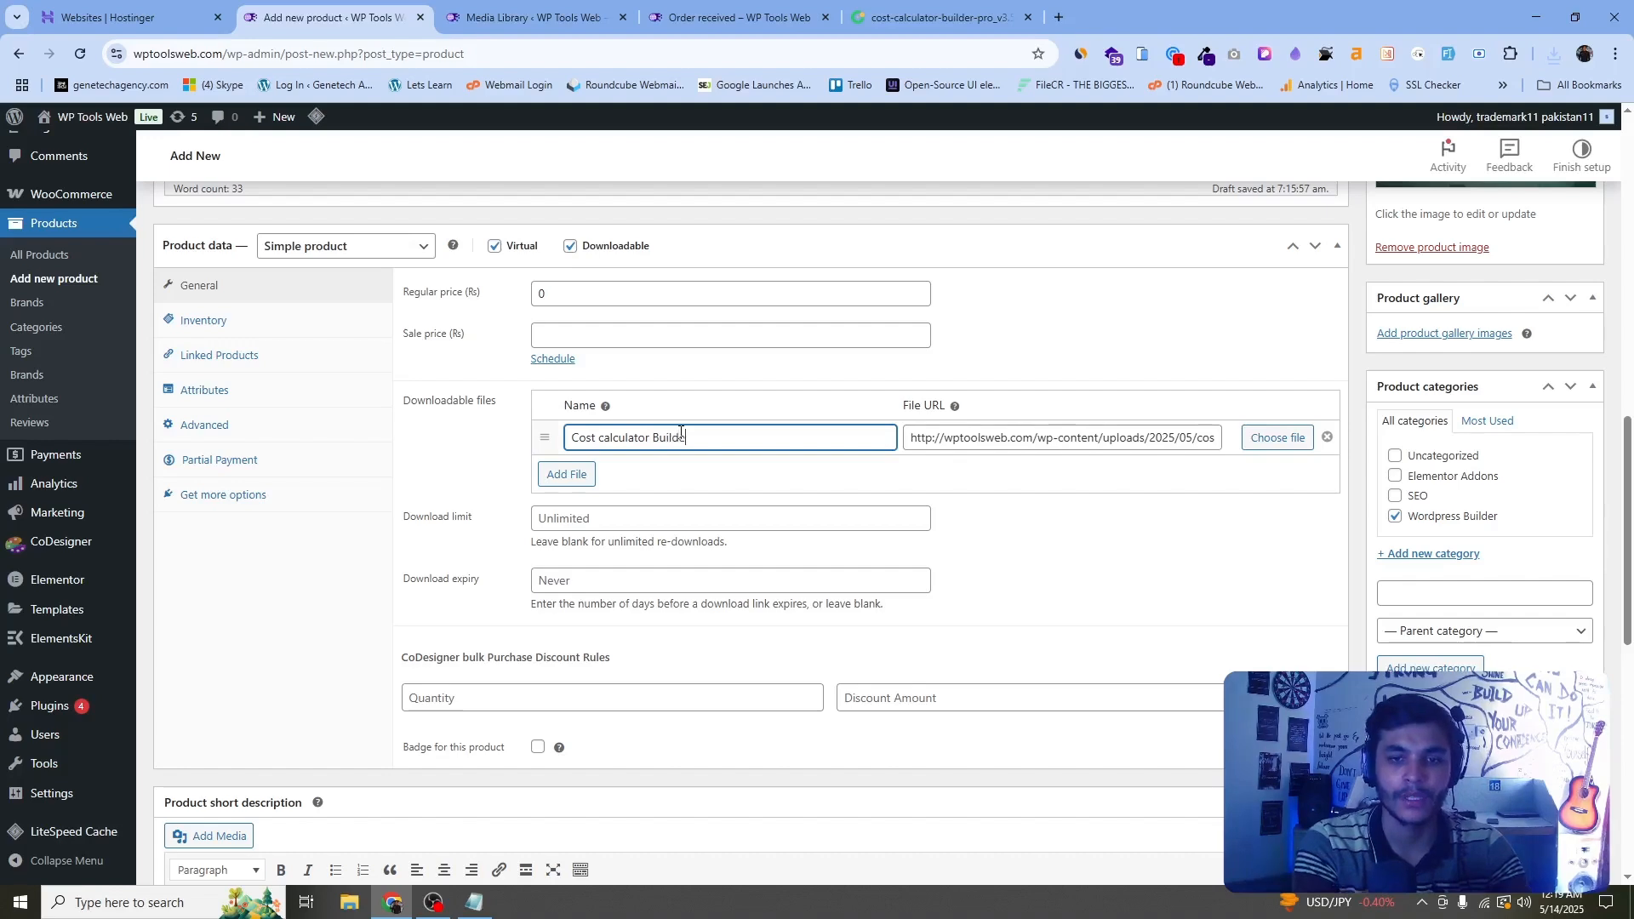
pyautogui.click(697, 7)
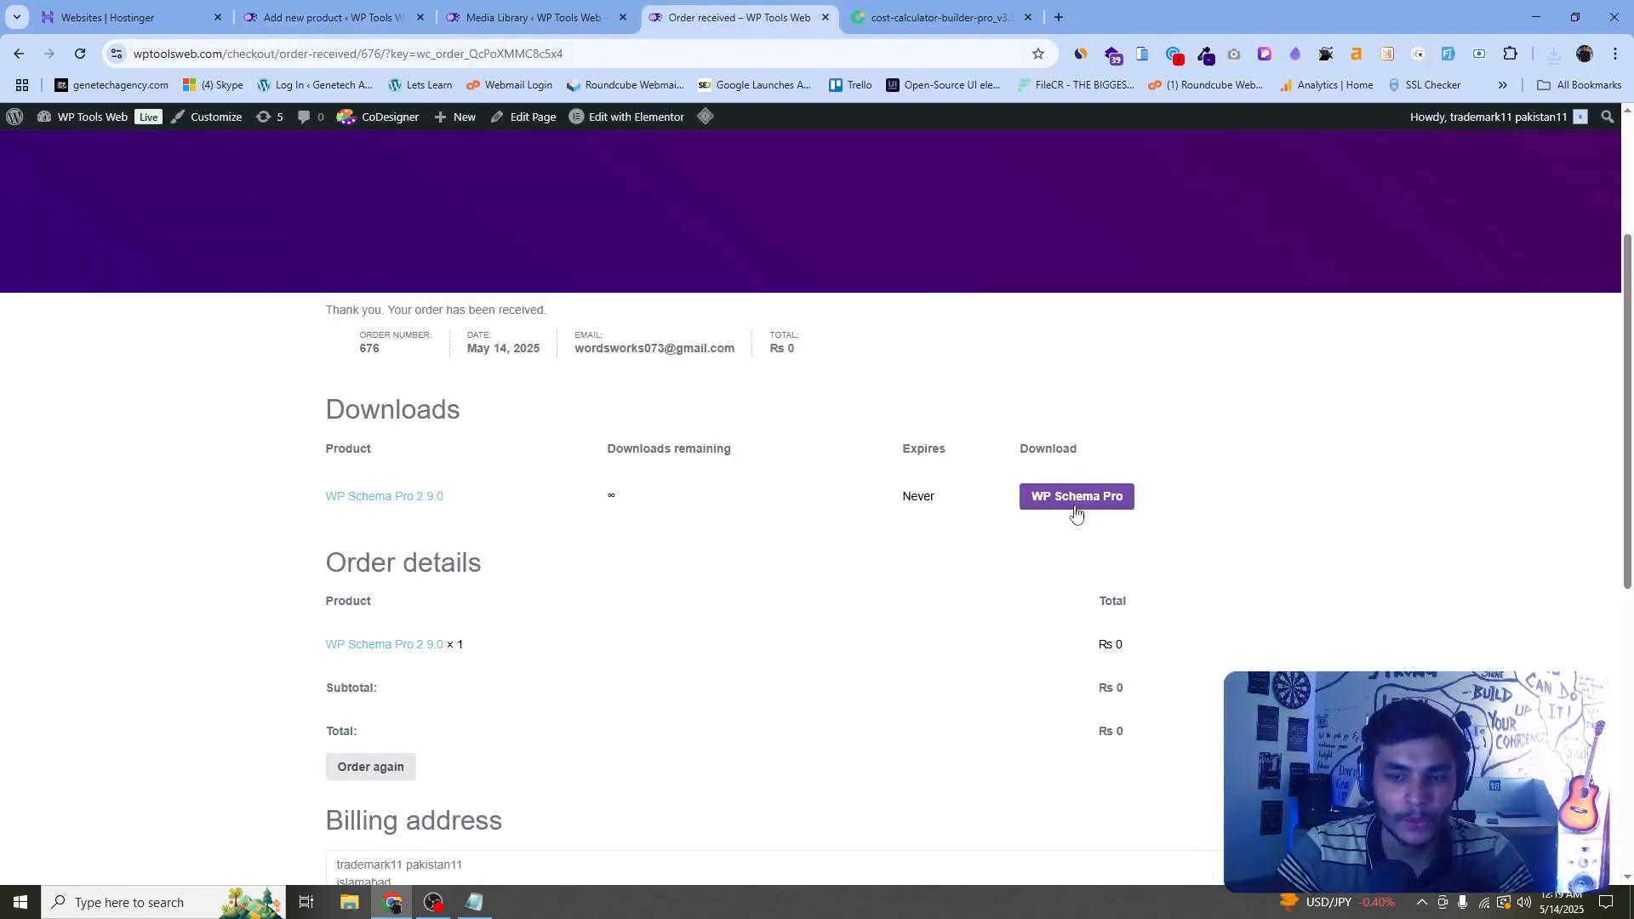
pyautogui.click(343, 11)
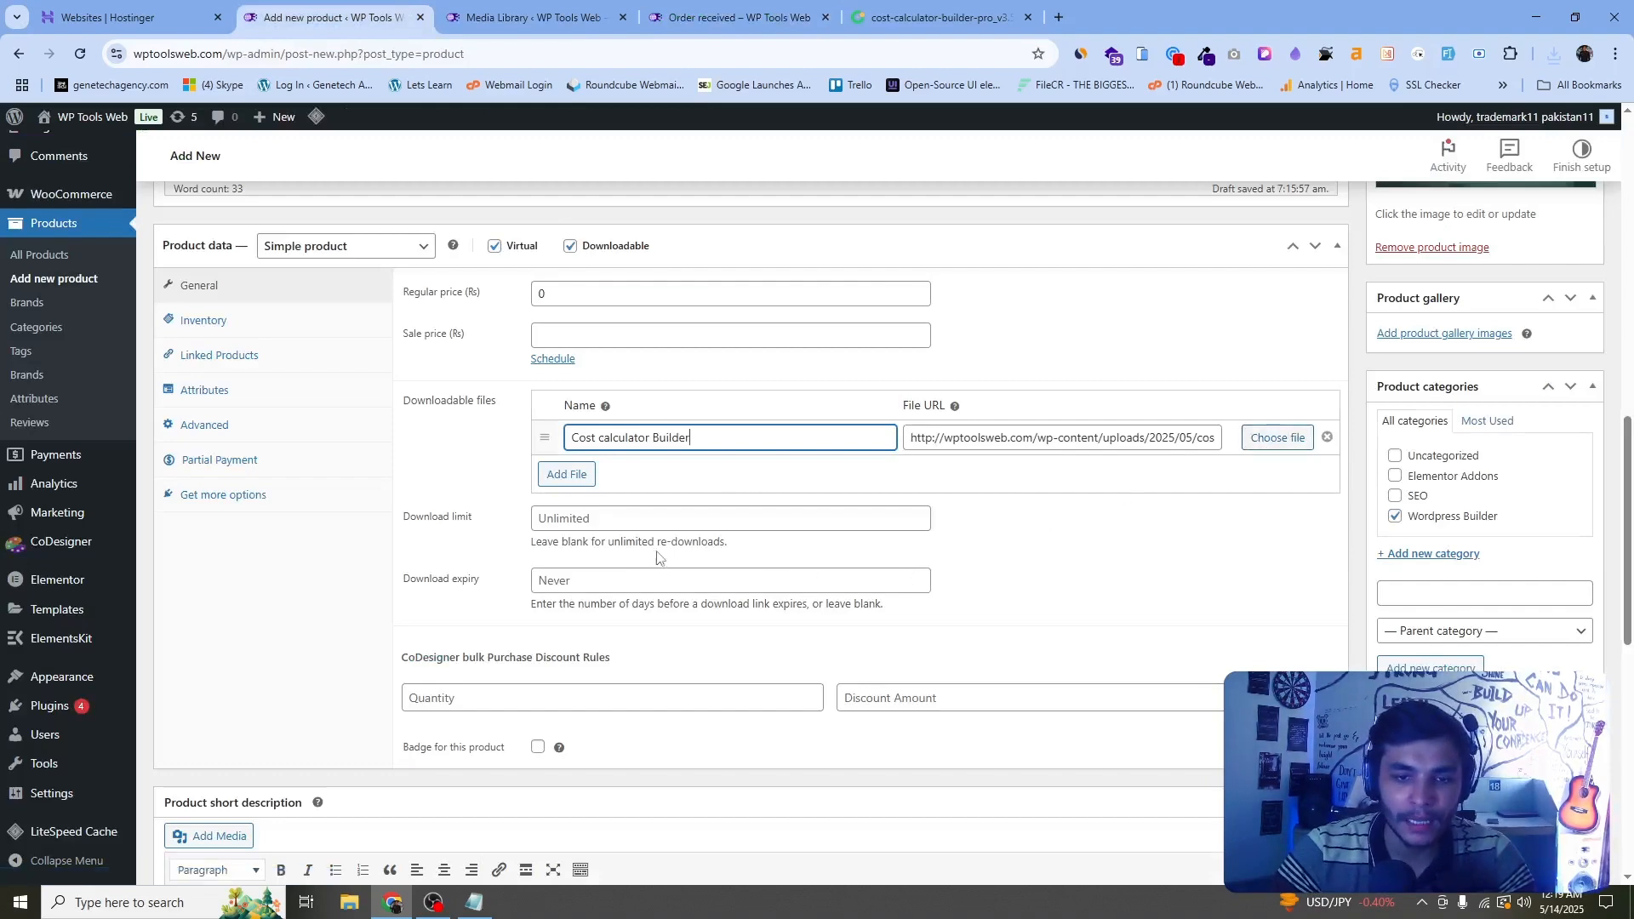
pyautogui.scroll(3, 1581, 472)
pyautogui.scroll(5, 1581, 472)
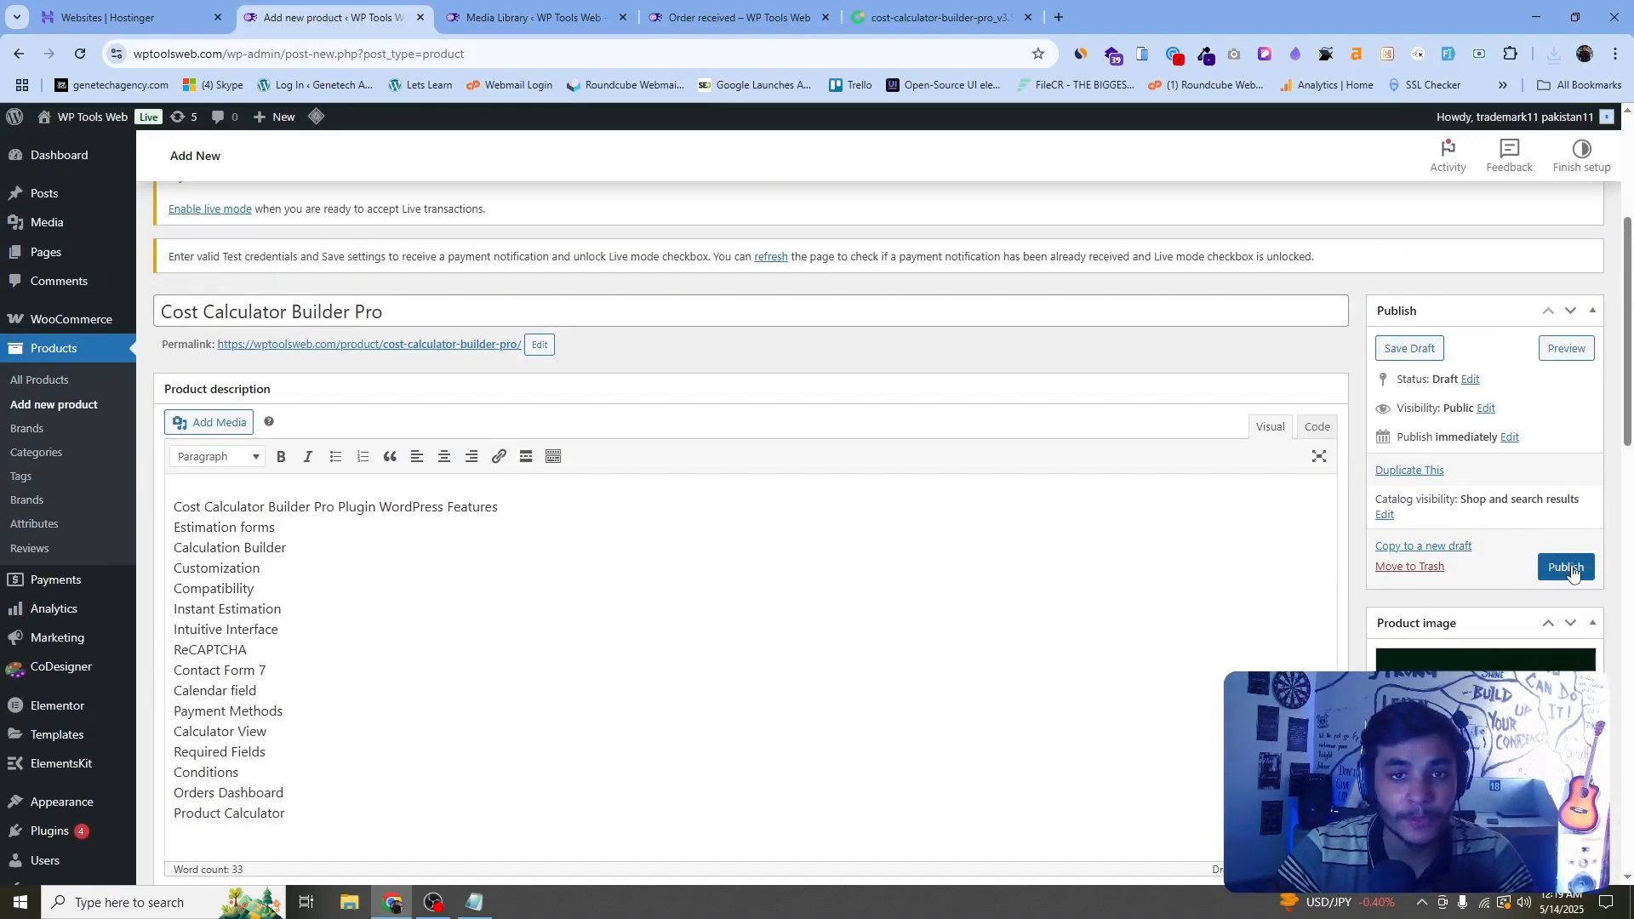
# - Clear the downloadable file's URL and choose cost-calculator-builder-pro_v3.5.0.zip from the Media Library instead
pyautogui.scroll(-7, 758, 575)
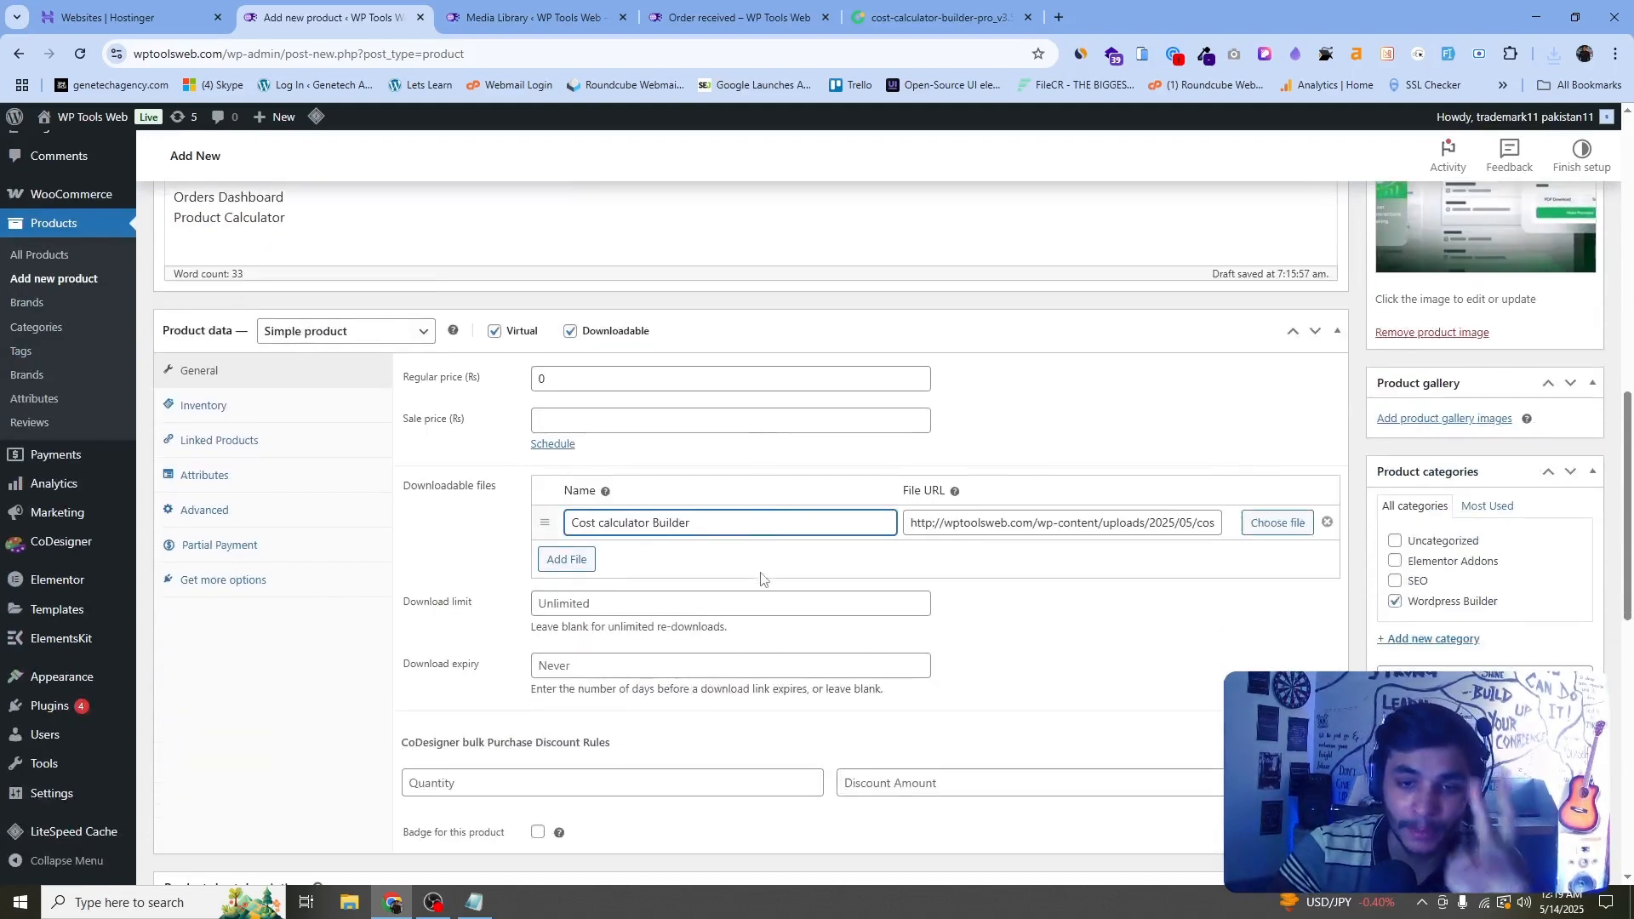
pyautogui.click(1032, 522)
pyautogui.hotkey('ctrl', 'a')
pyautogui.press('BackSpace')
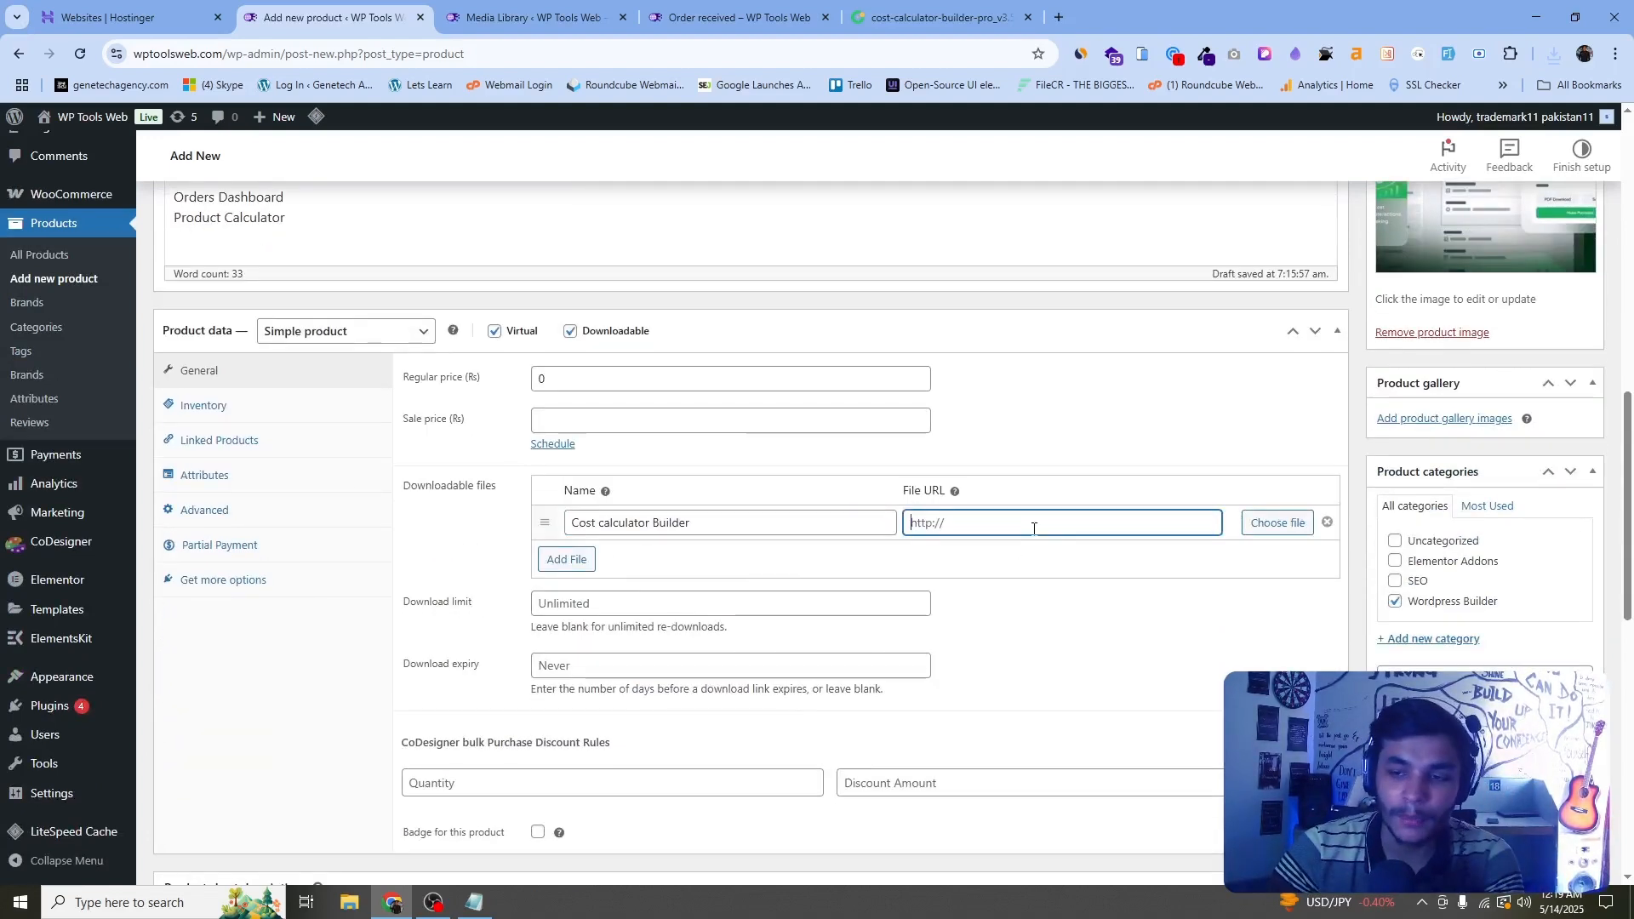
pyautogui.click(1276, 522)
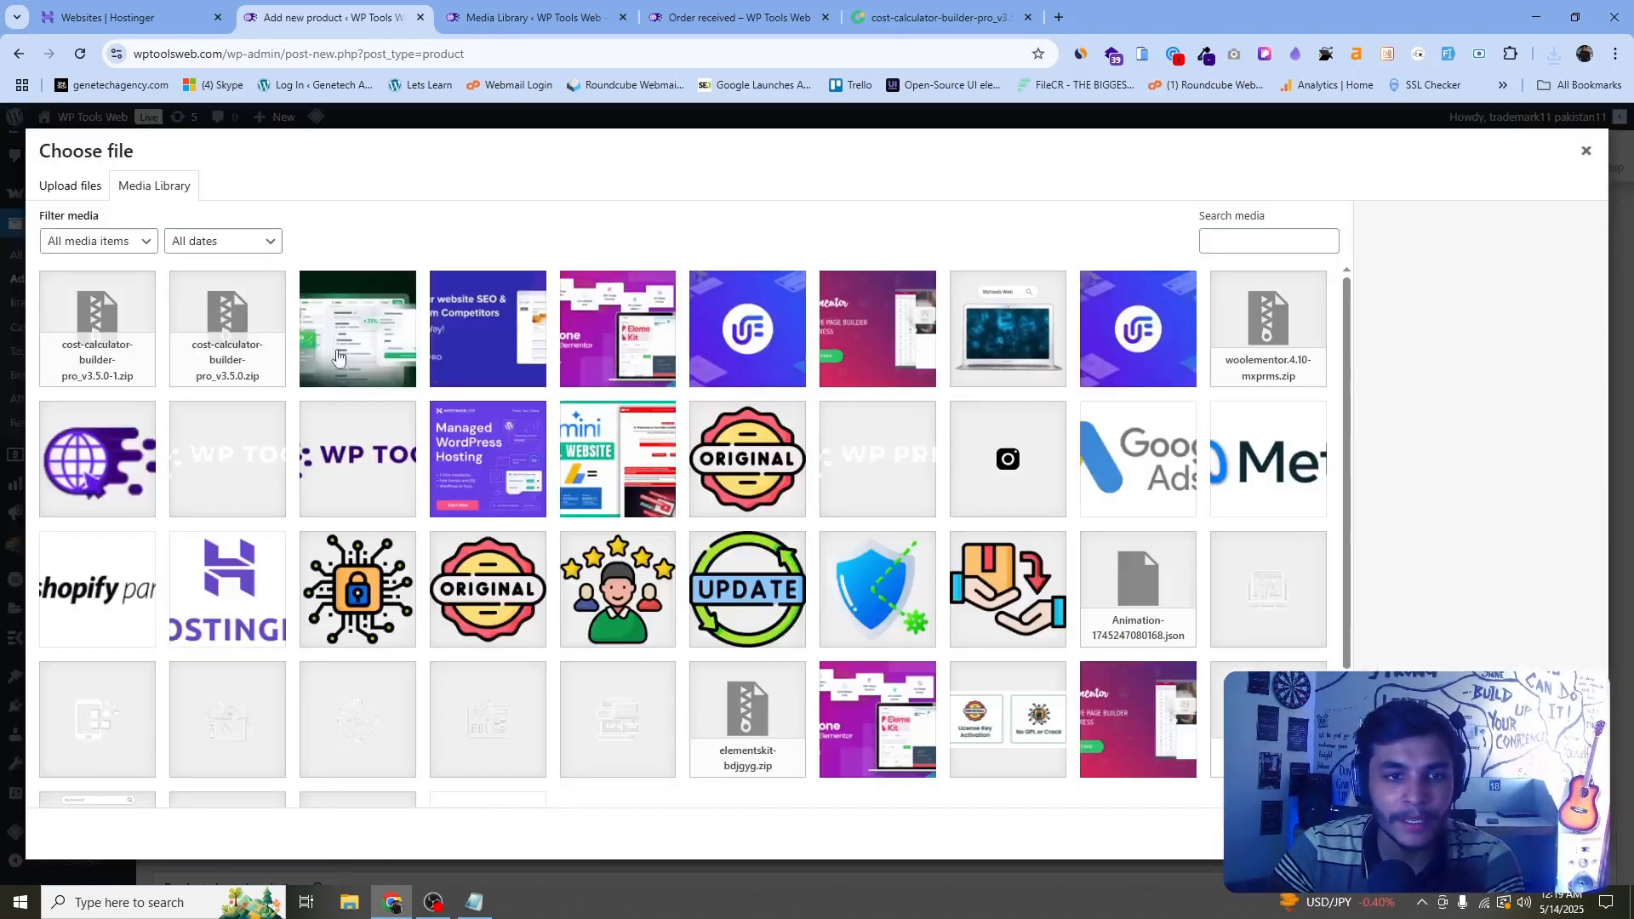
pyautogui.click(240, 368)
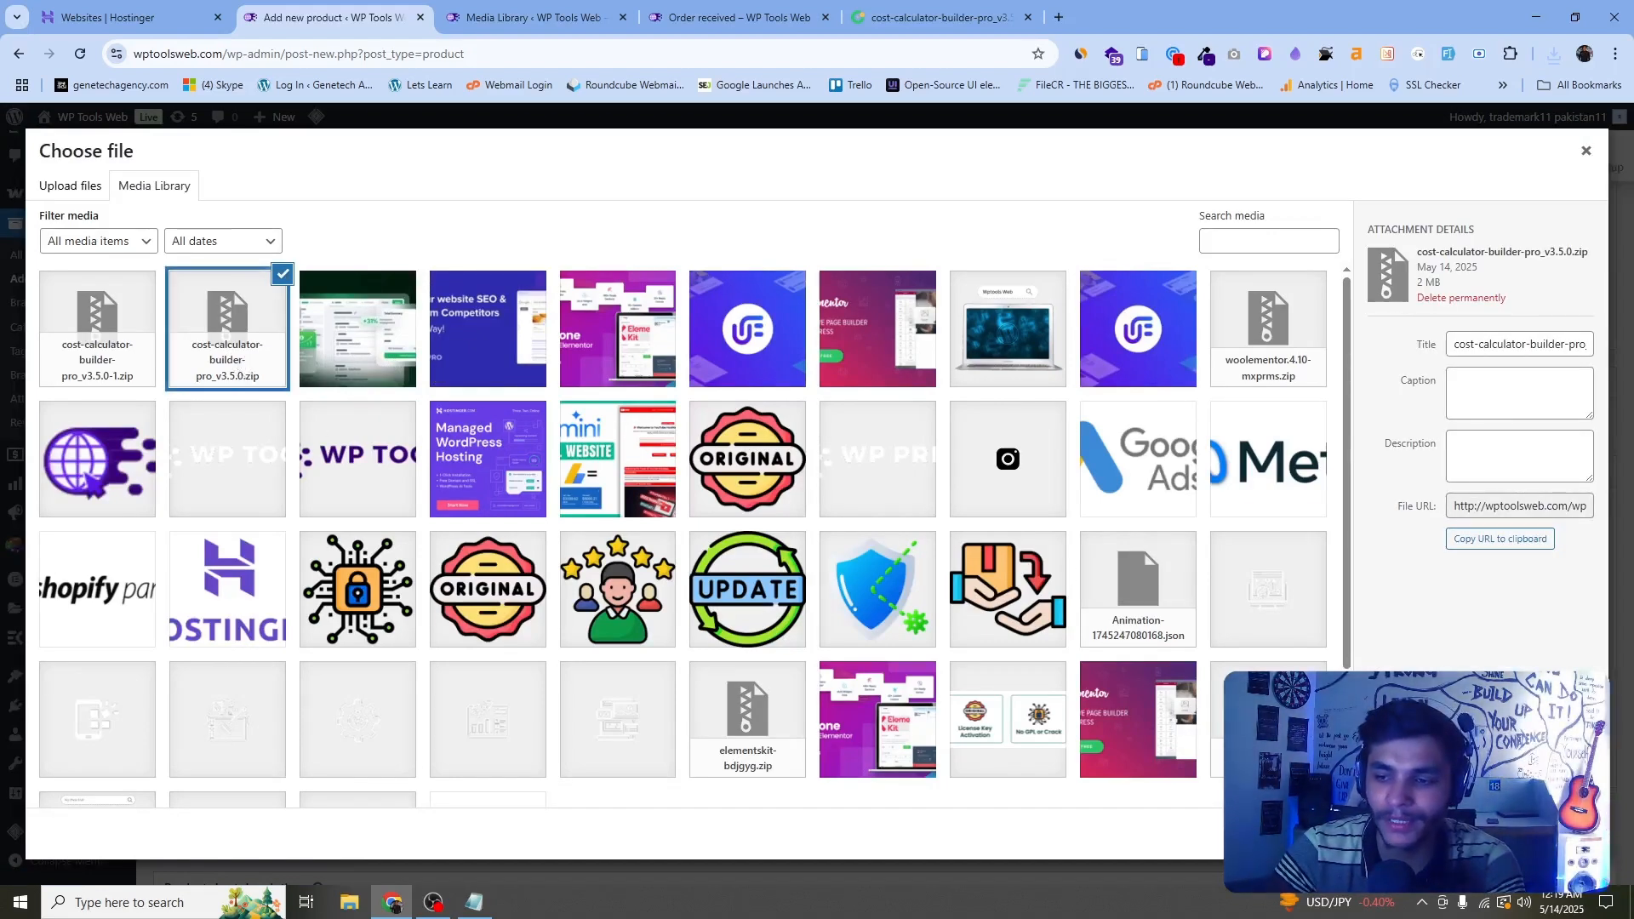
pyautogui.click(1548, 834)
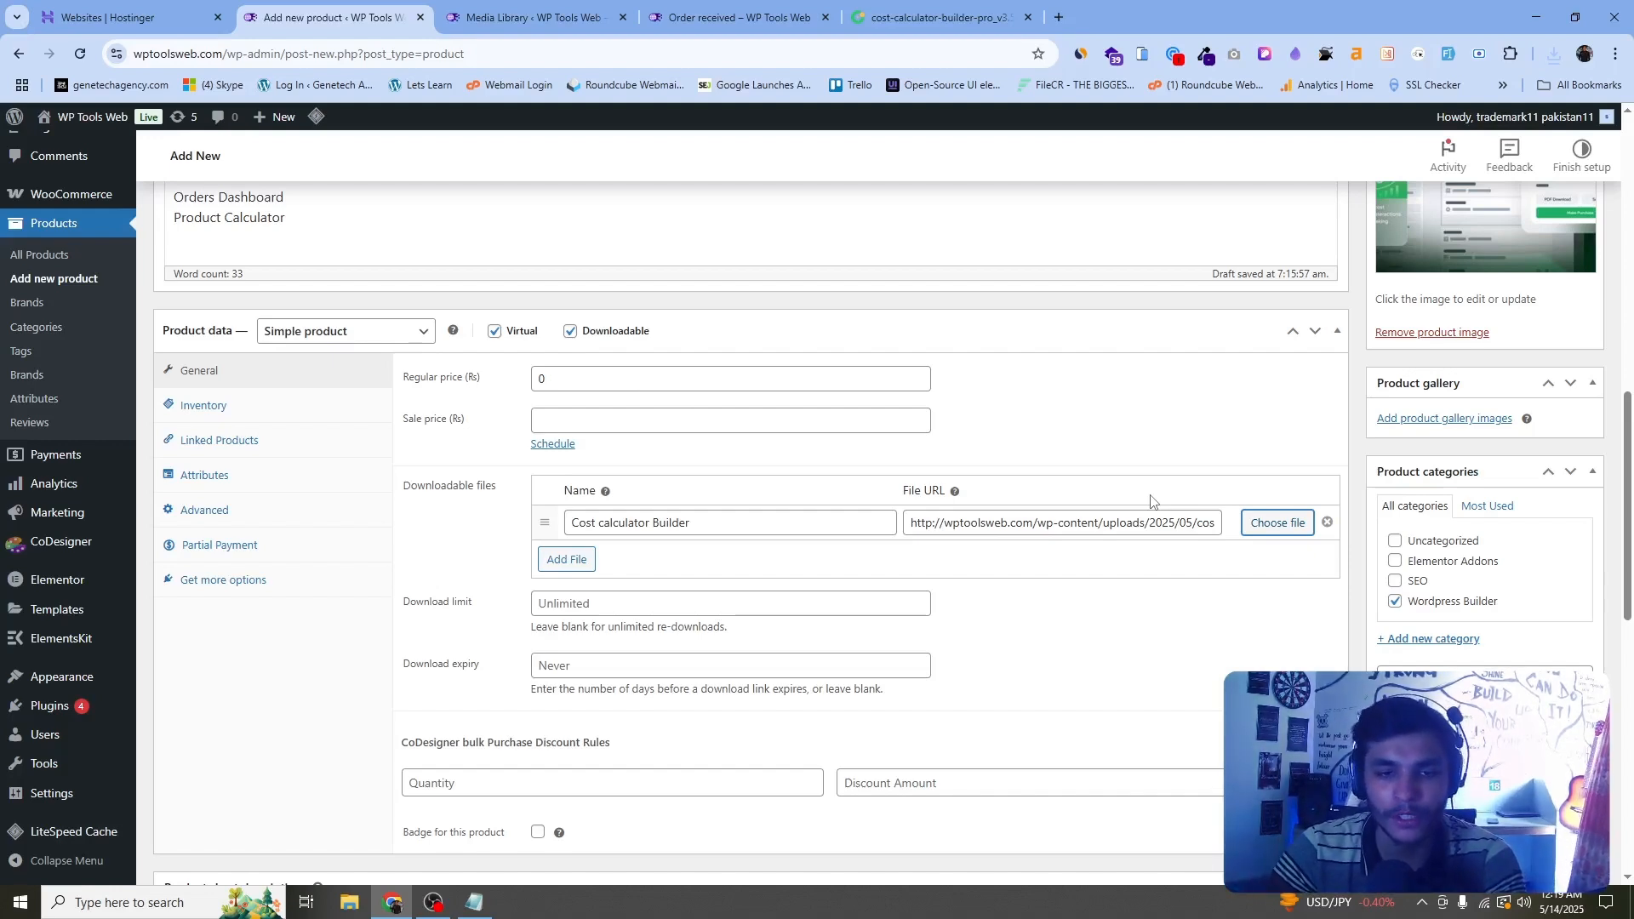
# - Copy the file page link of cost-calculator-builder-pro_v3.5.0.zip from its OYdir page
pyautogui.click(884, 7)
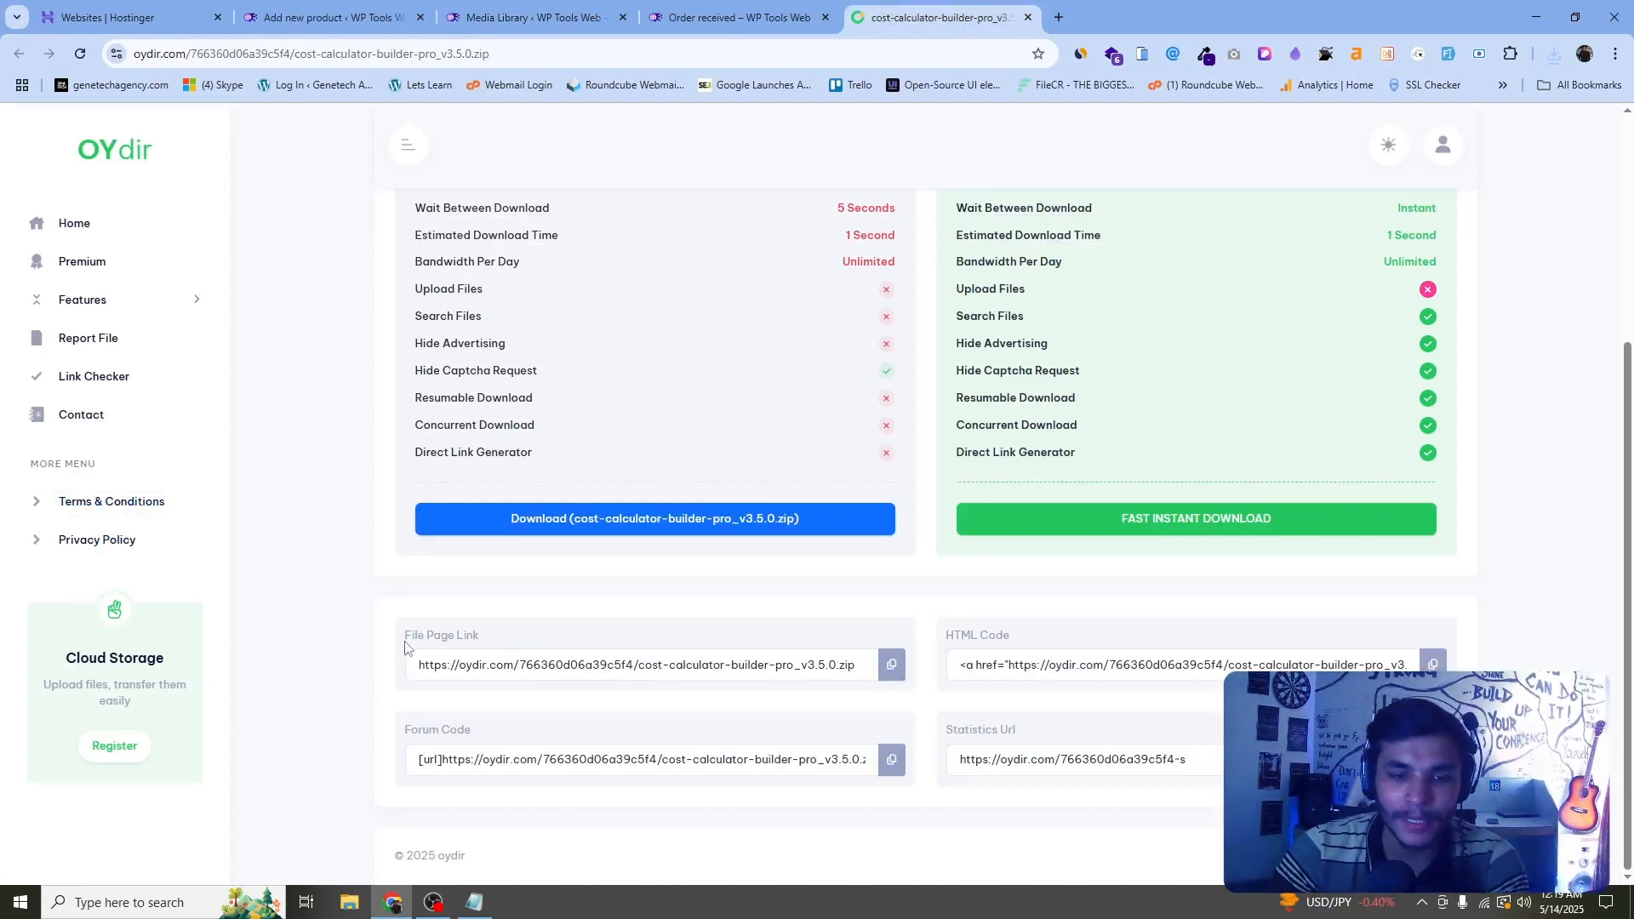
pyautogui.moveTo(416, 635); pyautogui.dragTo(468, 640)
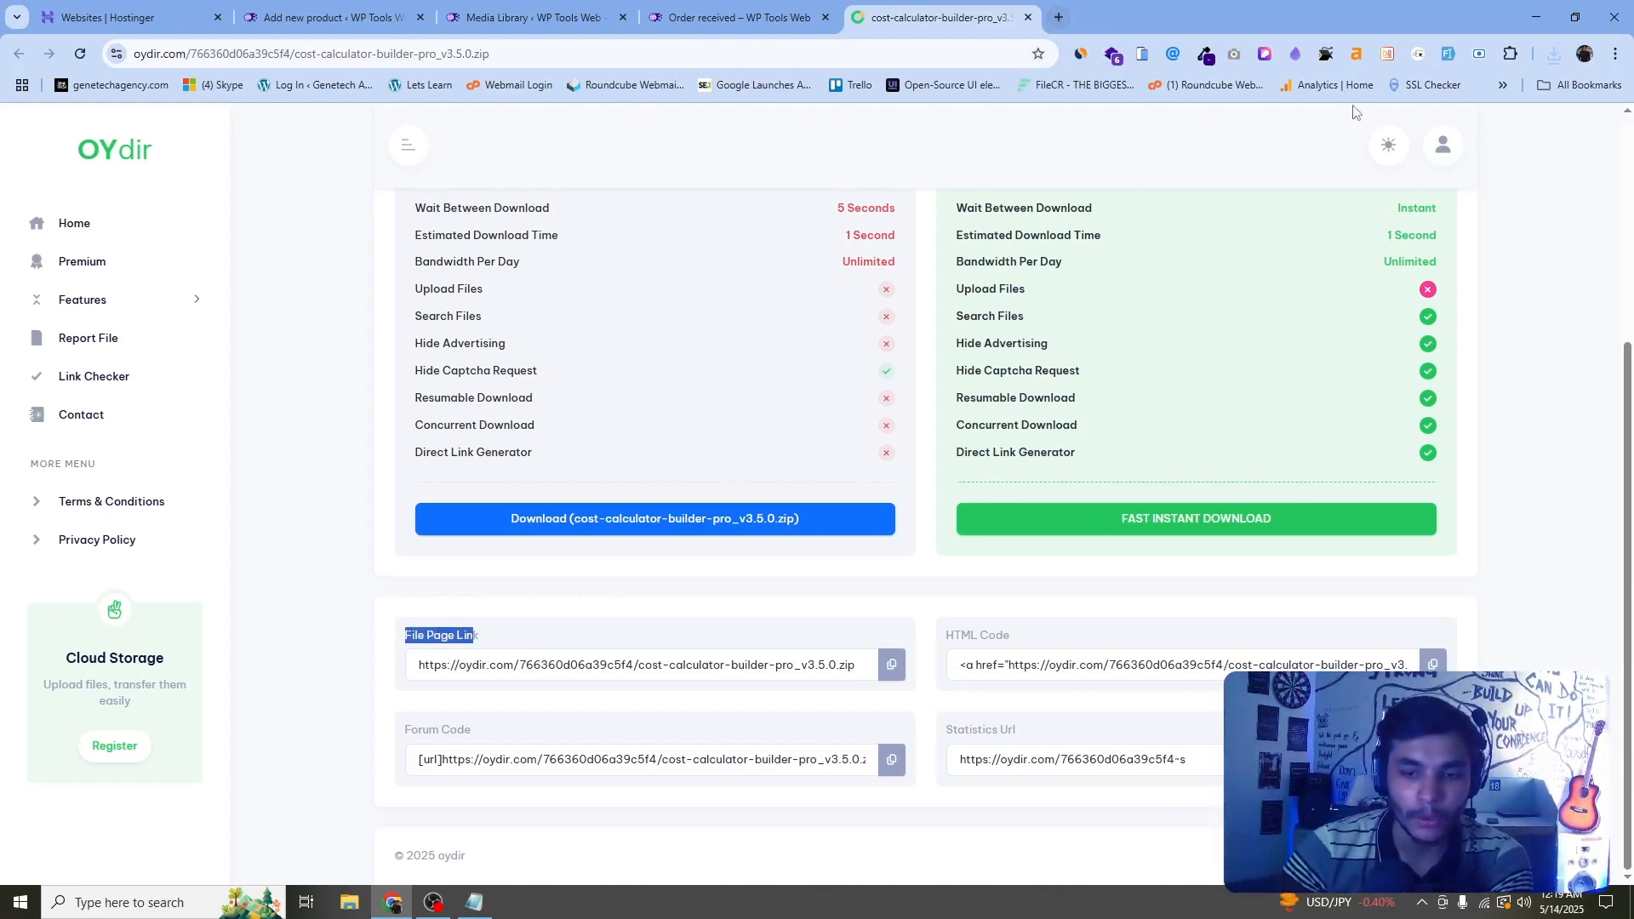
pyautogui.click(891, 665)
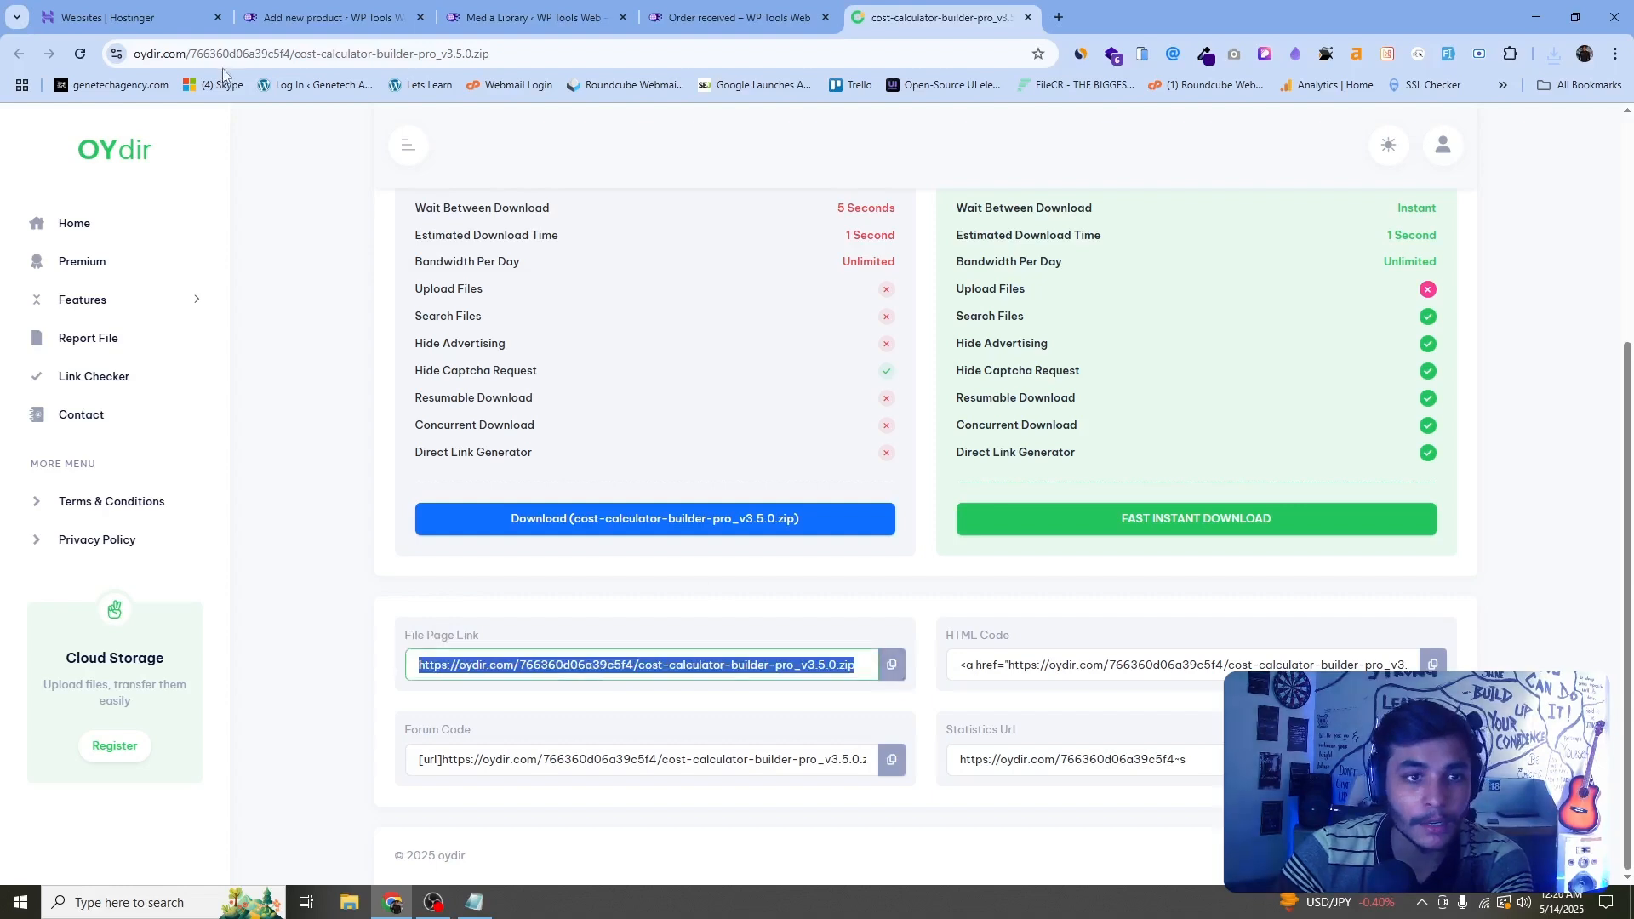
pyautogui.click(891, 664)
# - Close the attachment details and the Media Library, and replace the product's downloadable file URL with the copied OYdir link
pyautogui.click(575, 12)
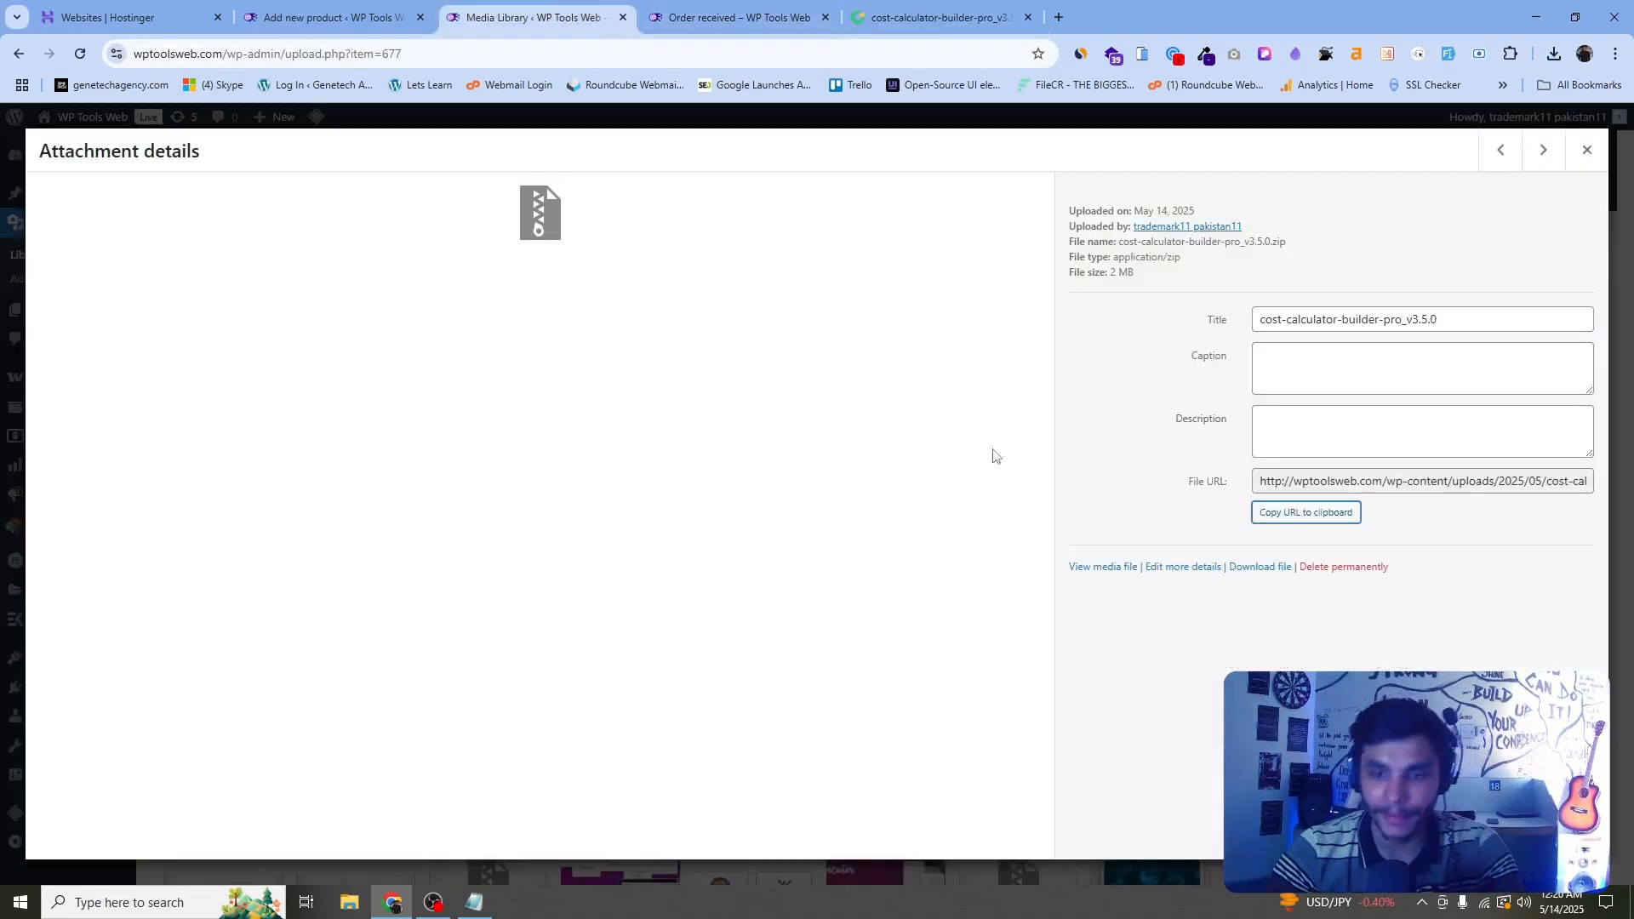
pyautogui.click(1587, 150)
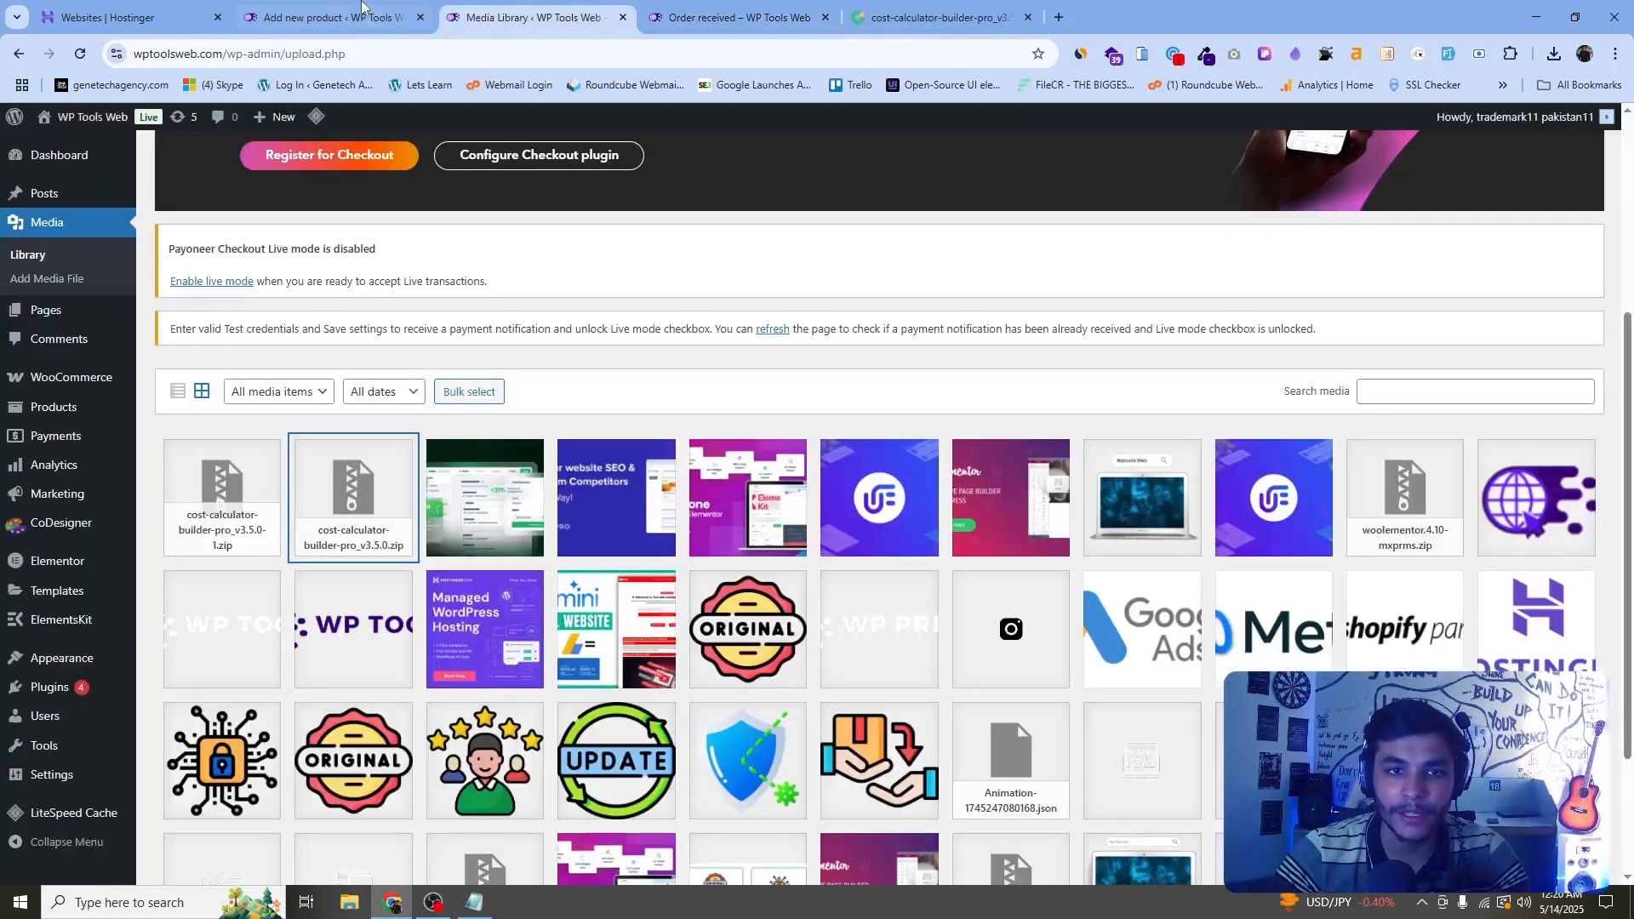
pyautogui.click(341, 16)
pyautogui.click(624, 17)
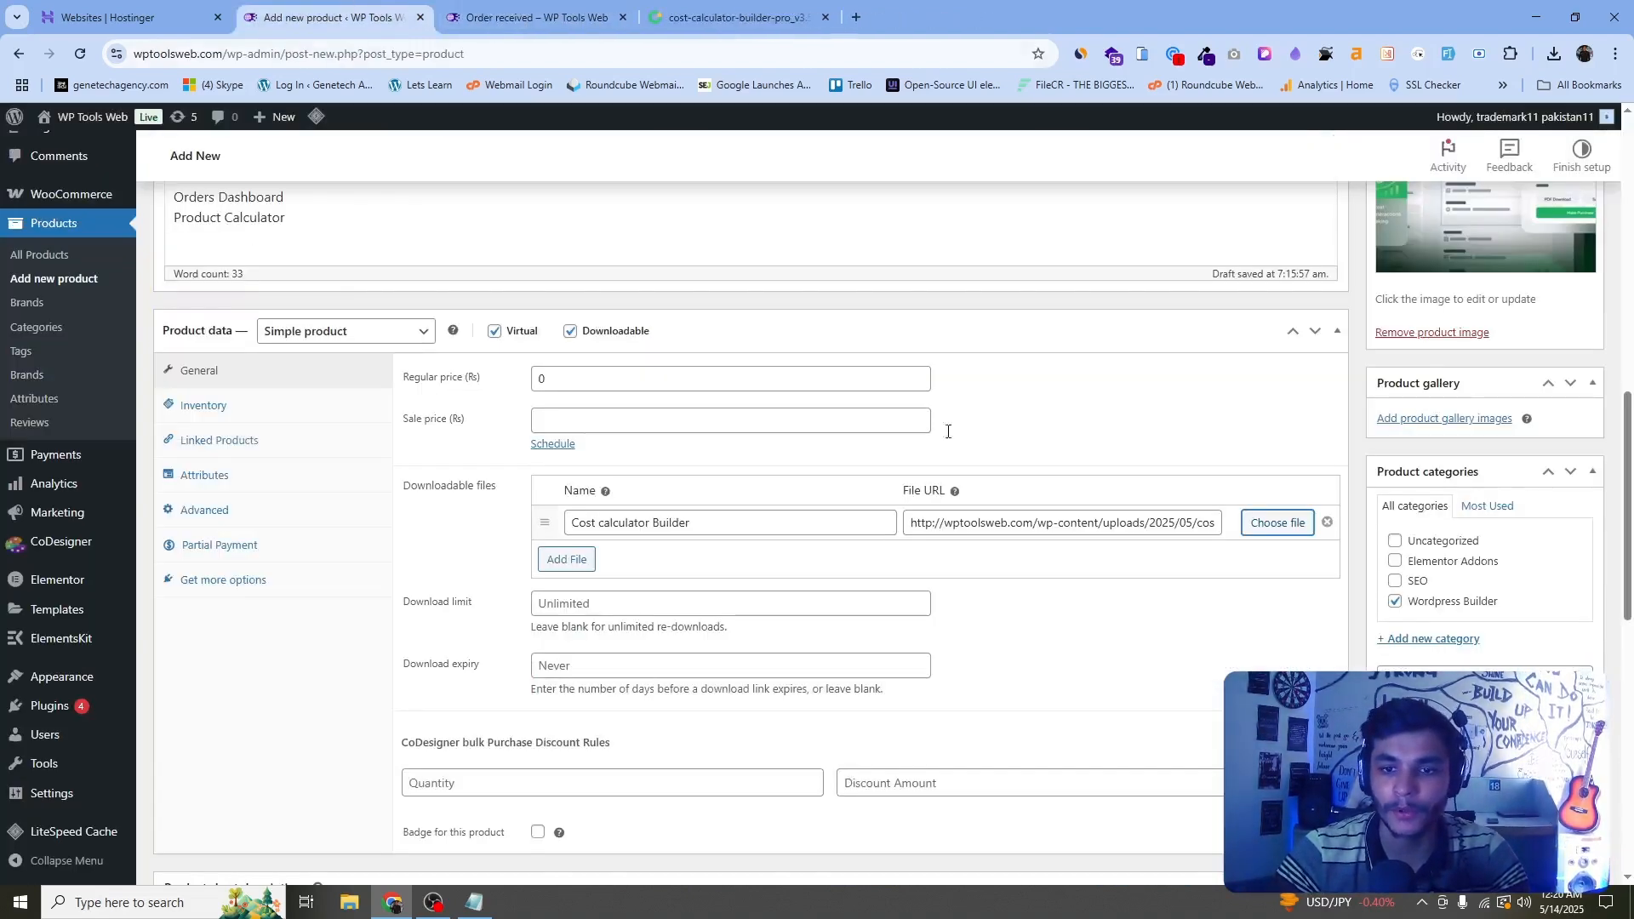
pyautogui.tripleClick(1069, 531)
pyautogui.hotkey('ctrl', 'v')
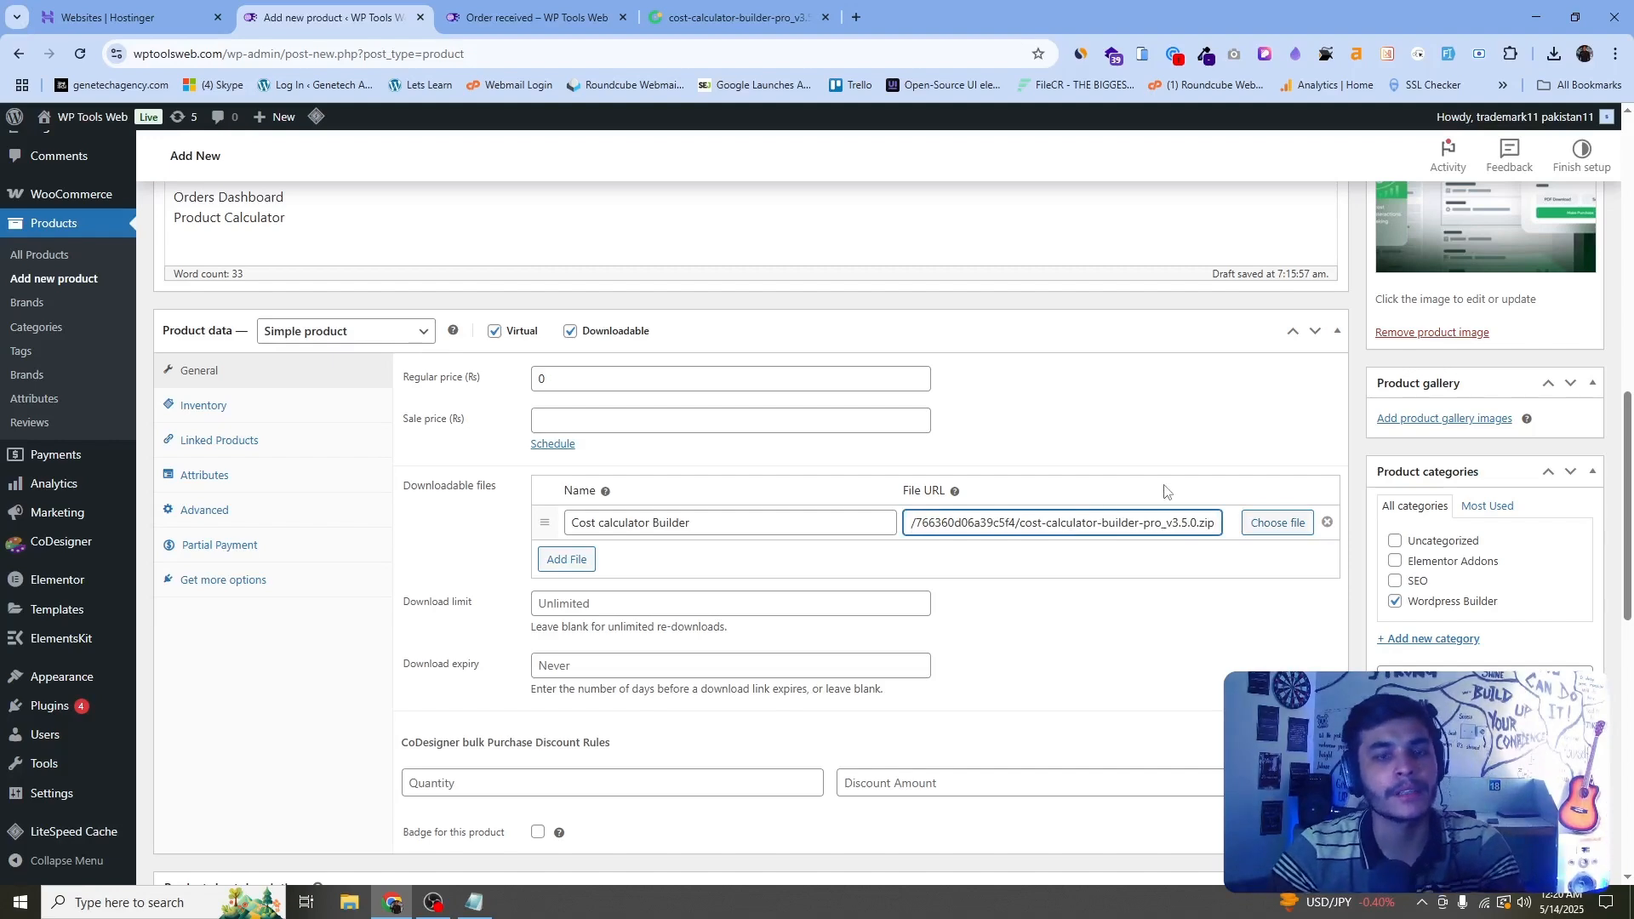
pyautogui.click(1289, 465)
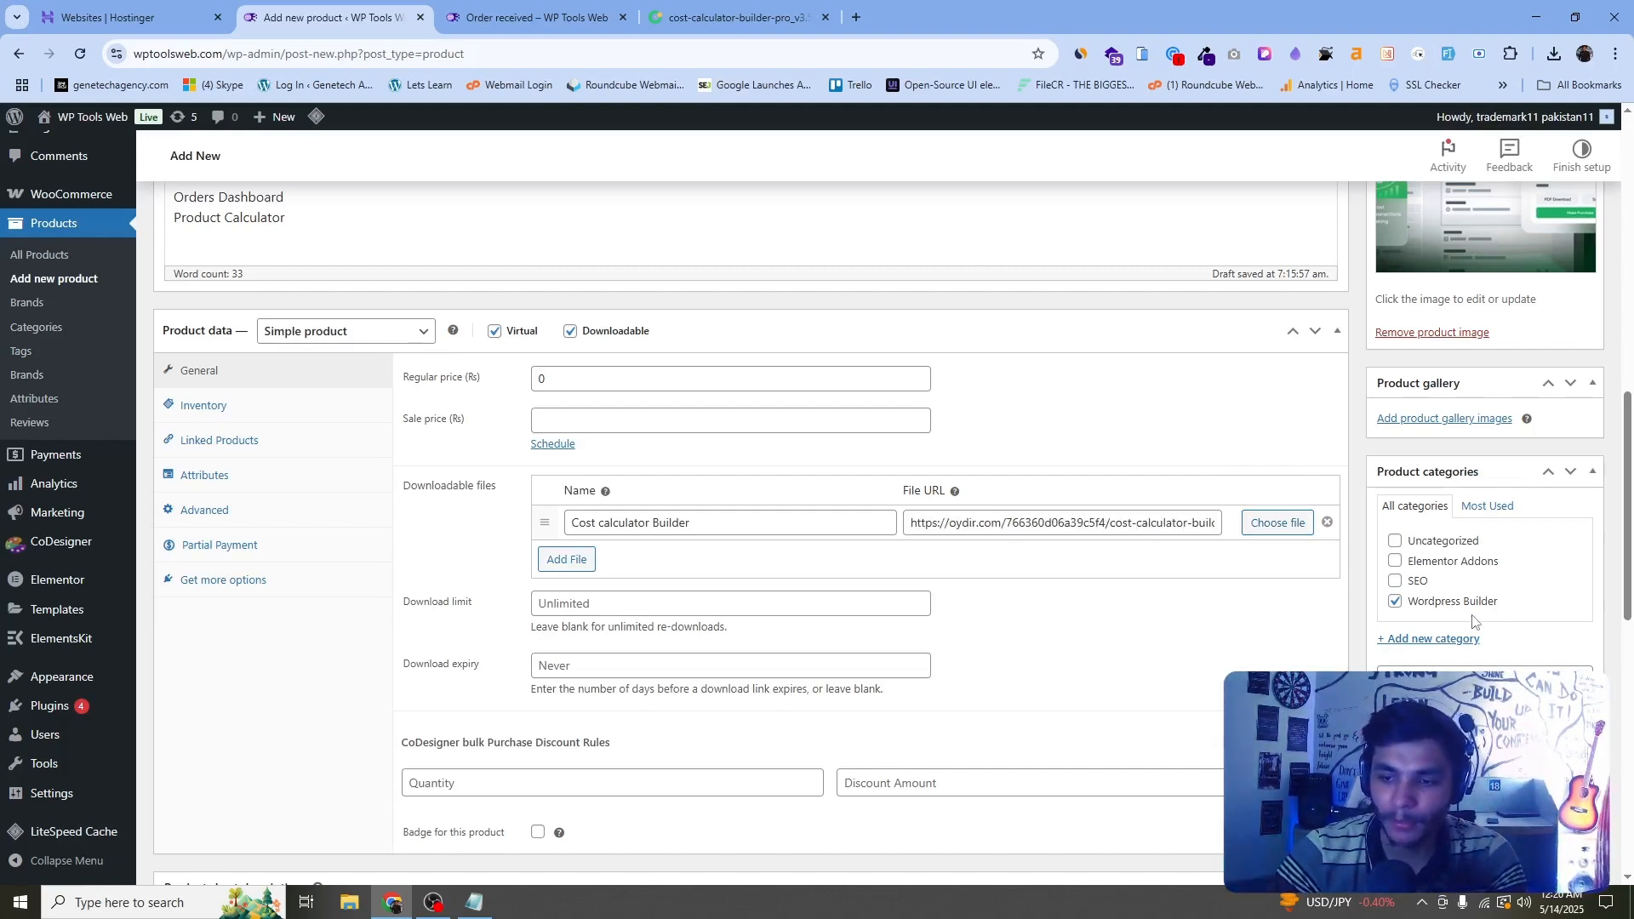
# - Review the Cost Calculator Builder Pro product settings and publish the product
pyautogui.scroll(6, 1473, 620)
pyautogui.scroll(-15, 1456, 595)
pyautogui.scroll(6, 1445, 571)
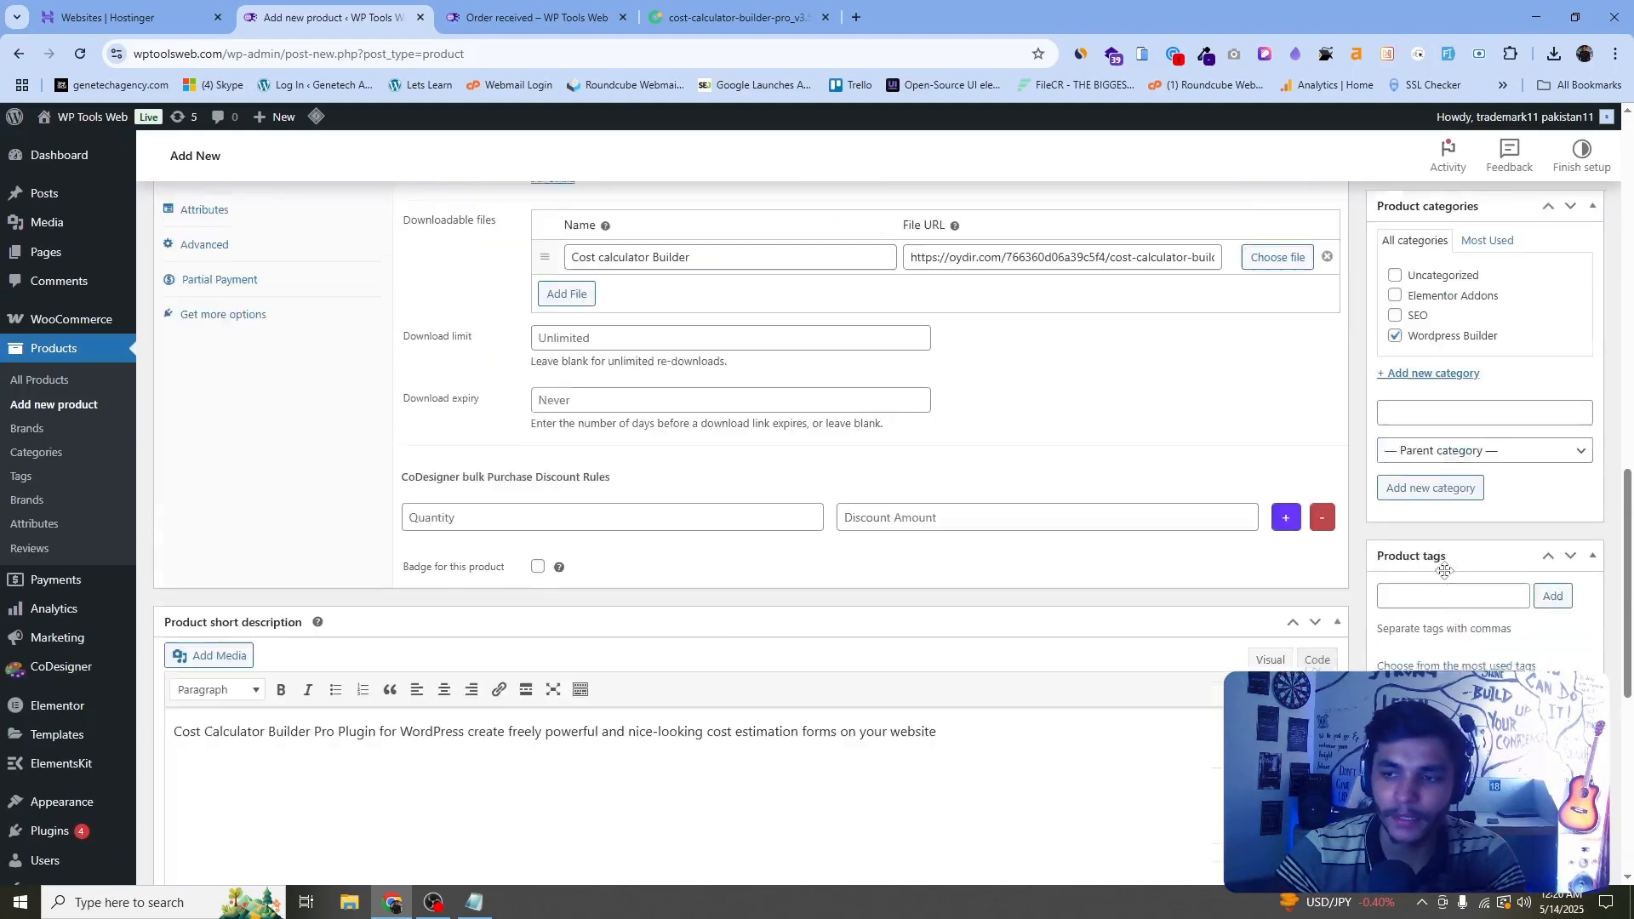
pyautogui.scroll(10, 1445, 571)
pyautogui.click(1565, 482)
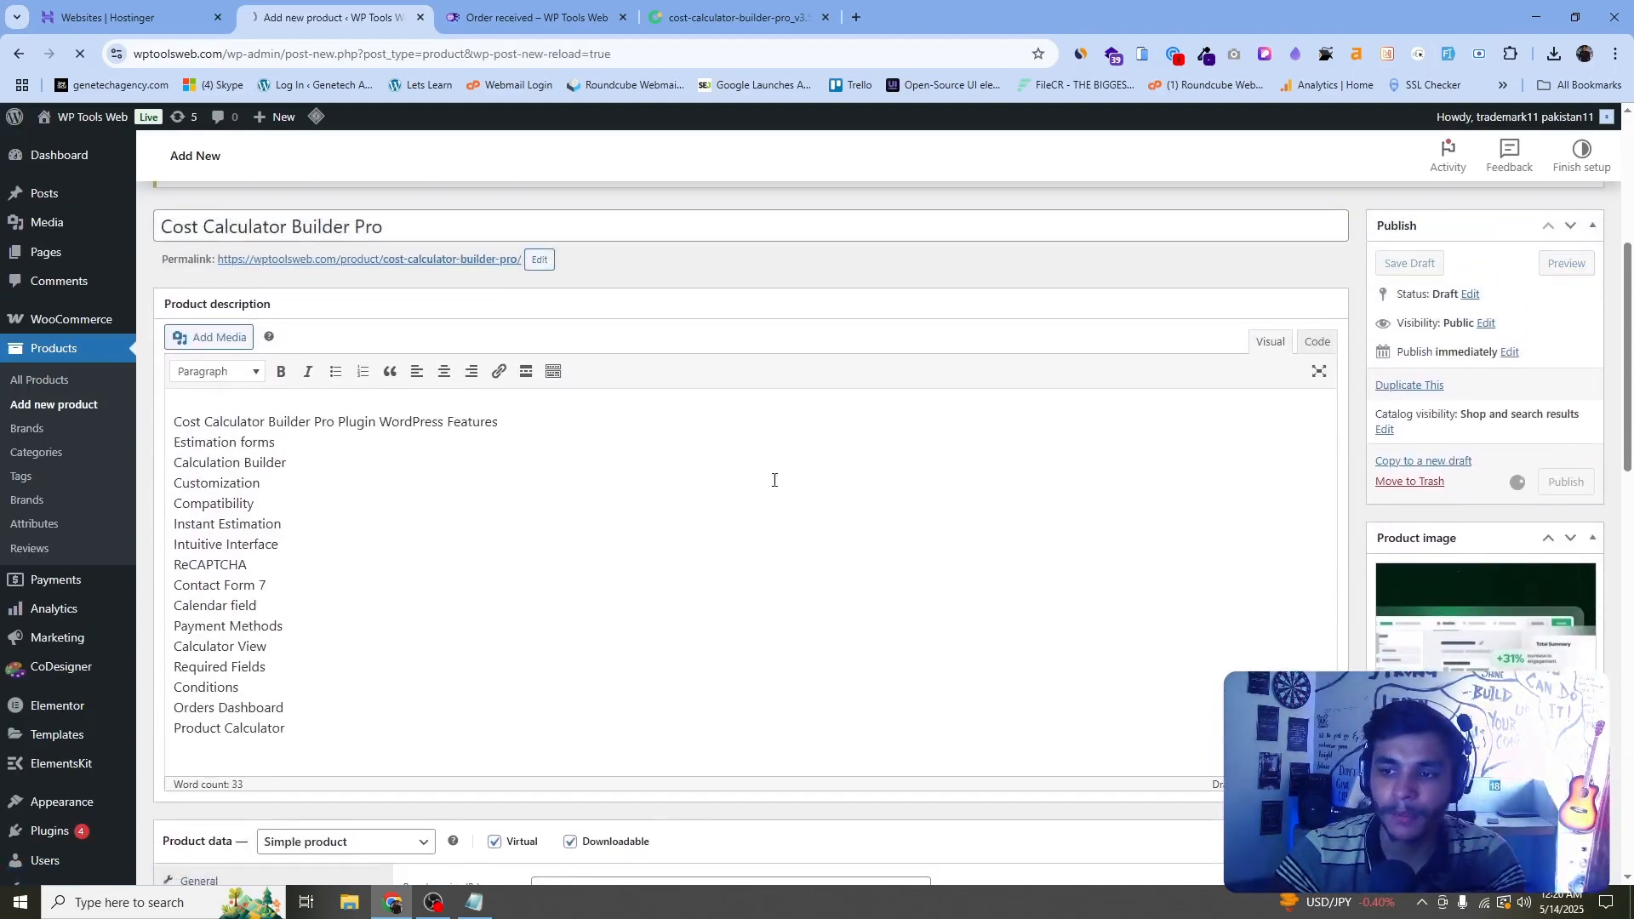
# - Open the store's Wp Plugins page and check how Cost Calculator Builder Pro is listed among the popular products
pyautogui.click(515, 19)
pyautogui.scroll(3, 359, 328)
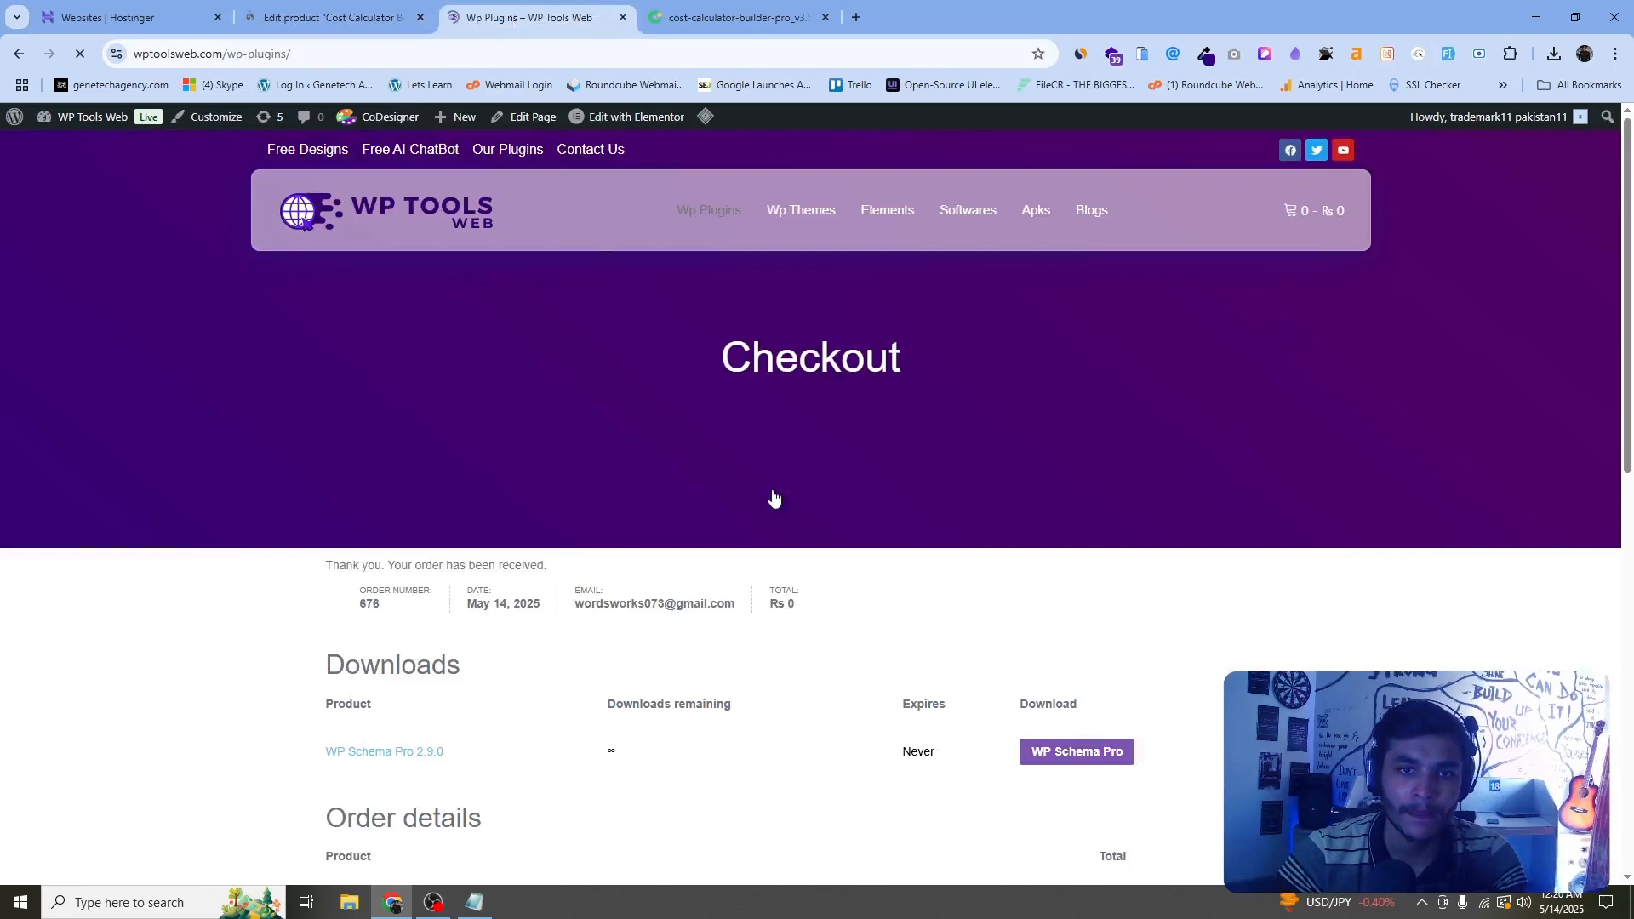
pyautogui.scroll(-8, 818, 511)
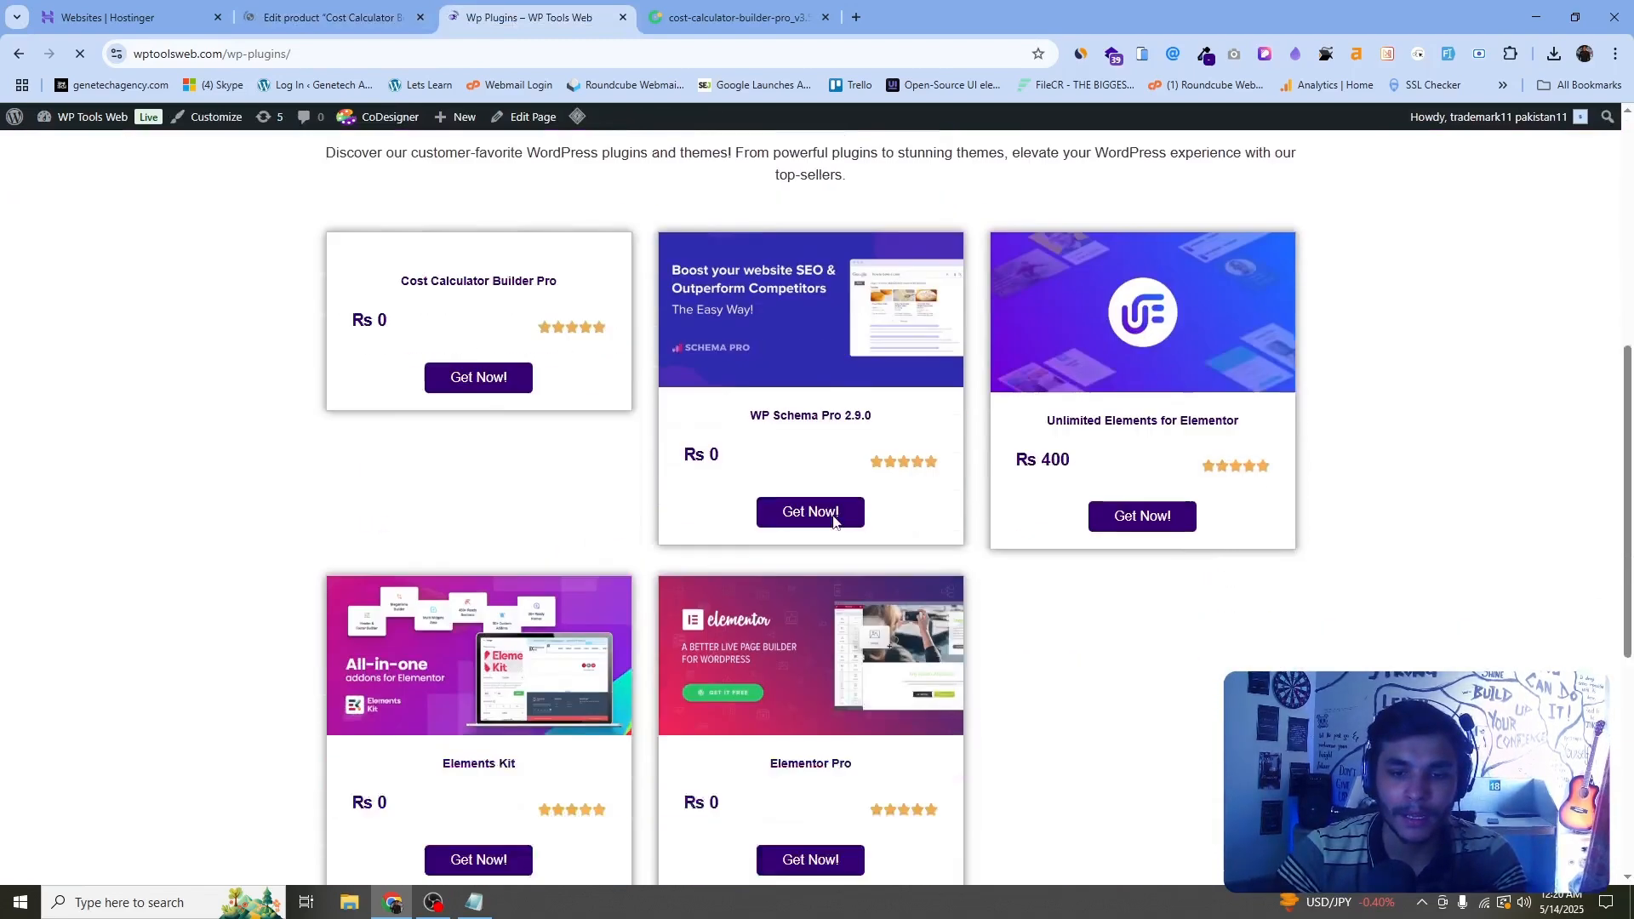
pyautogui.scroll(3, 502, 408)
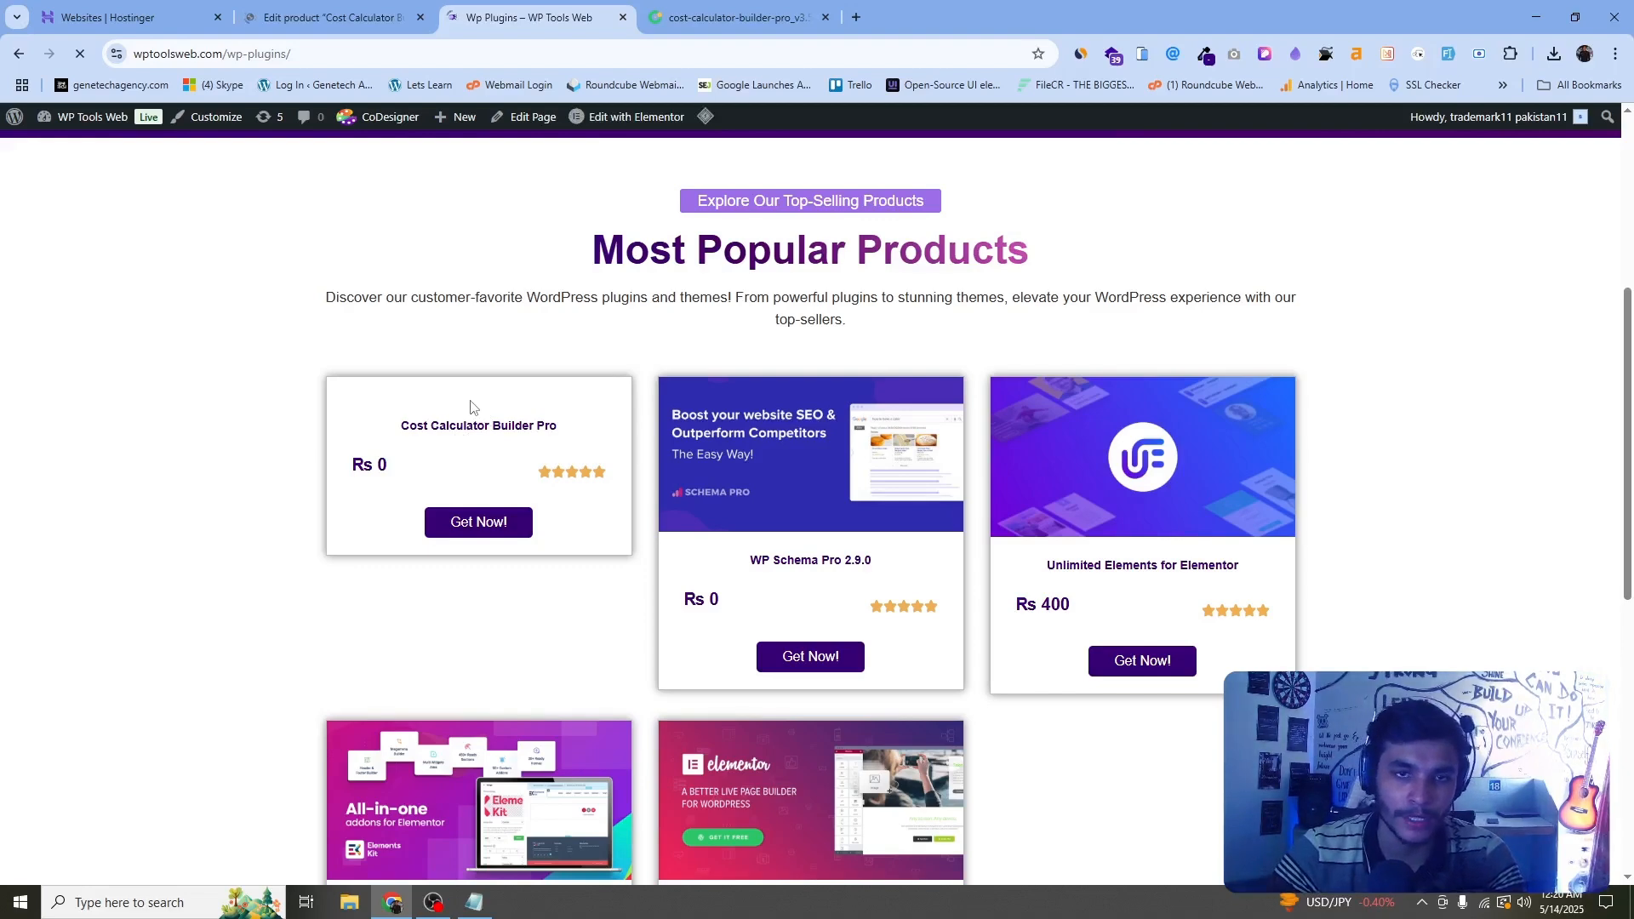
pyautogui.click(367, 4)
pyautogui.scroll(-6, 1371, 533)
pyautogui.click(530, 5)
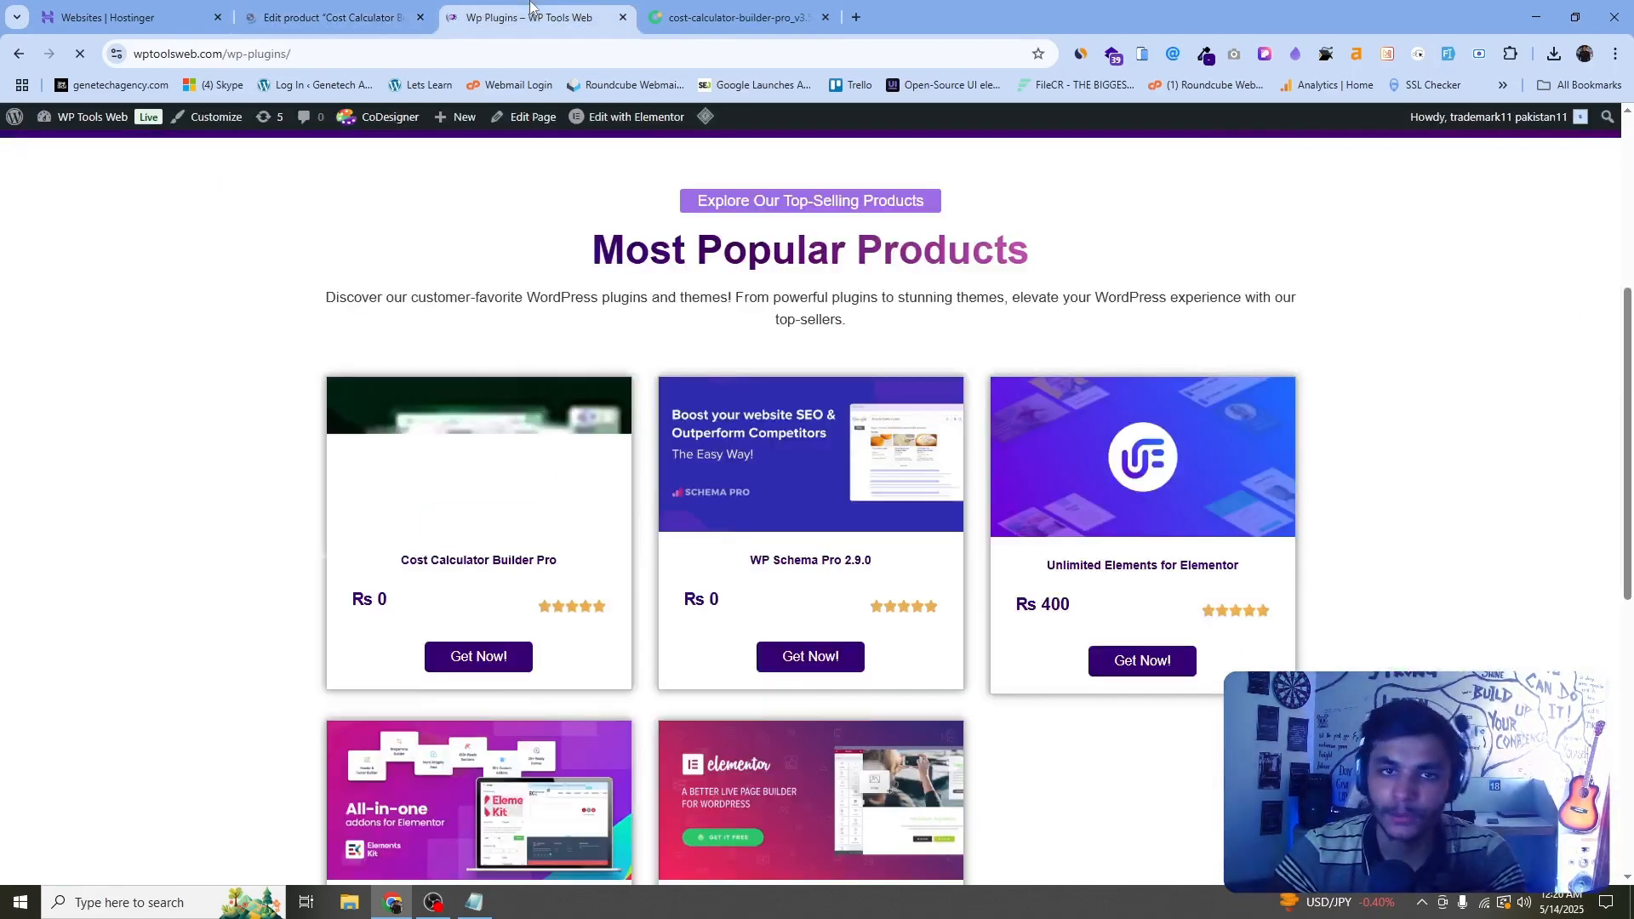
pyautogui.scroll(-1, 525, 536)
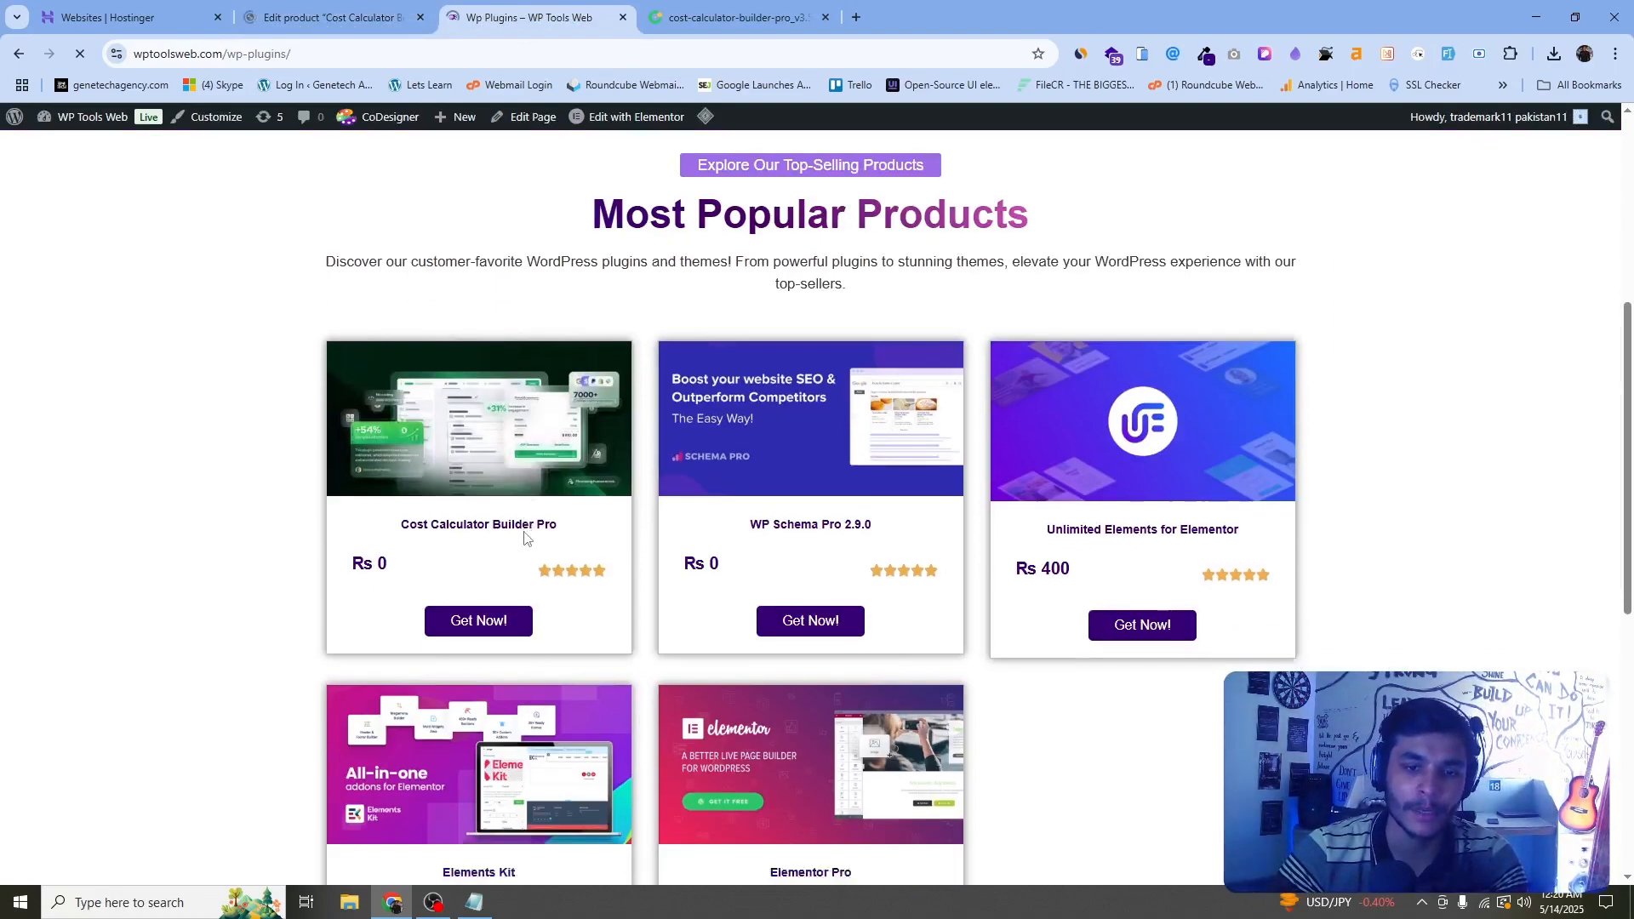
# - Open the Cost Calculator Builder Pro product page, review its description, and add the product to the cart
pyautogui.scroll(-3, 524, 536)
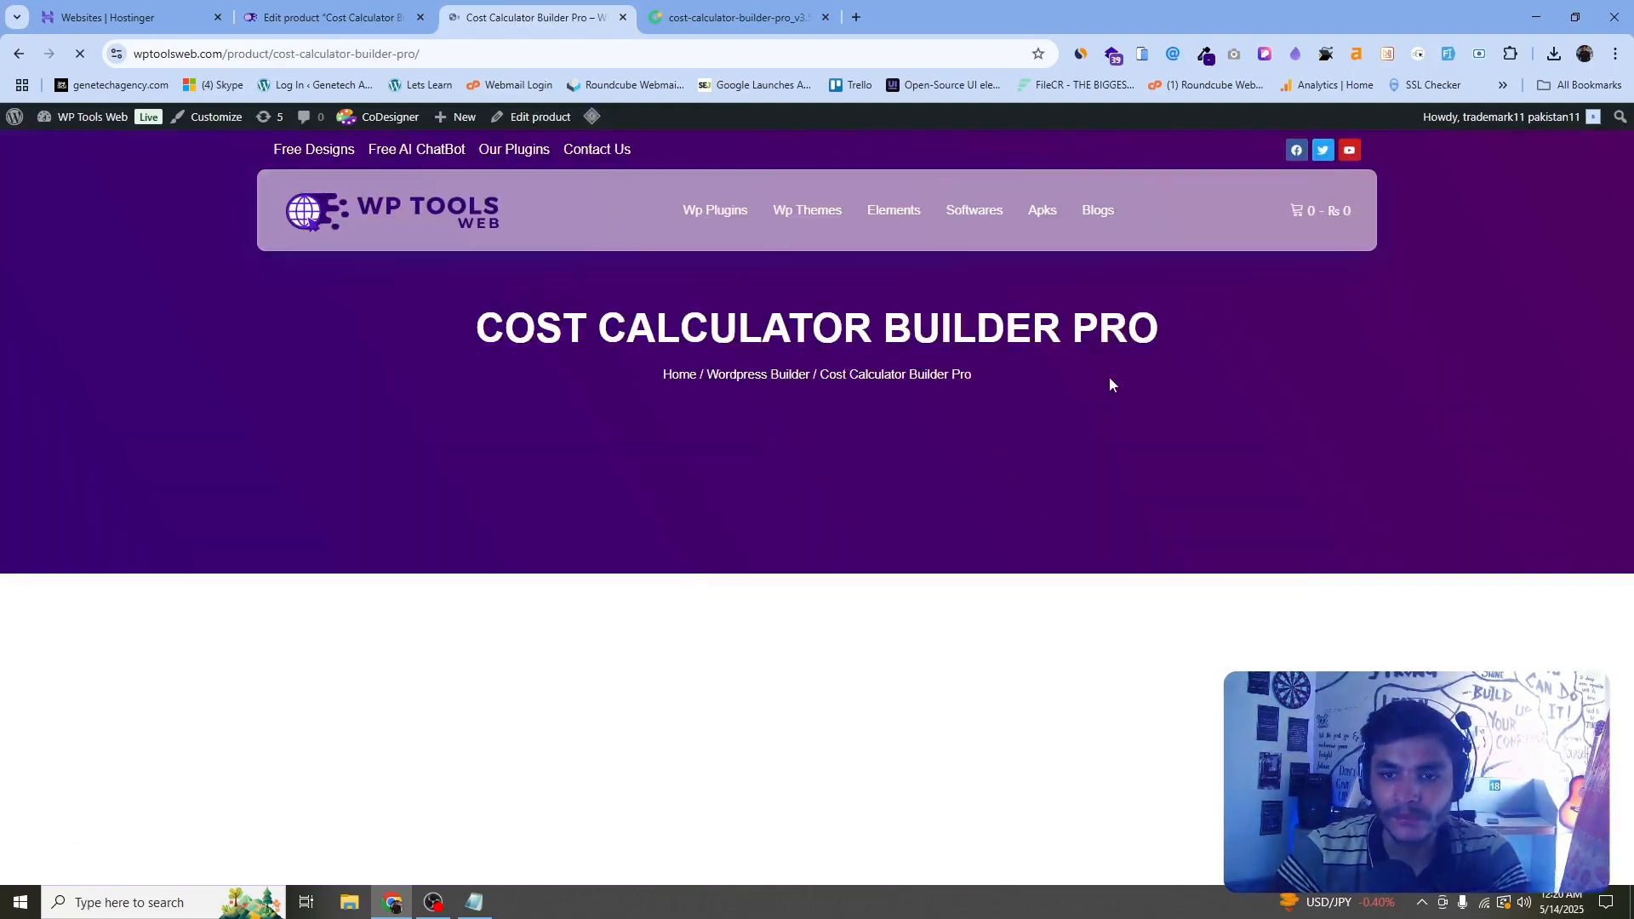
pyautogui.scroll(-6, 808, 511)
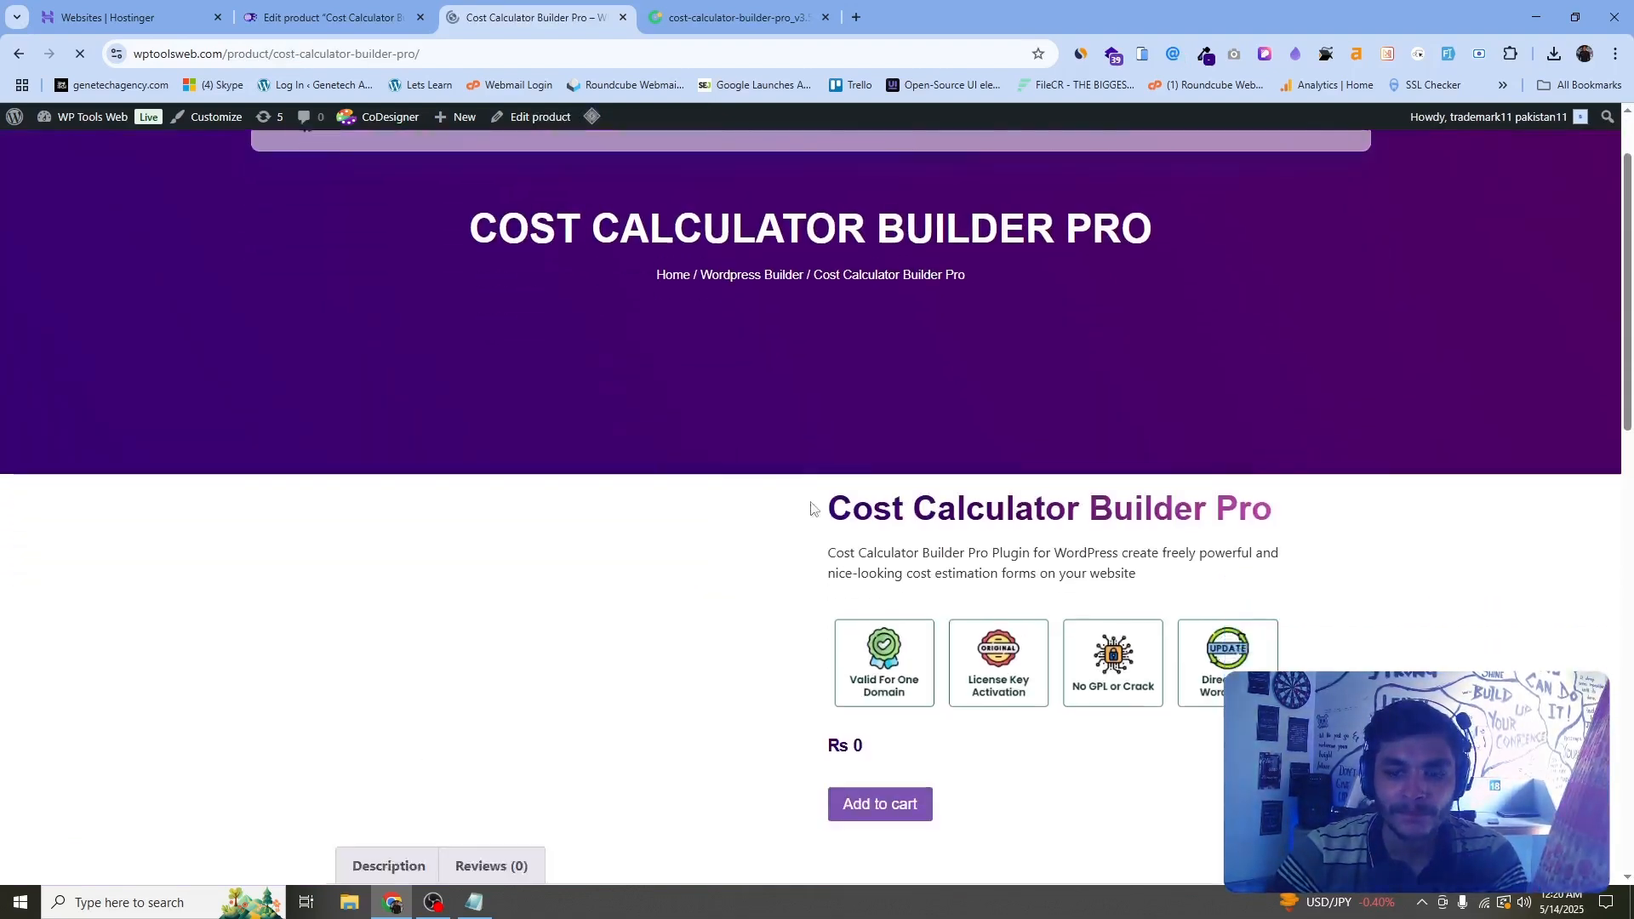
pyautogui.click(859, 397)
pyautogui.scroll(-4, 324, 649)
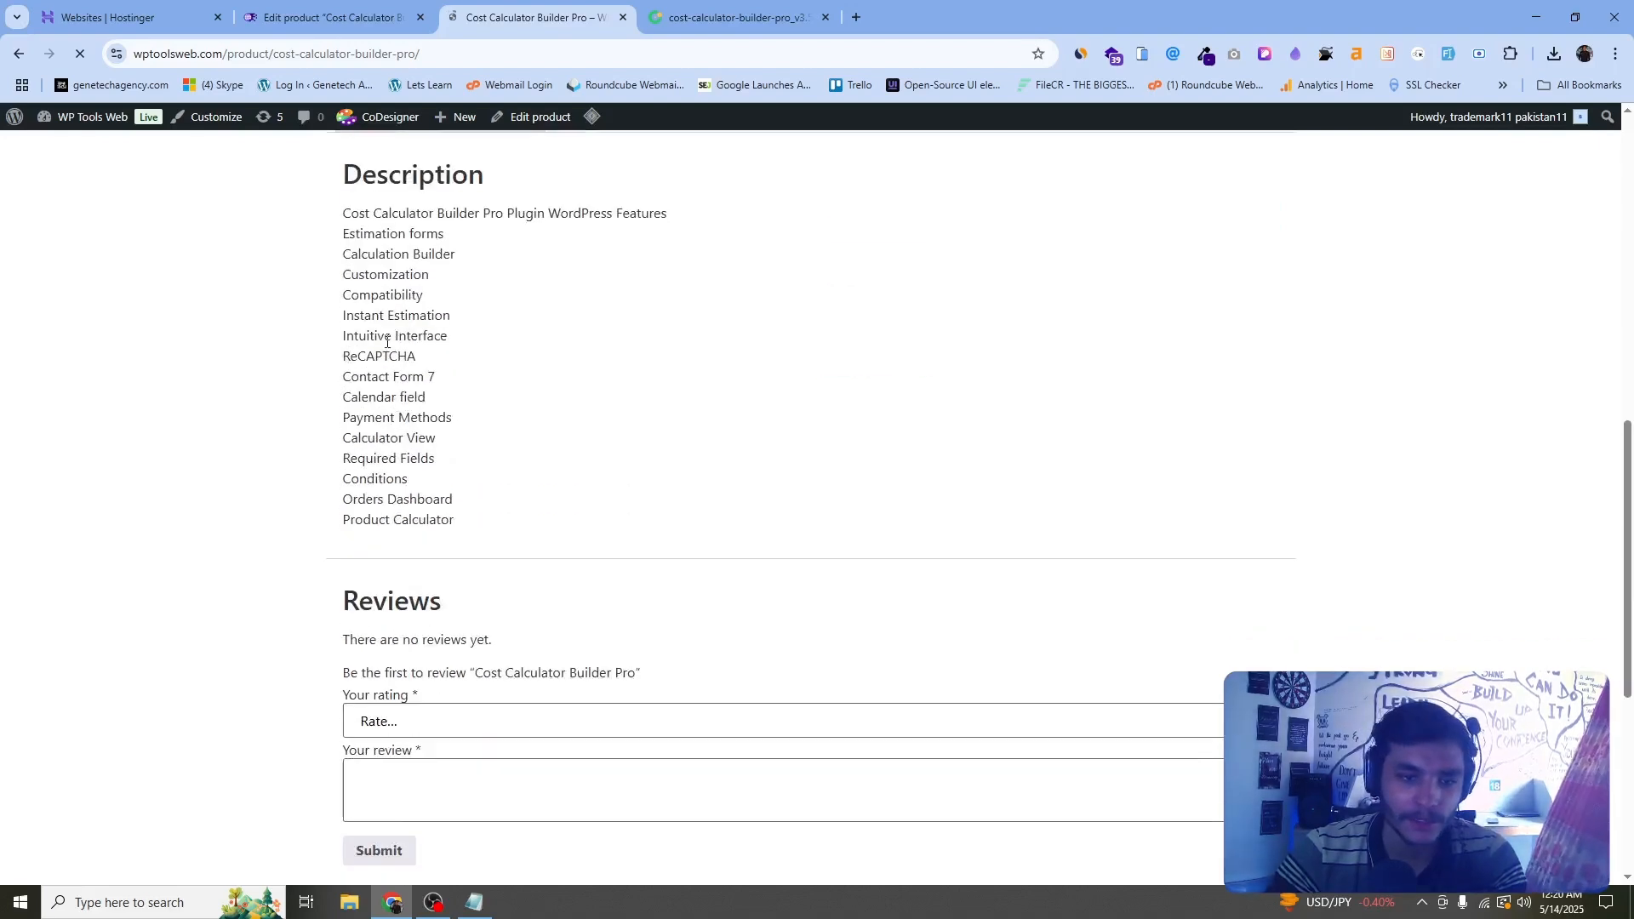
pyautogui.scroll(4, 1013, 467)
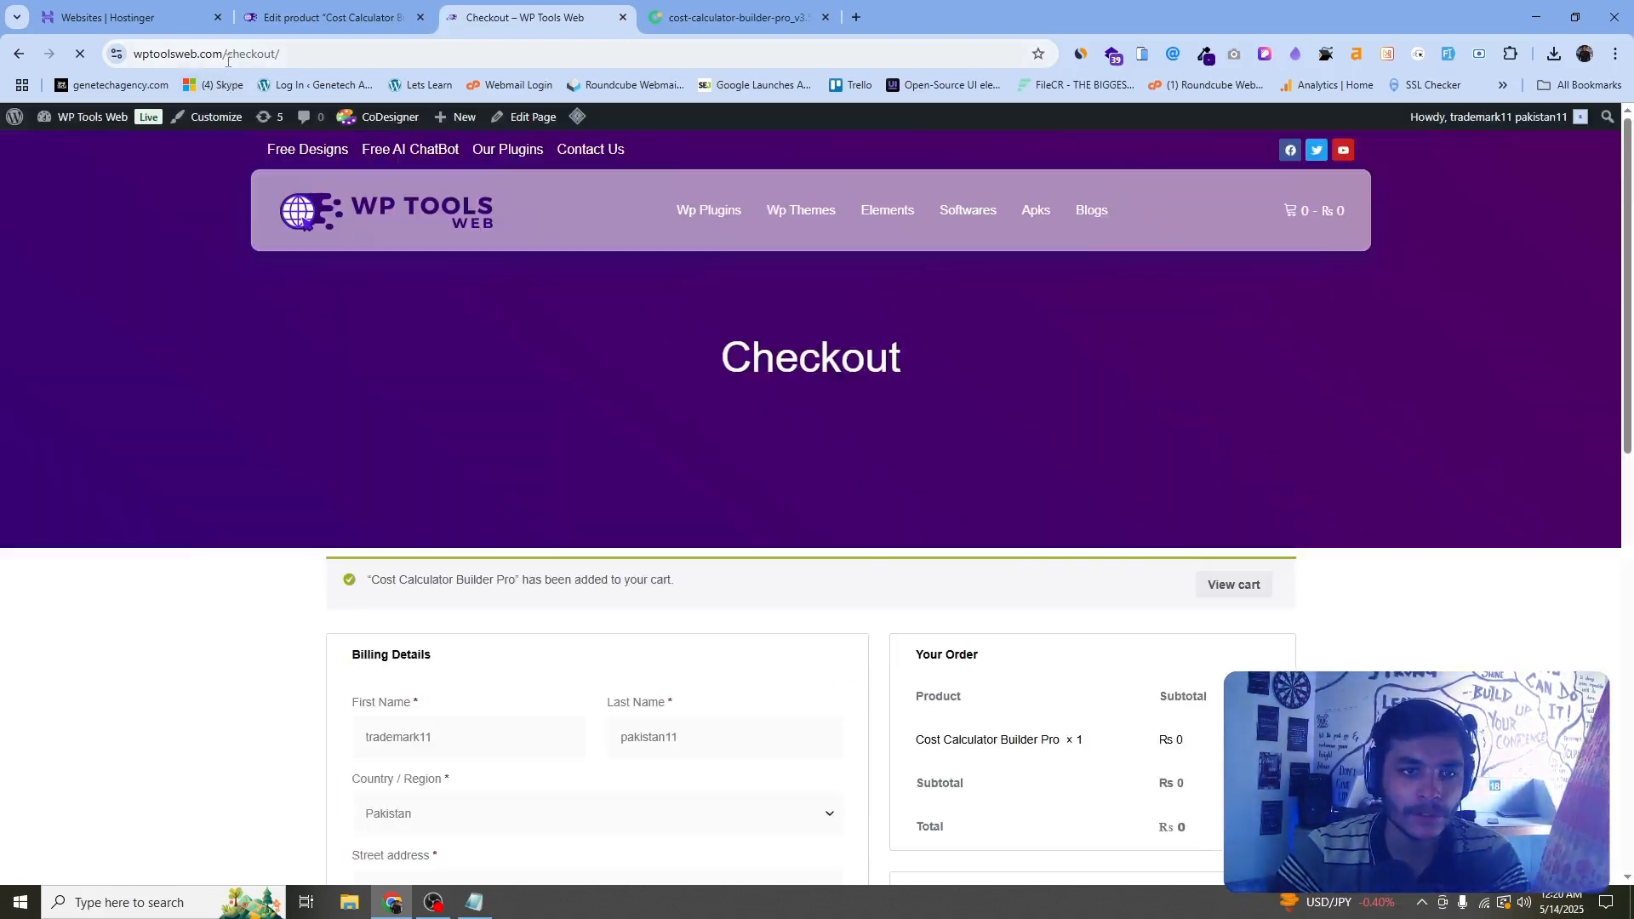
# - Check the checkout page address and order summary, and place the order for Cost Calculator Builder Pro
pyautogui.moveTo(226, 53); pyautogui.dragTo(381, 54)
pyautogui.click(296, 47)
pyautogui.click(318, 55)
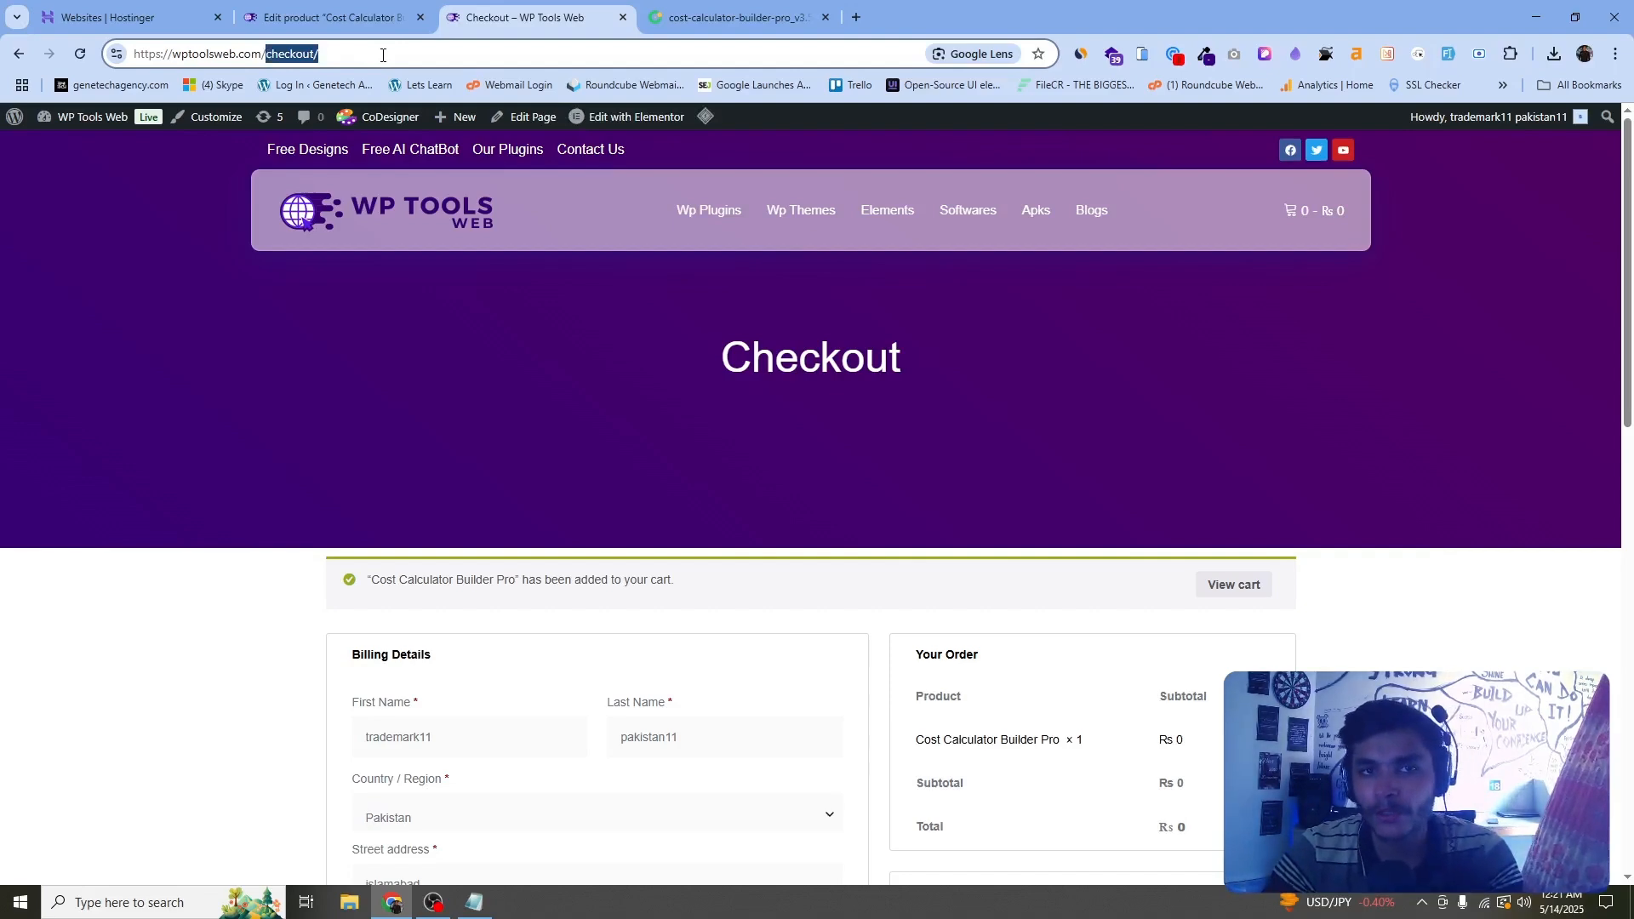
pyautogui.scroll(-4, 1262, 395)
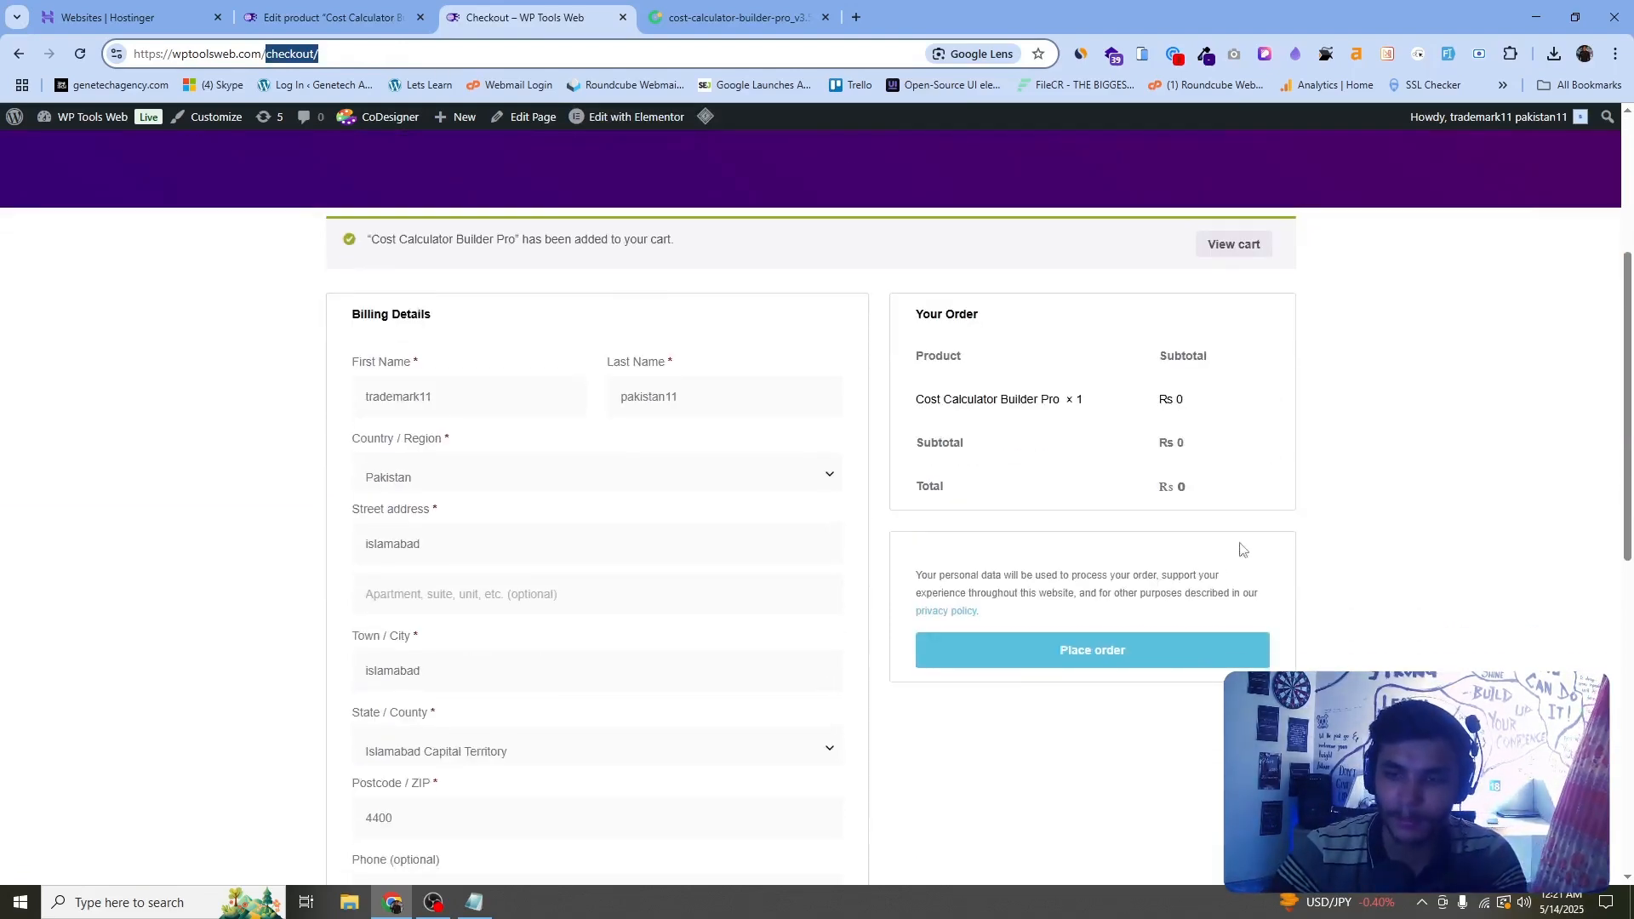
pyautogui.click(1107, 645)
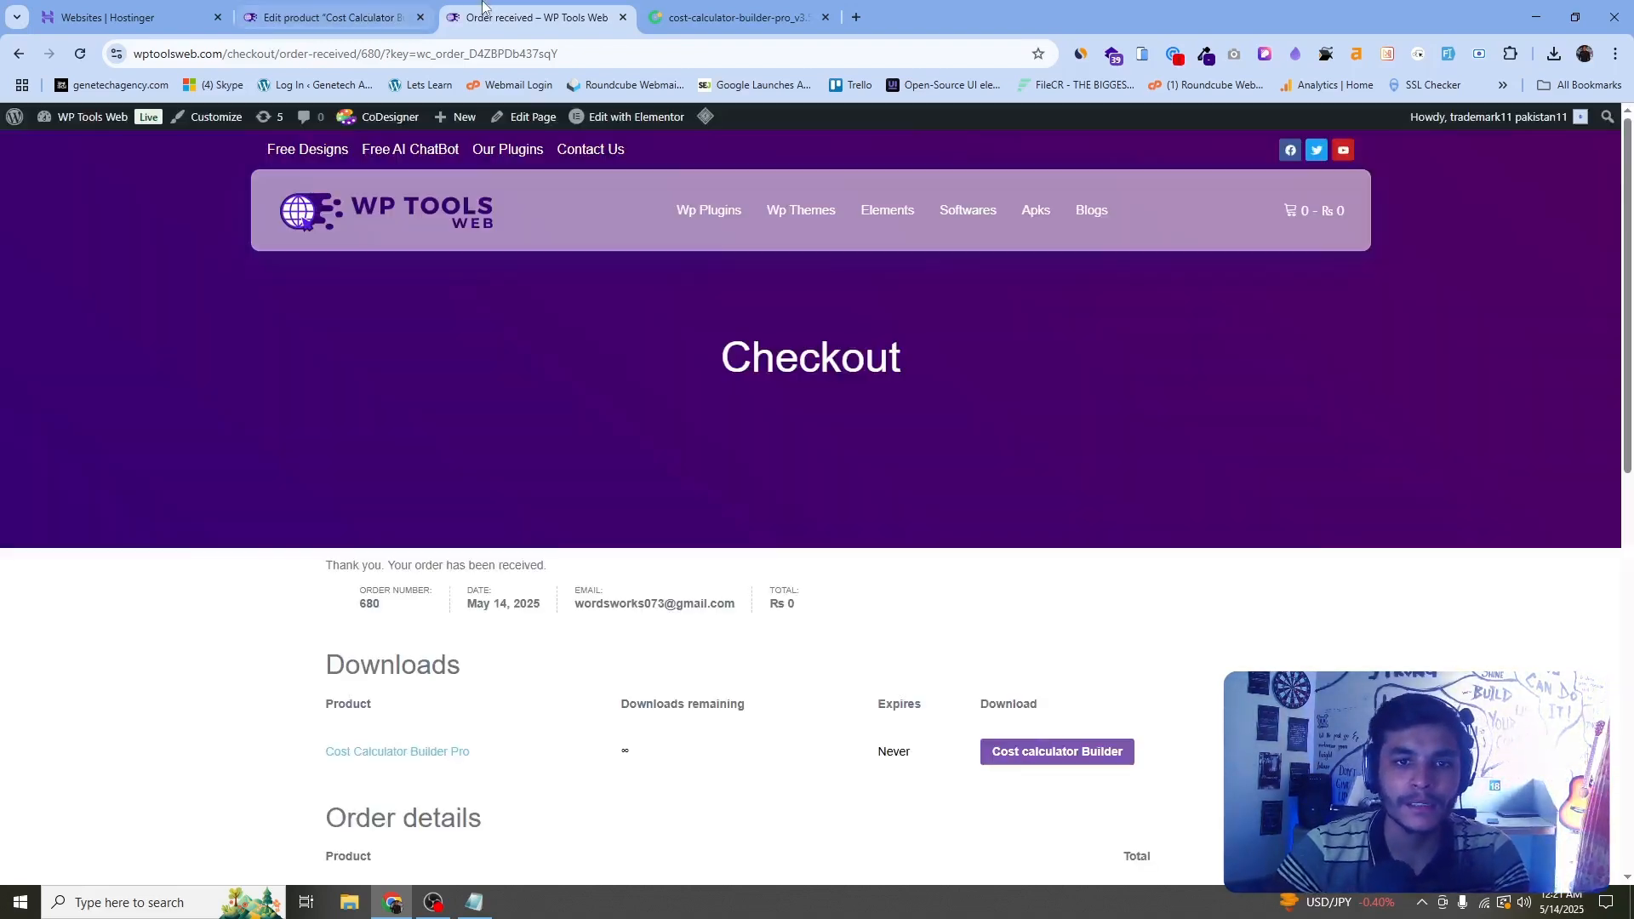
# - Download the "Cost calculator Builder" file from the received order's downloads
pyautogui.scroll(-2, 911, 613)
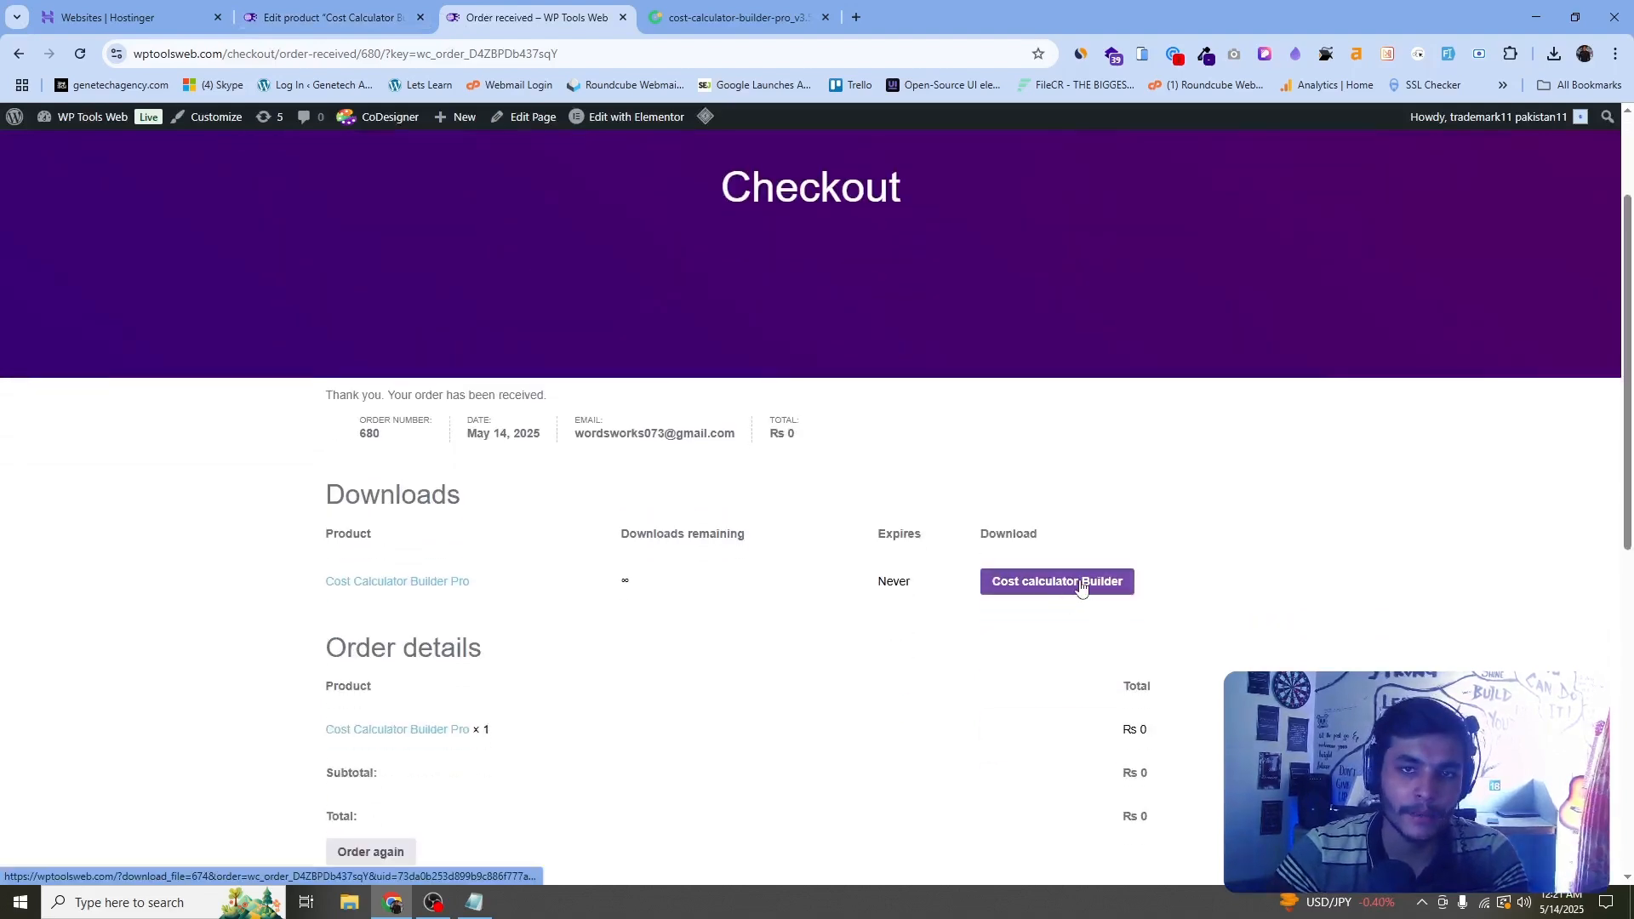
pyautogui.click(1081, 585)
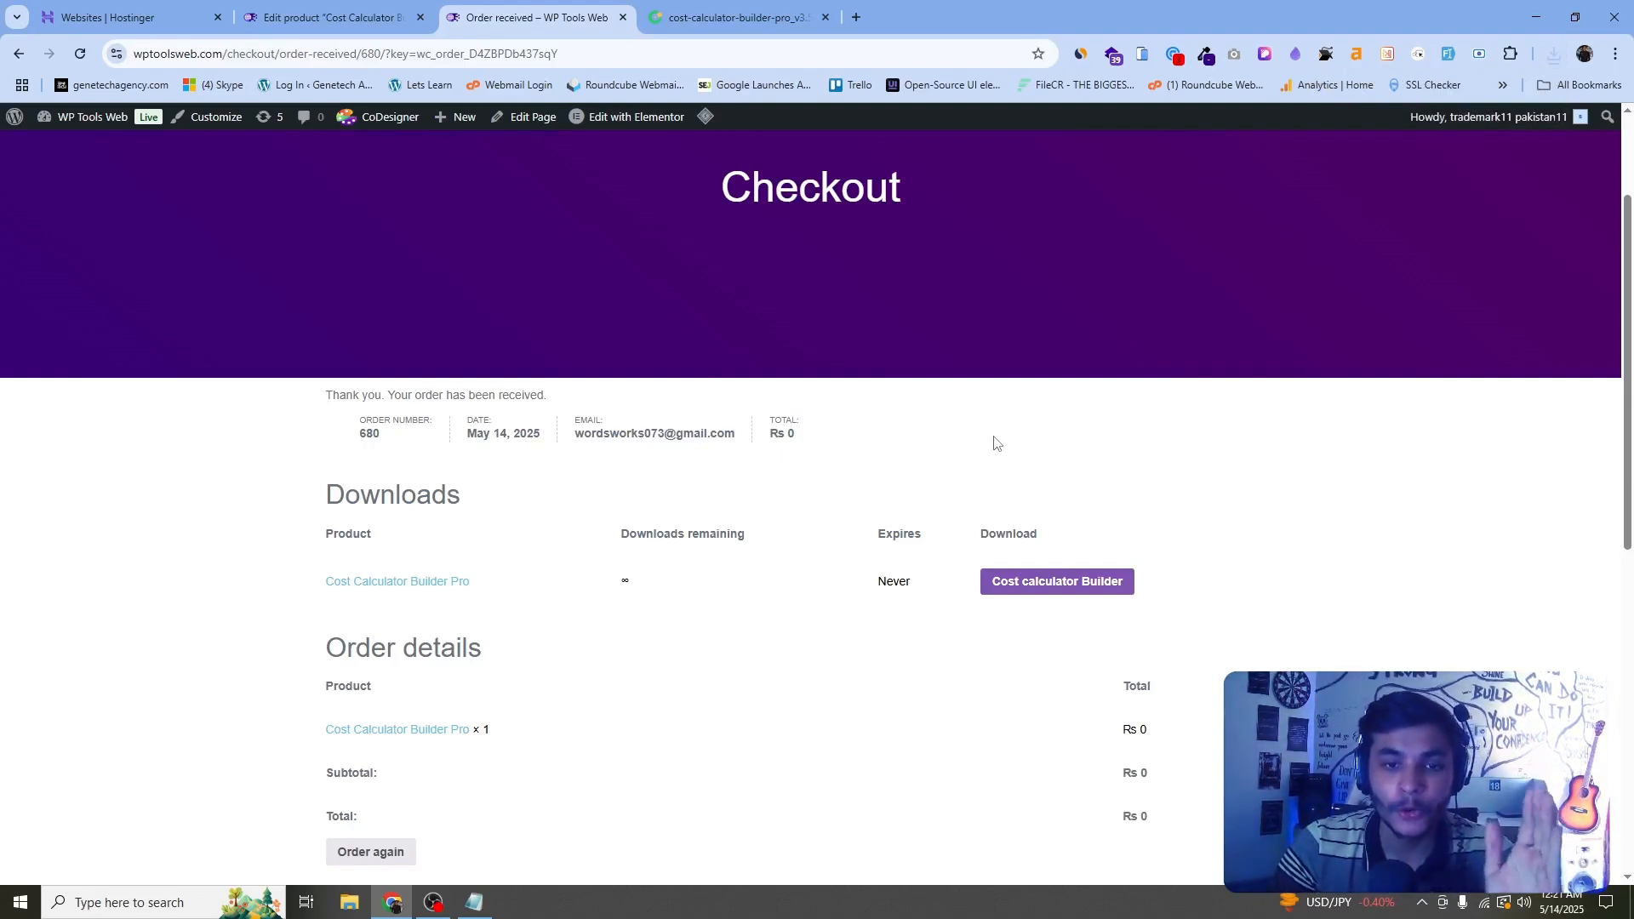
pyautogui.scroll(2, 994, 443)
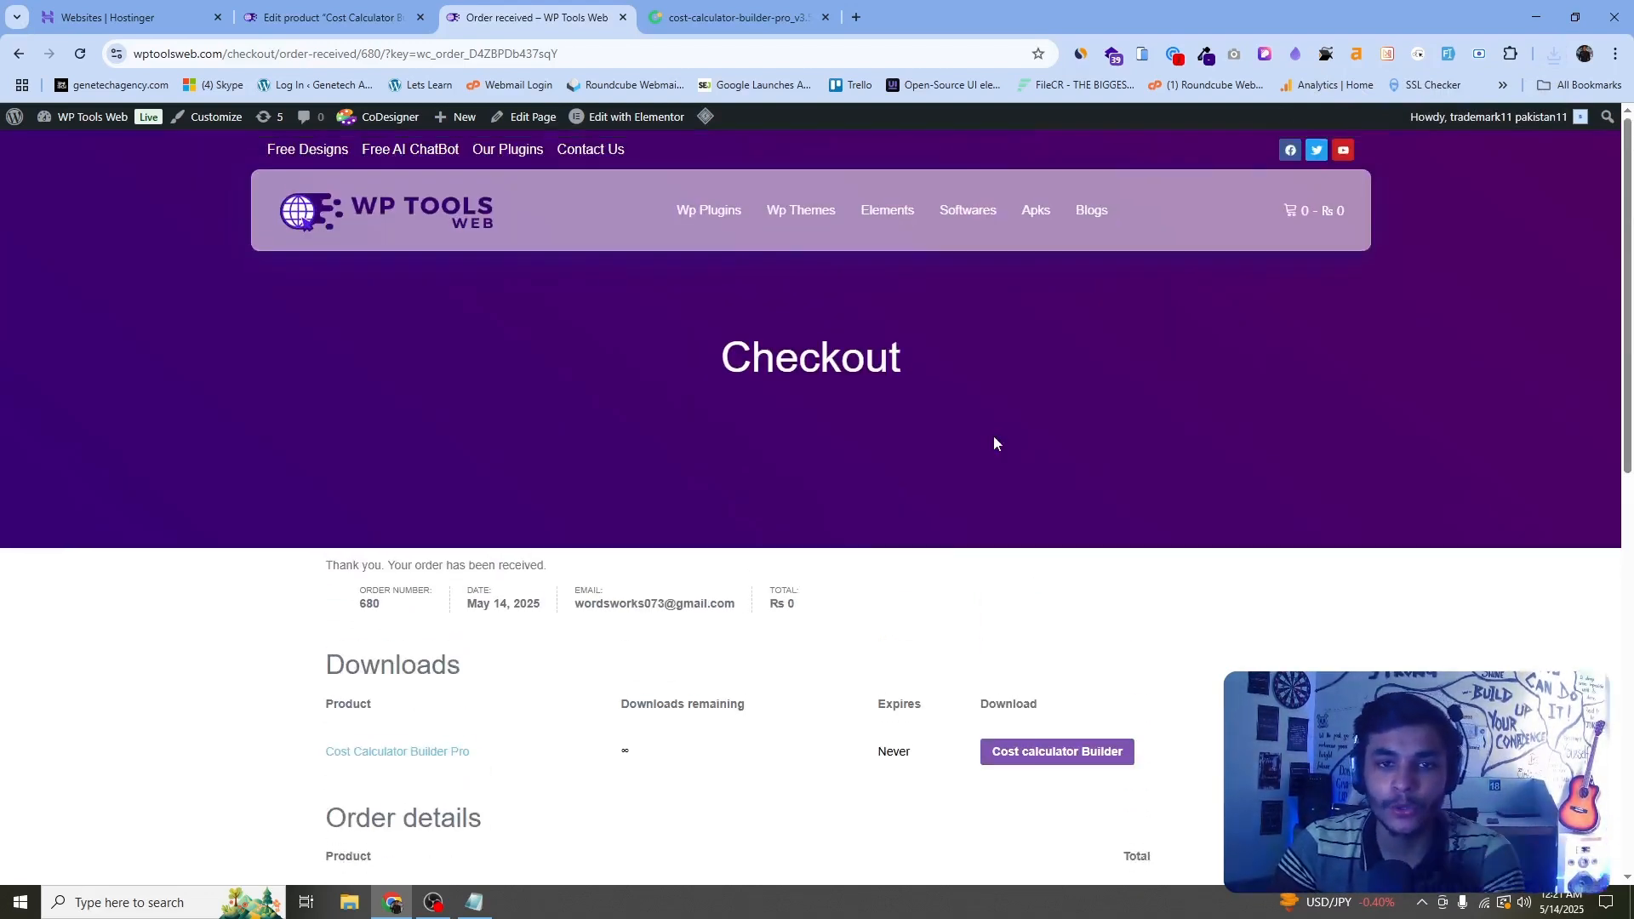